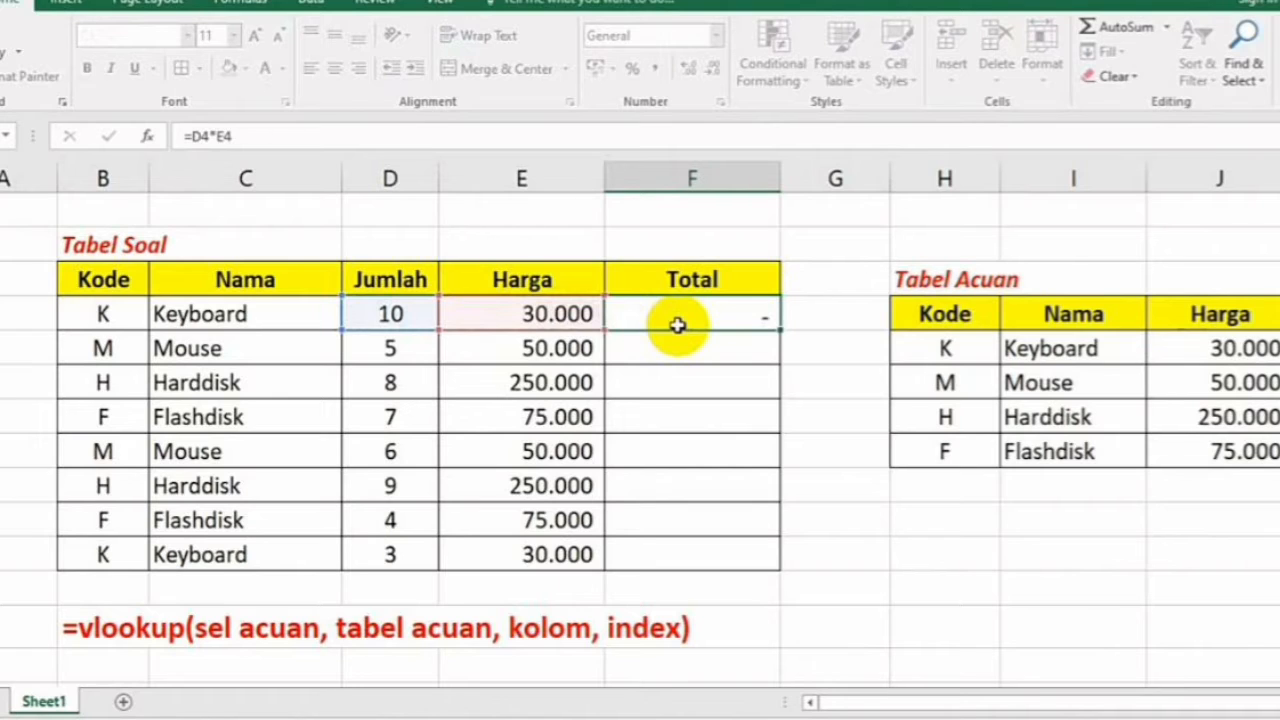
double_click(677, 325)
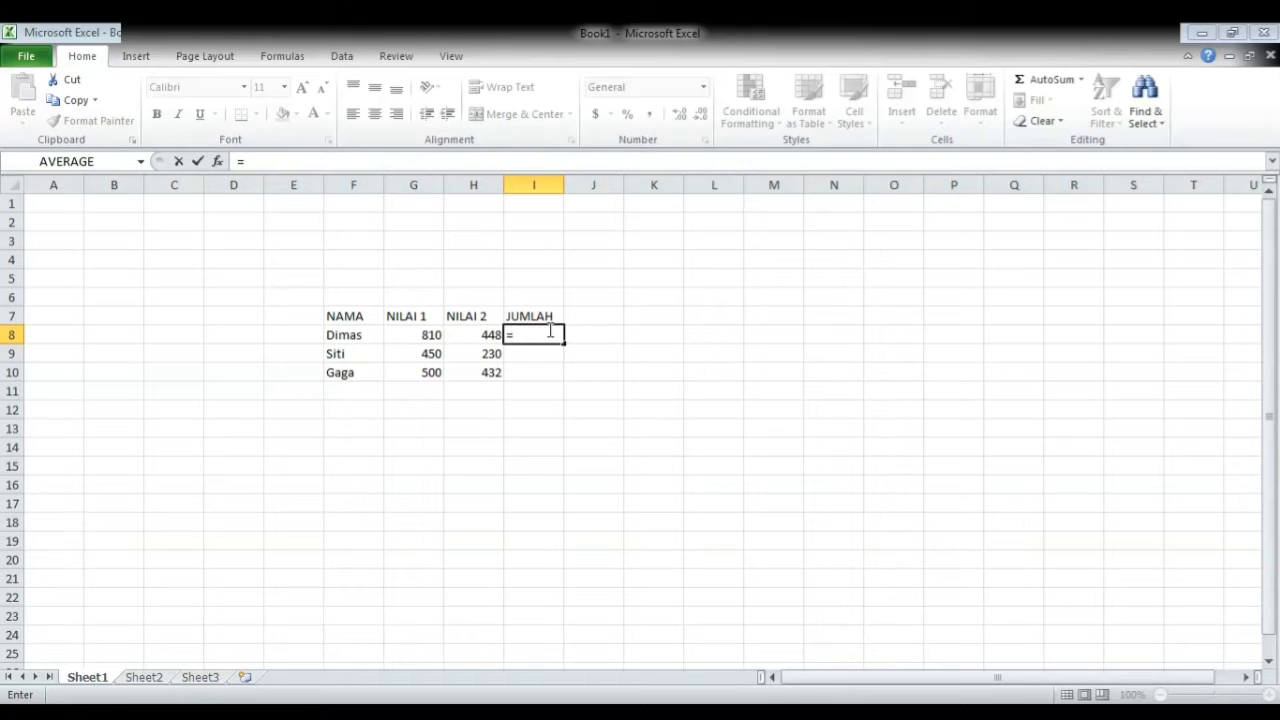
Step: Subtract NILAI 2 from NILAI 1 in the first JUMLAH cell, I8, with the formula =G8-H8
text(=G)
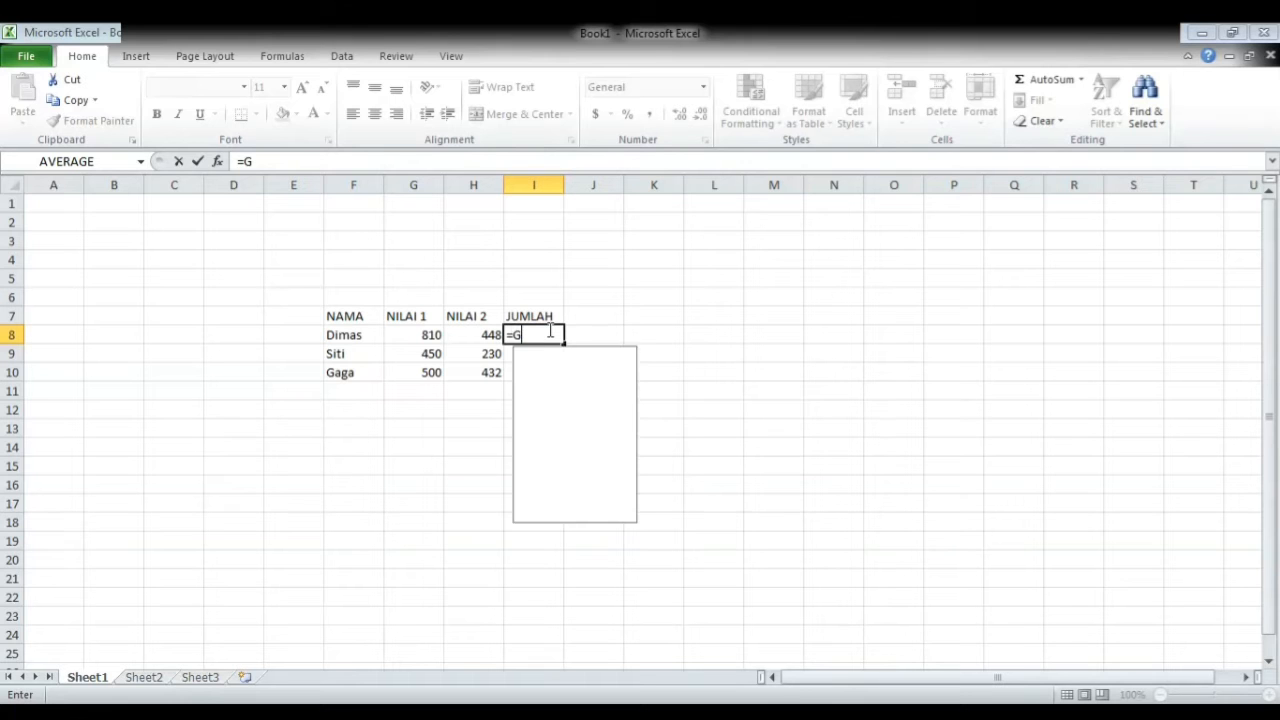
text(8-)
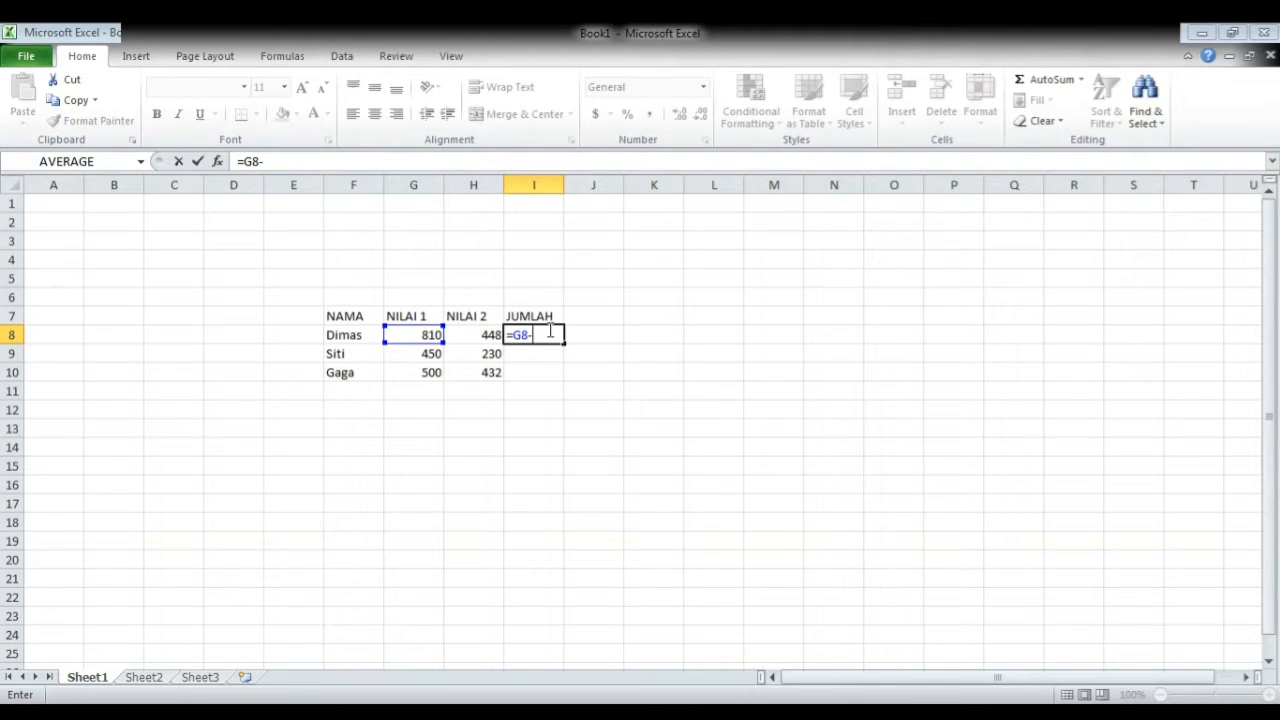
text(H8)
key(Return)
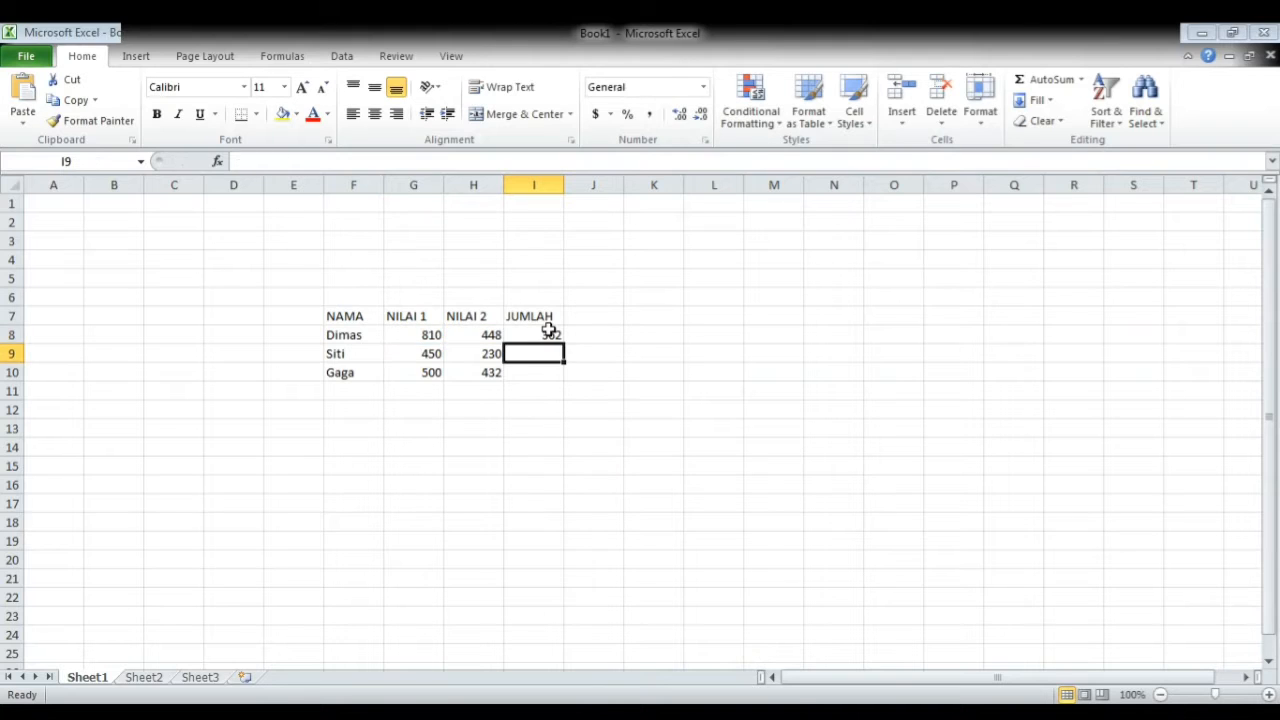
Step: Fill the remaining JUMLAH rows with subtraction formulas, =G9-H9 in cell I9 and =G10-H10 in cell I10
text(=)
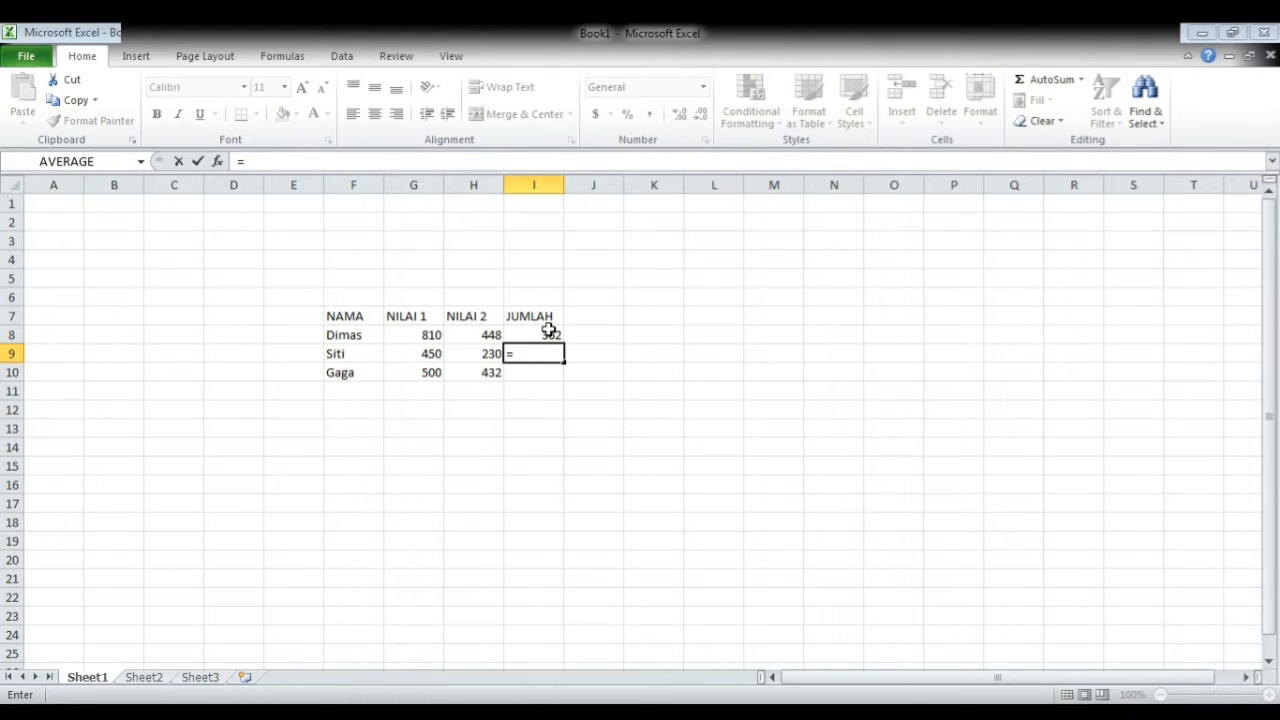
text(G9-H9)
key(Return)
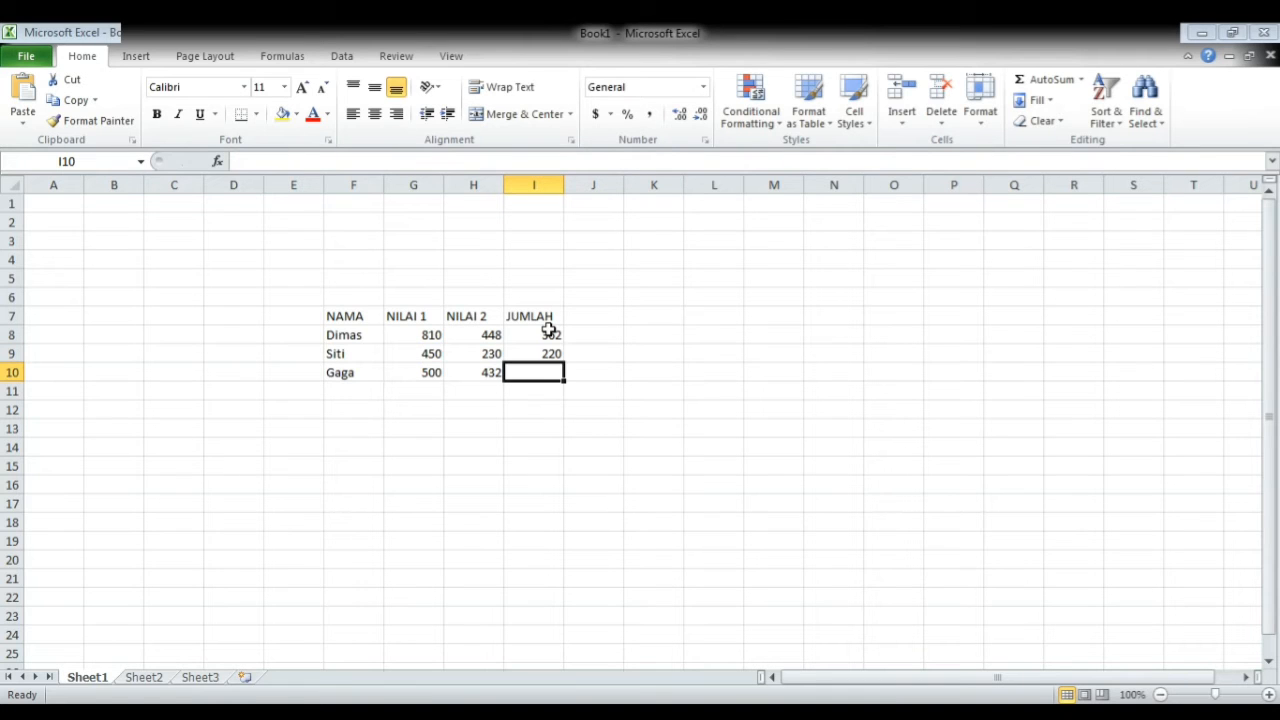
text(=G10)
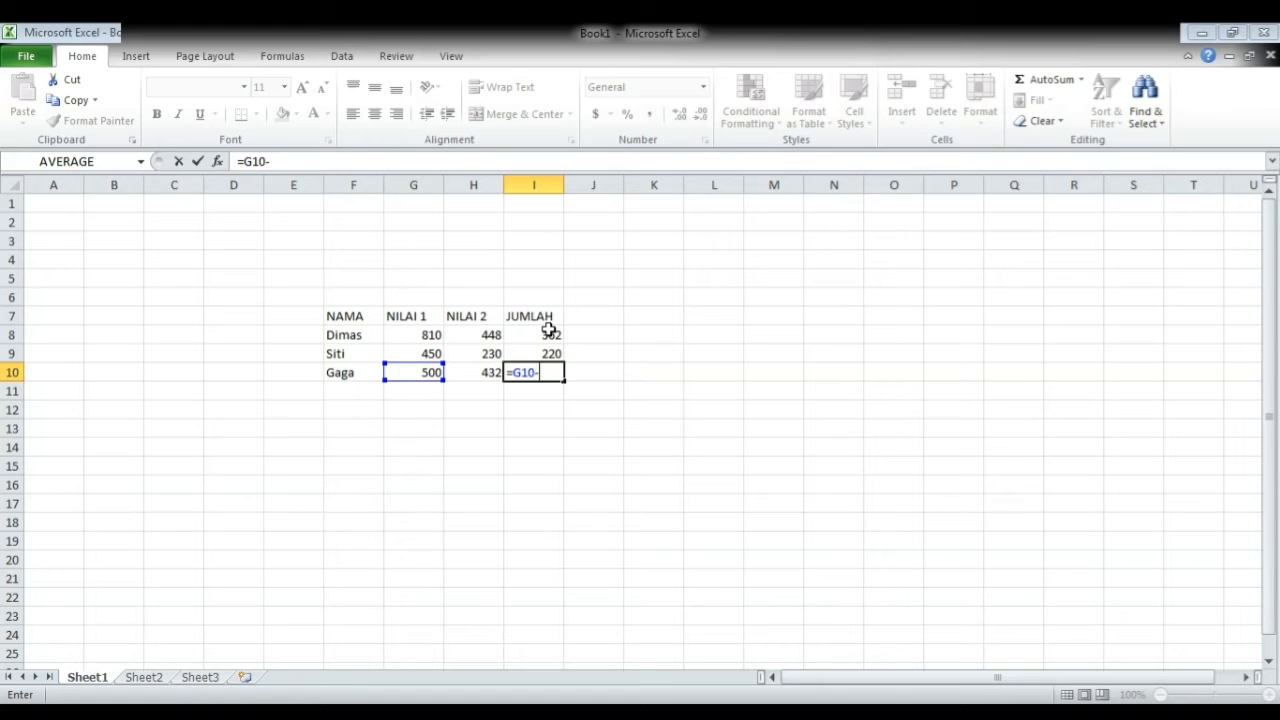
text(-H10)
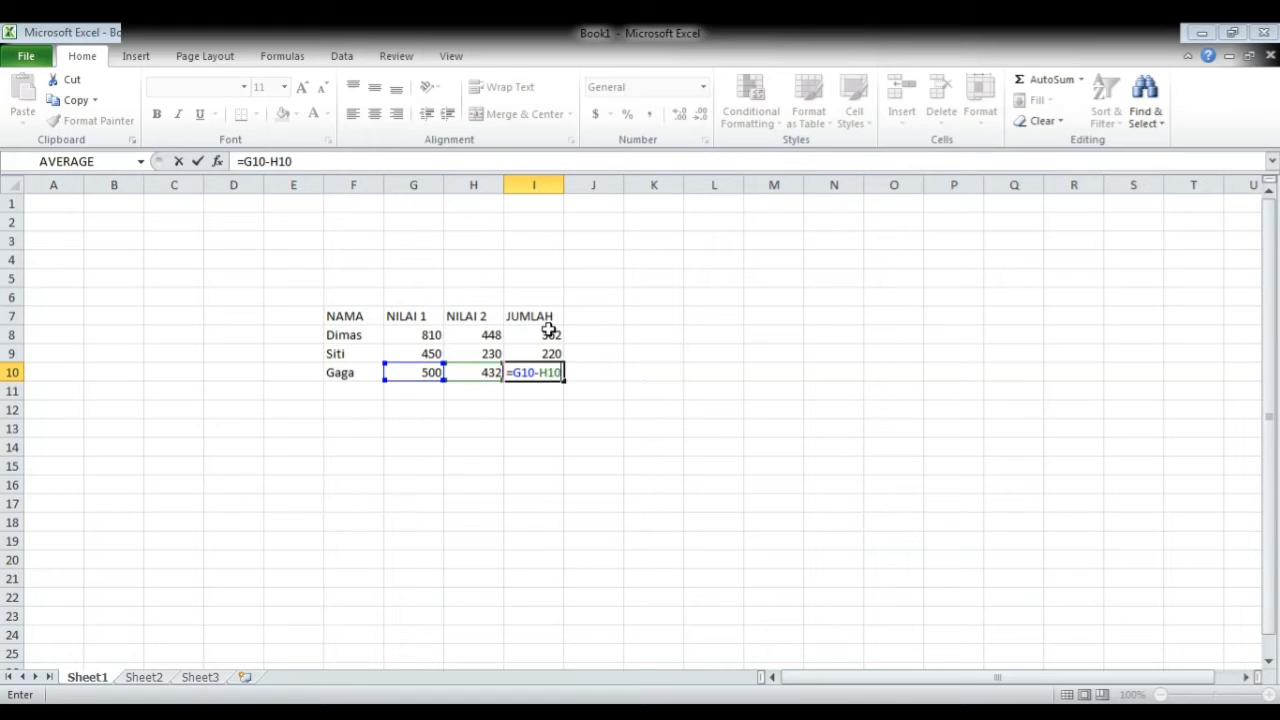
key(Return)
Step: Subtract the JUMLAH values from one another in cell I11 with the formula =I8-I9-I10
text(=I9)
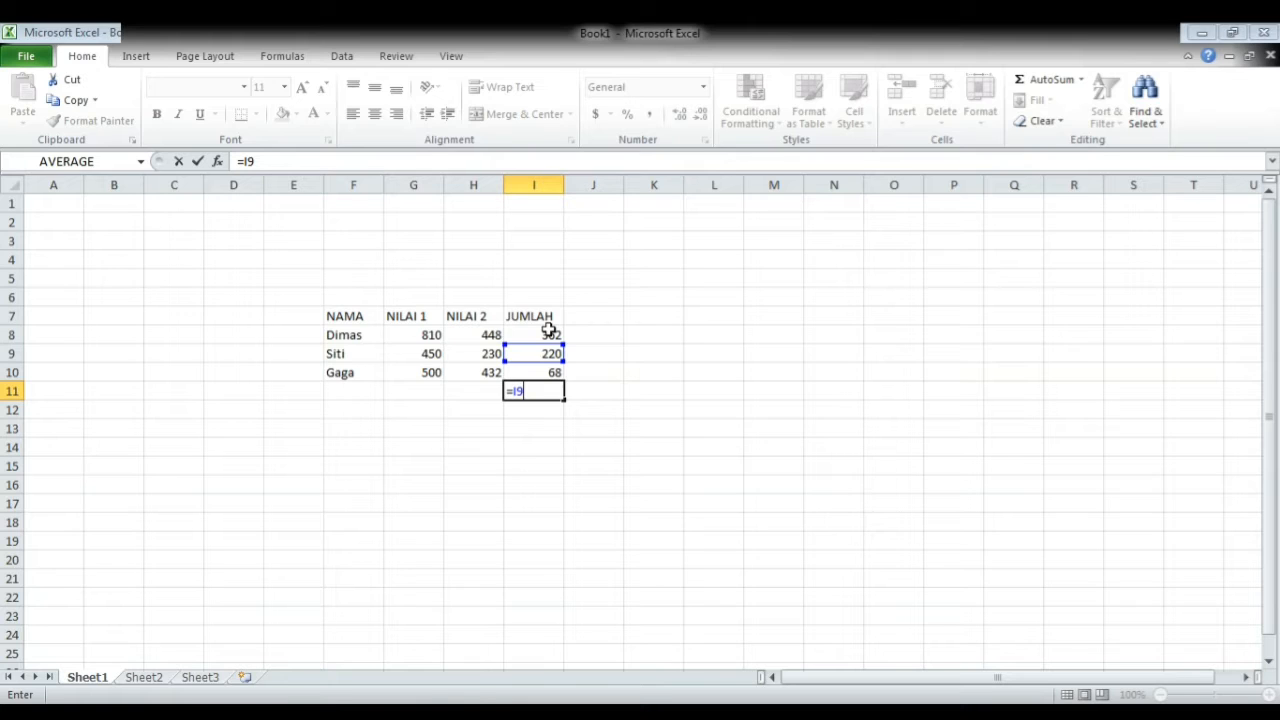
text(-I)
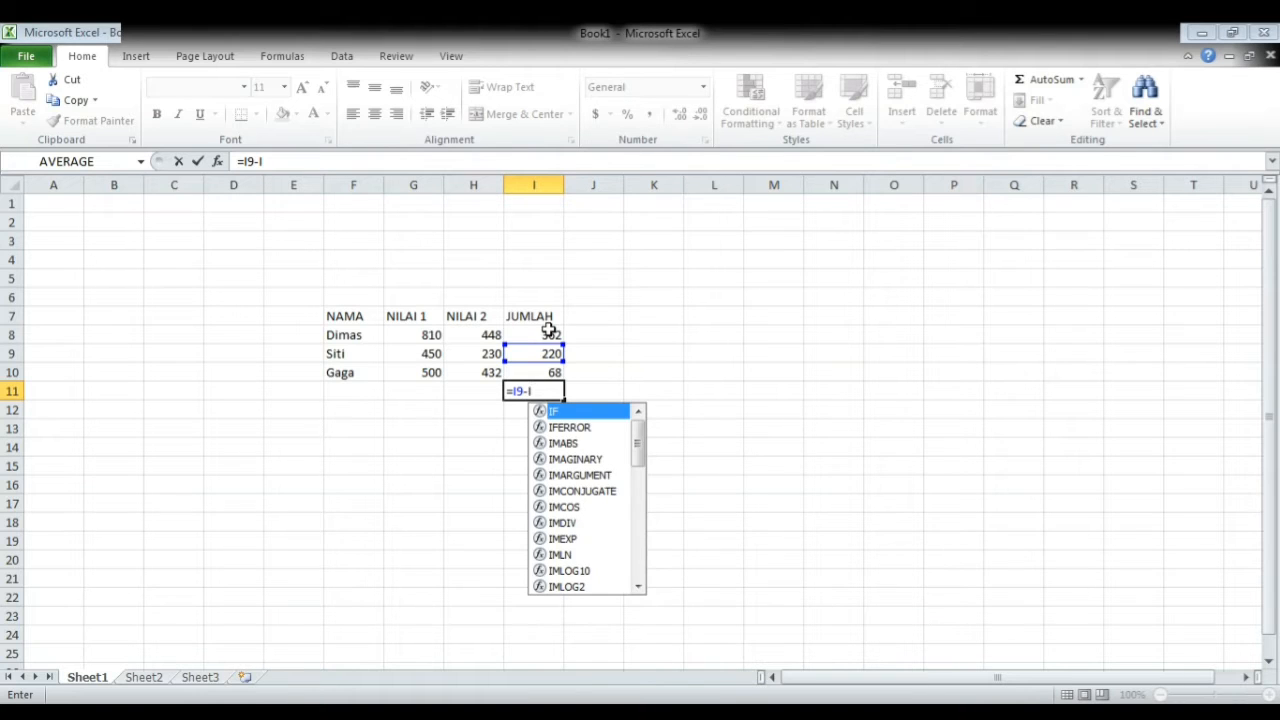
key(BackSpace)
key(BackSpace)
key(BackSpace)
key(BackSpace)
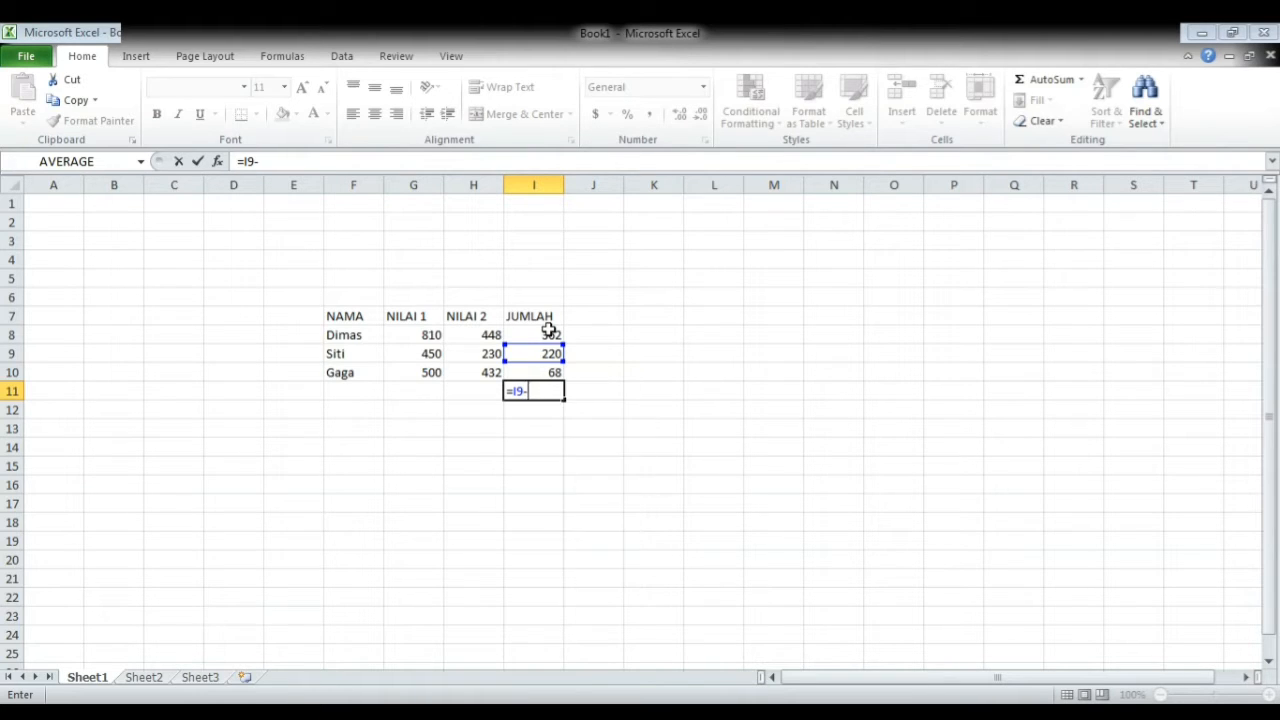
text(I)
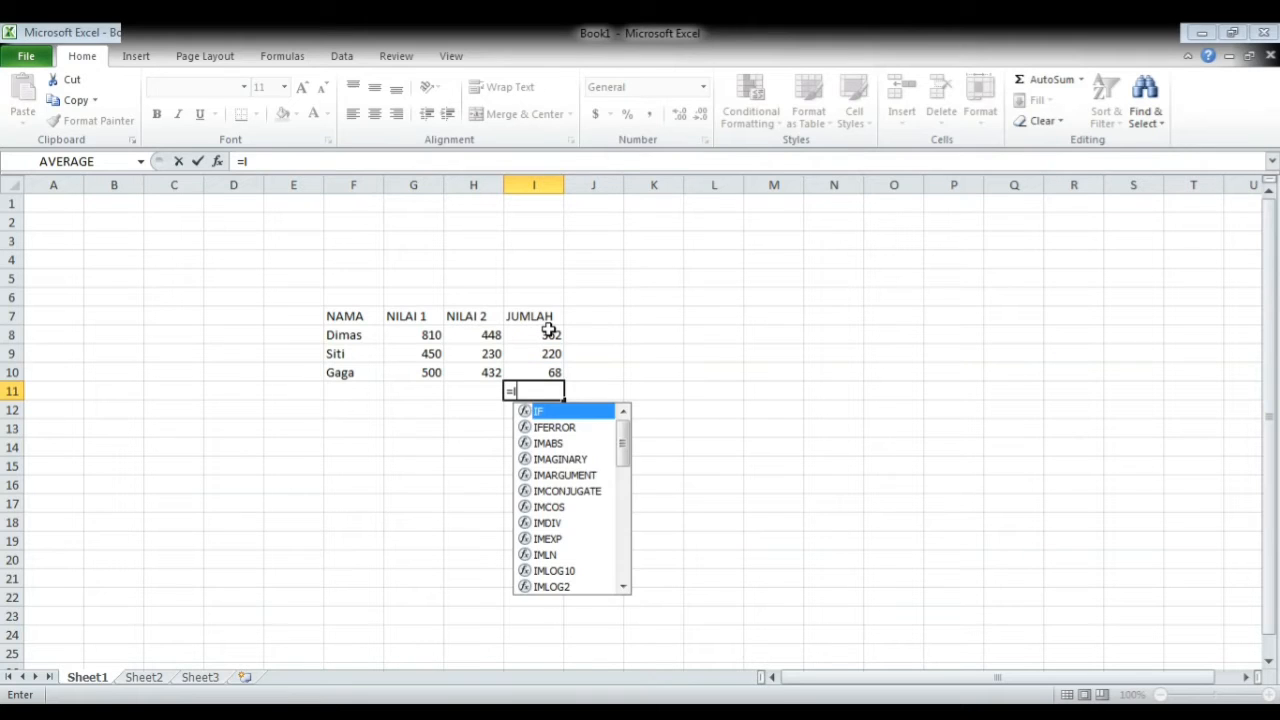
text(8-)
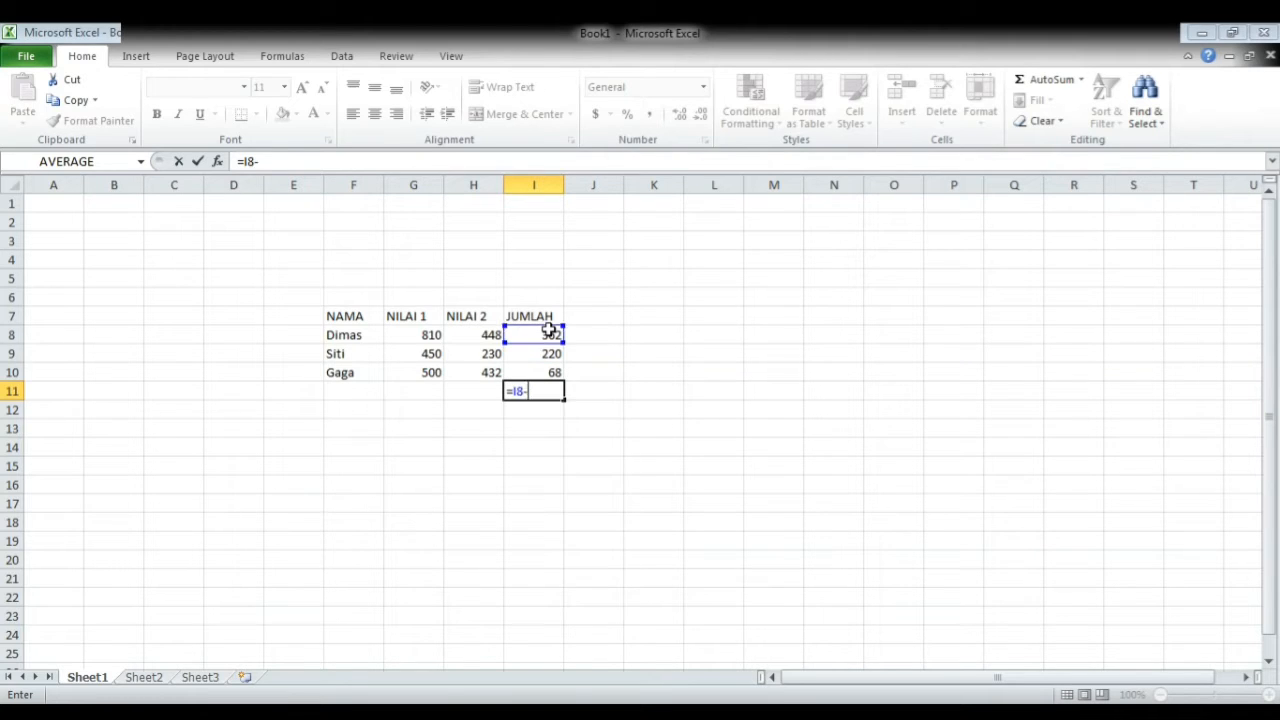
text(I9-I10)
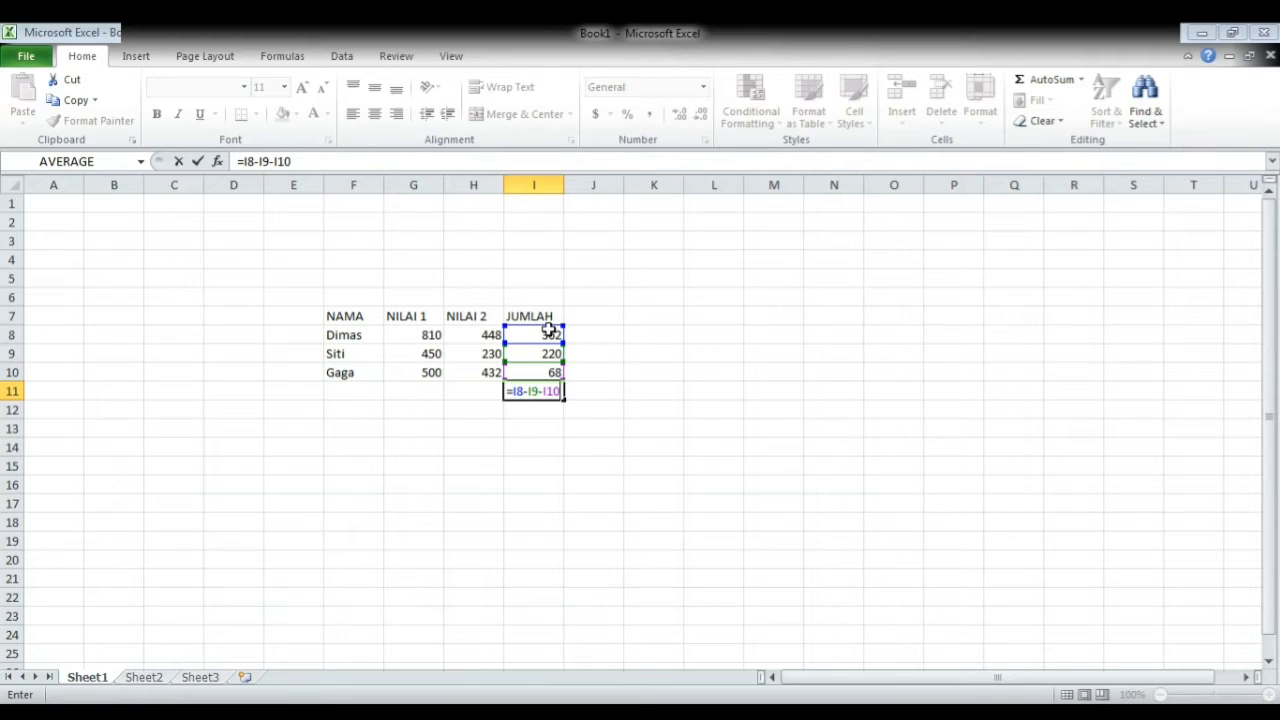
key(Return)
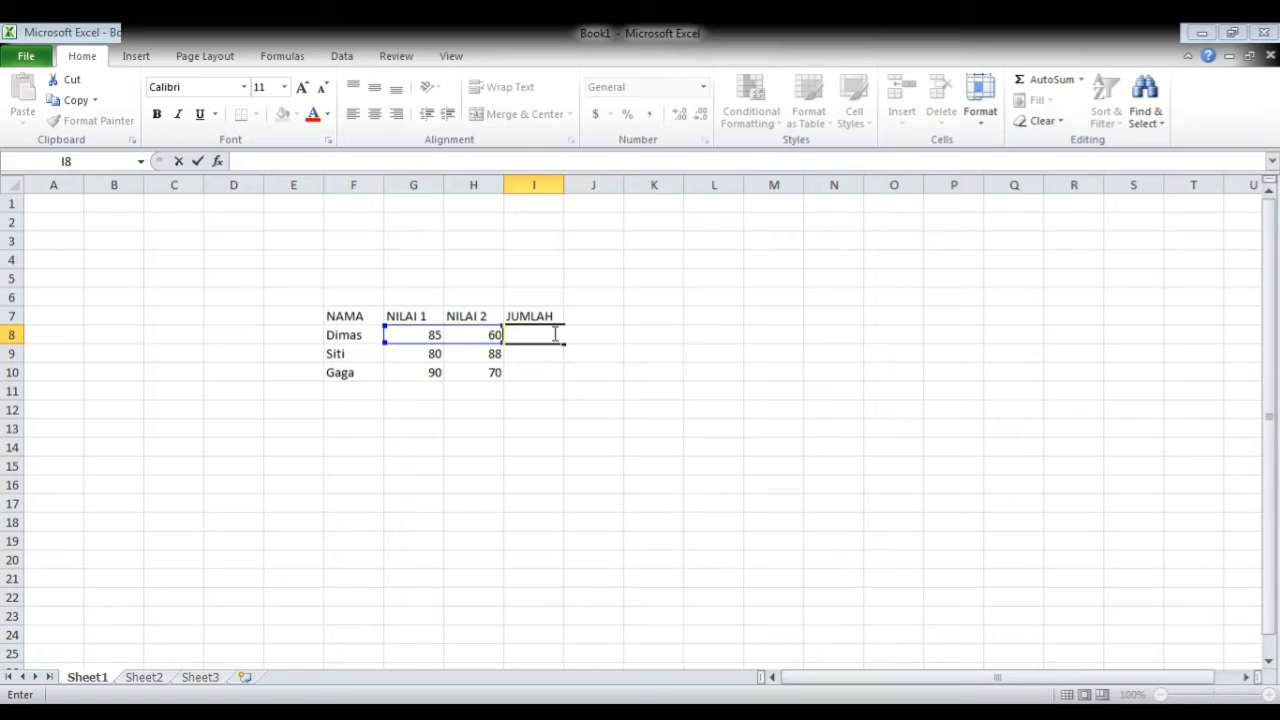
Step: Add up NILAI 1 and NILAI 2 of the first data row in cell I8 with =SUM(G8:H8)
text(=S)
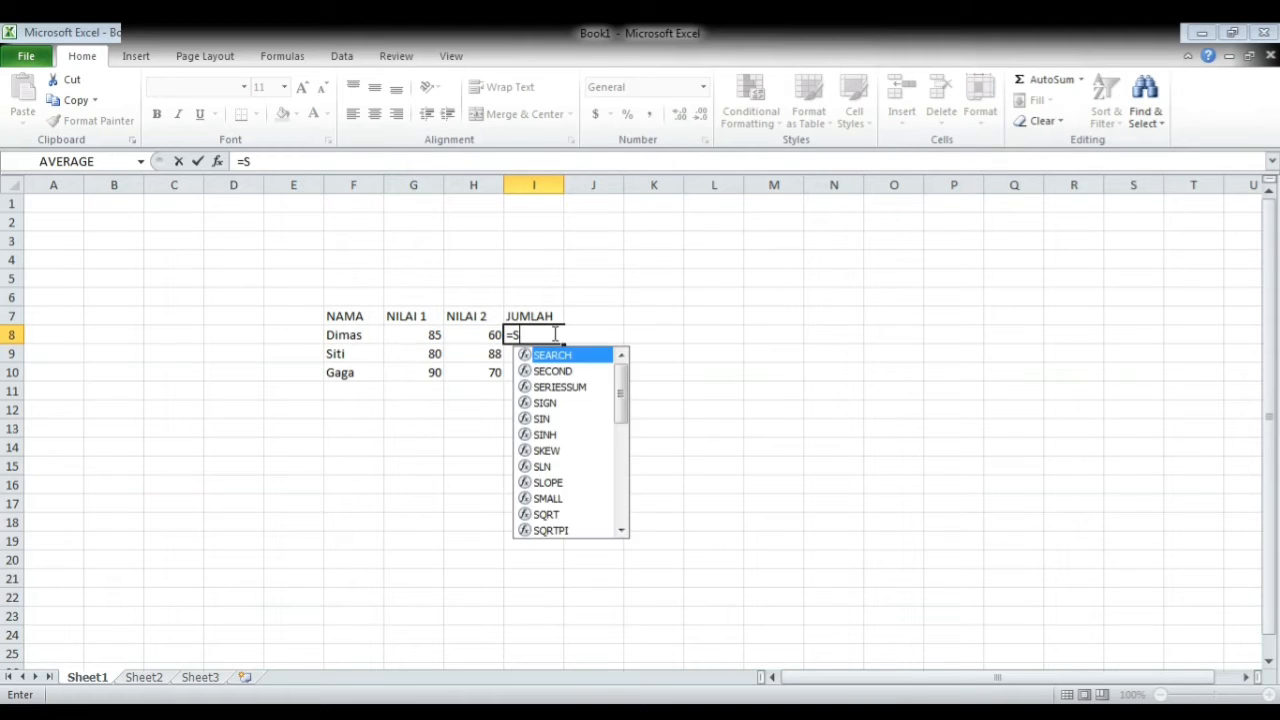
text(UM)
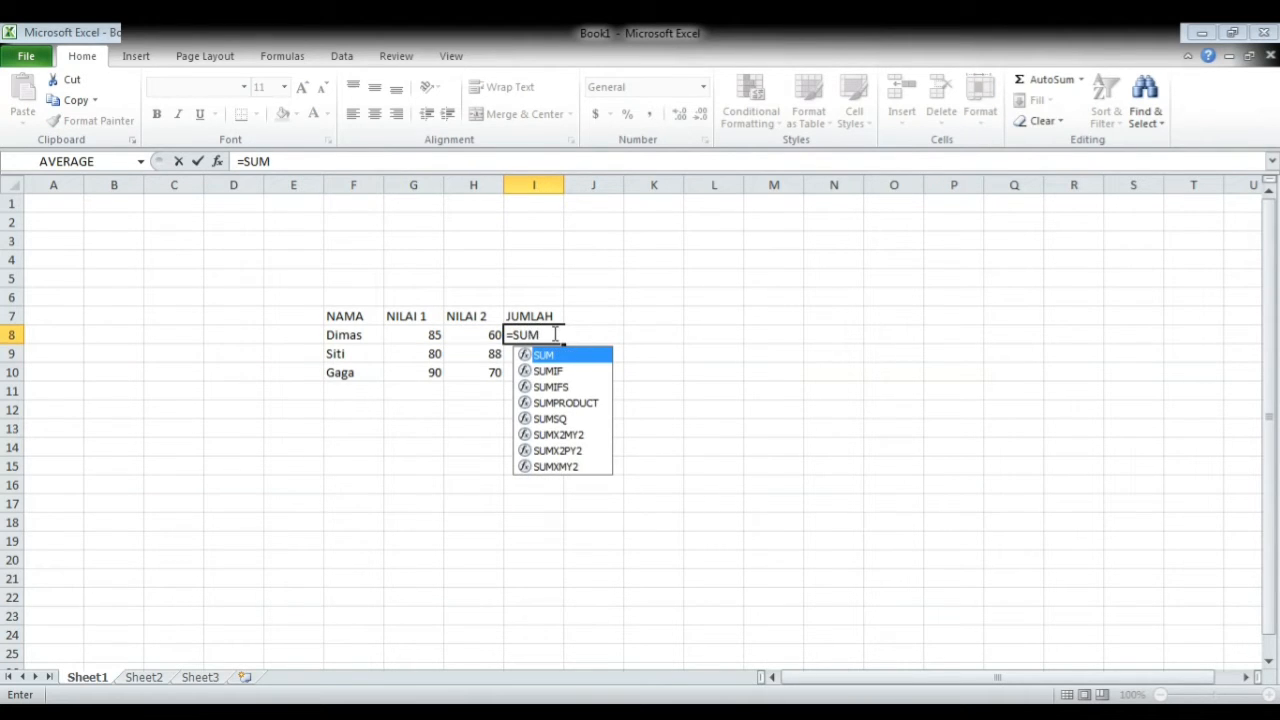
text((G)
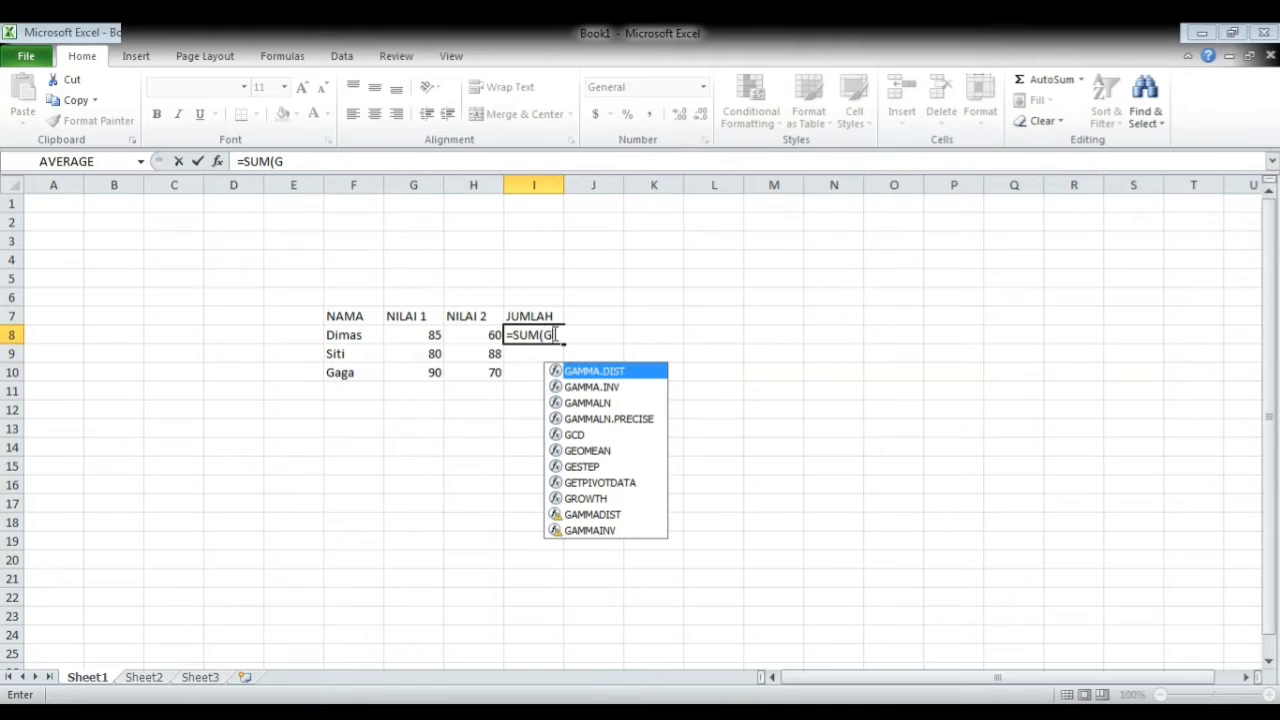
text(8:)
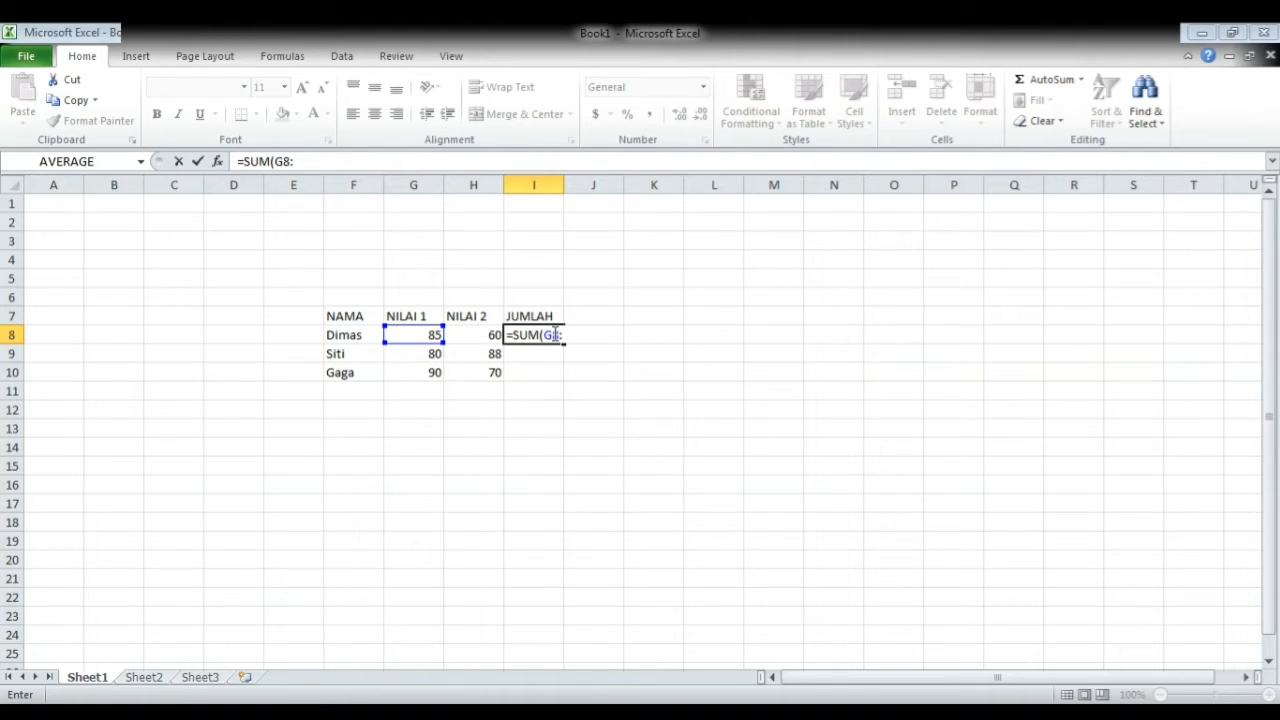
text(H8)
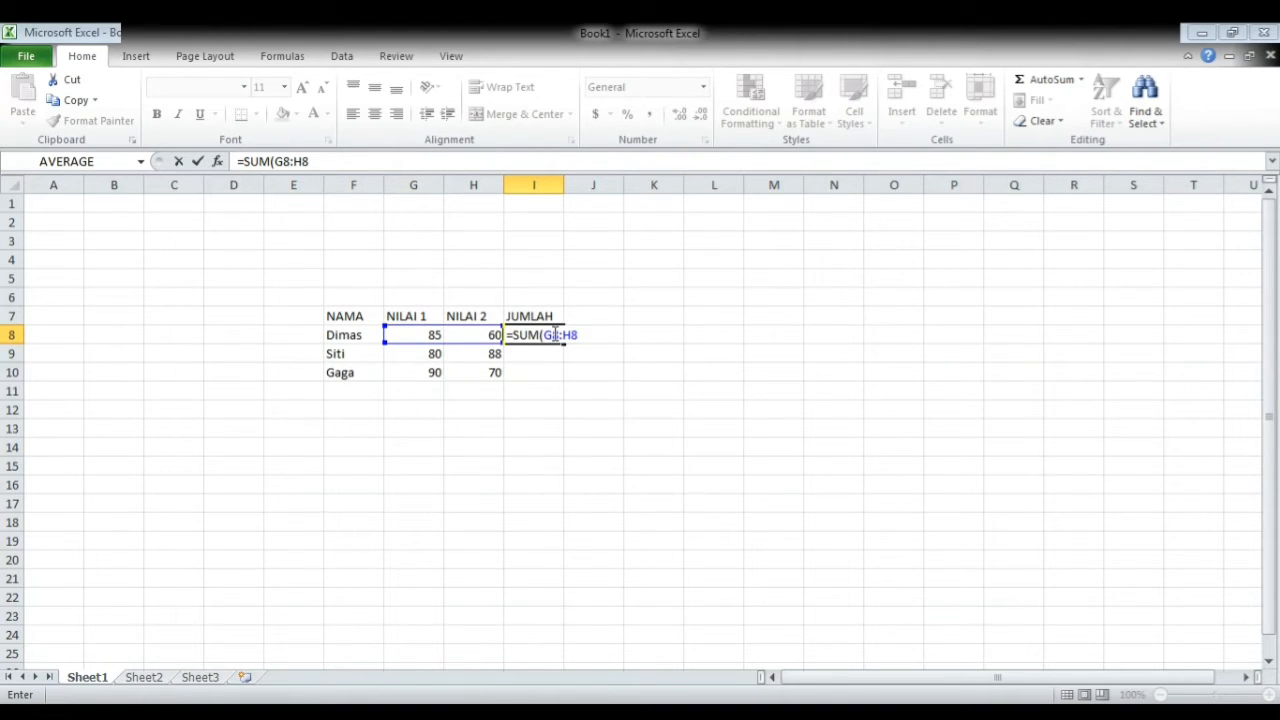
text())
key(Return)
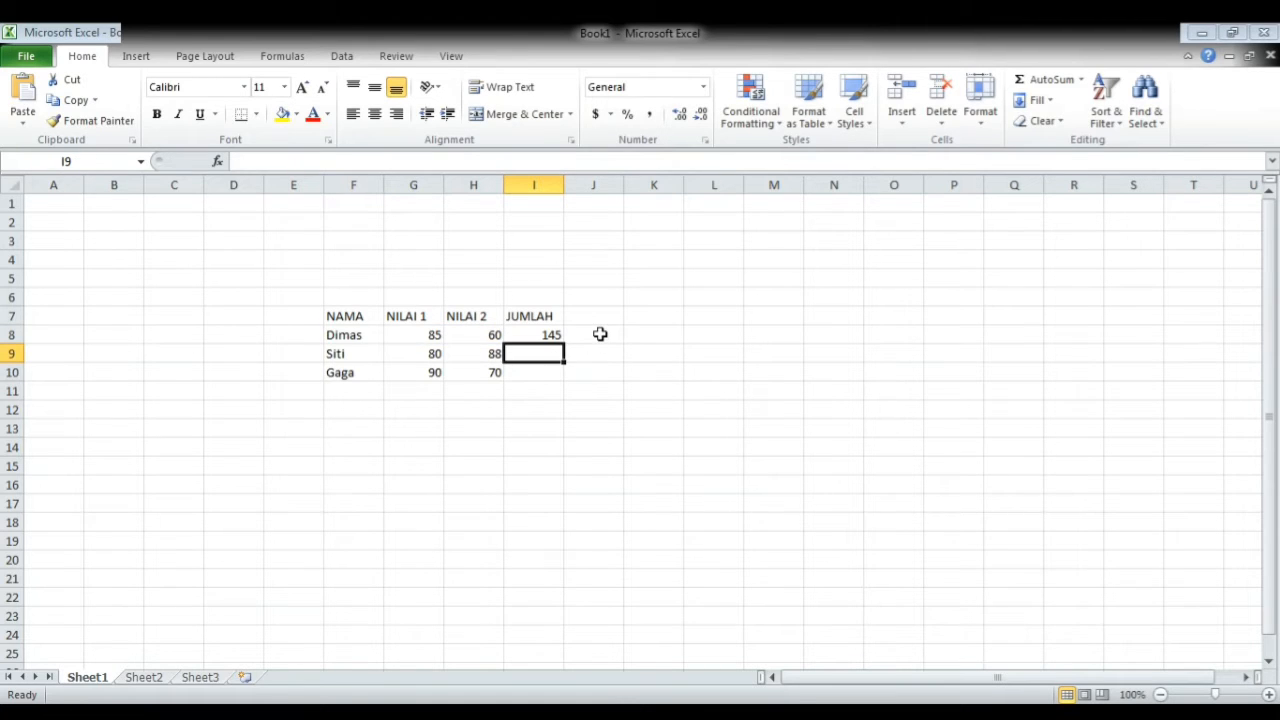
Step: Add up NILAI 1 and NILAI 2 of the second data row in cell I9 with =SUM(G9:H9)
text(=SU)
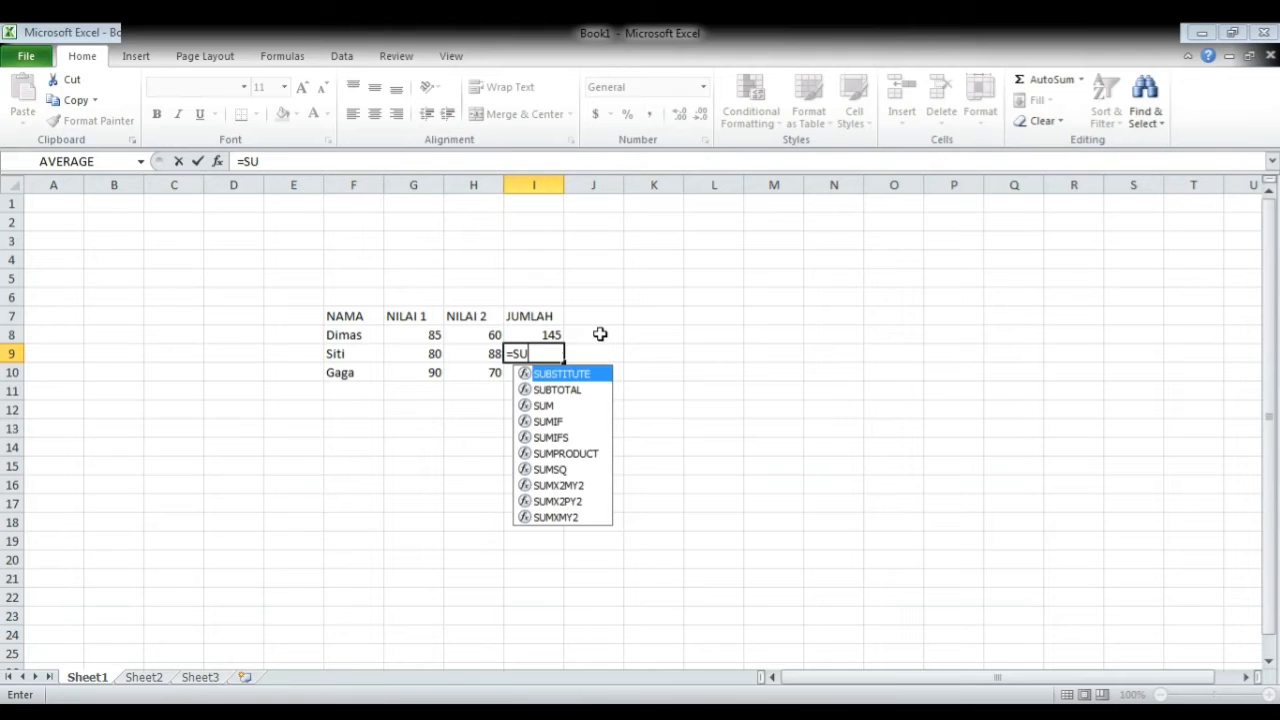
text(M()
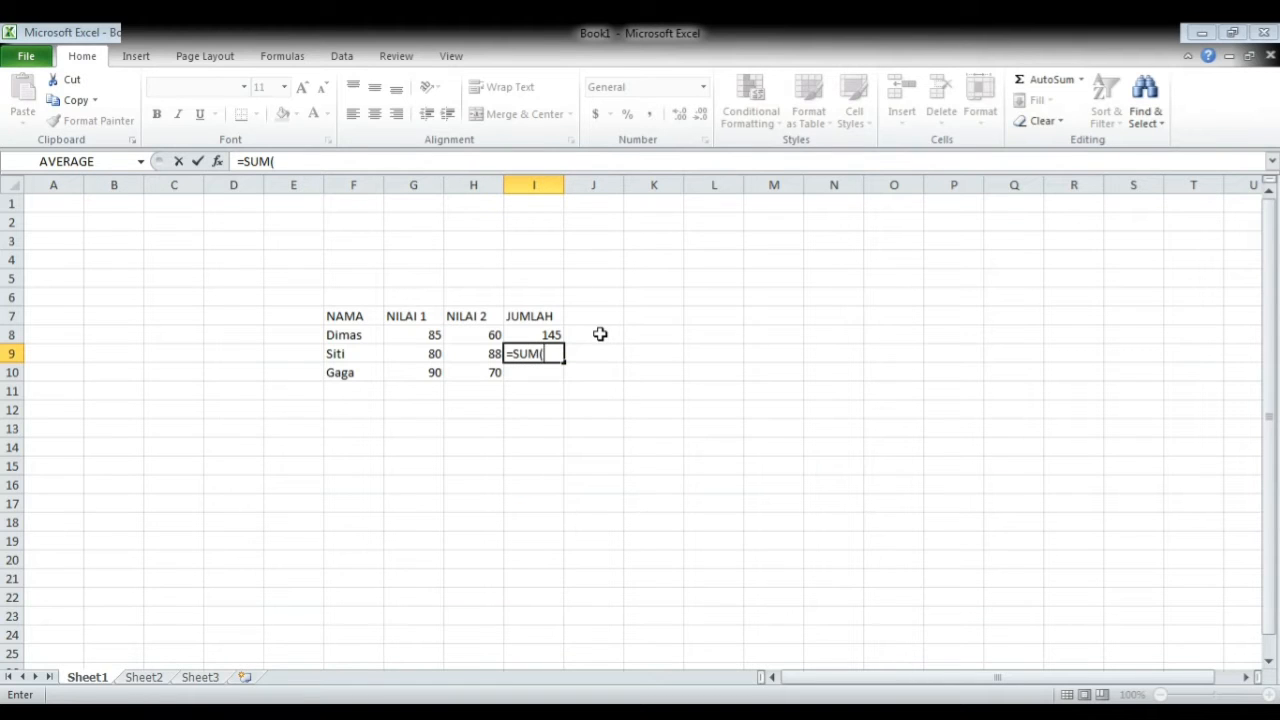
text(G)
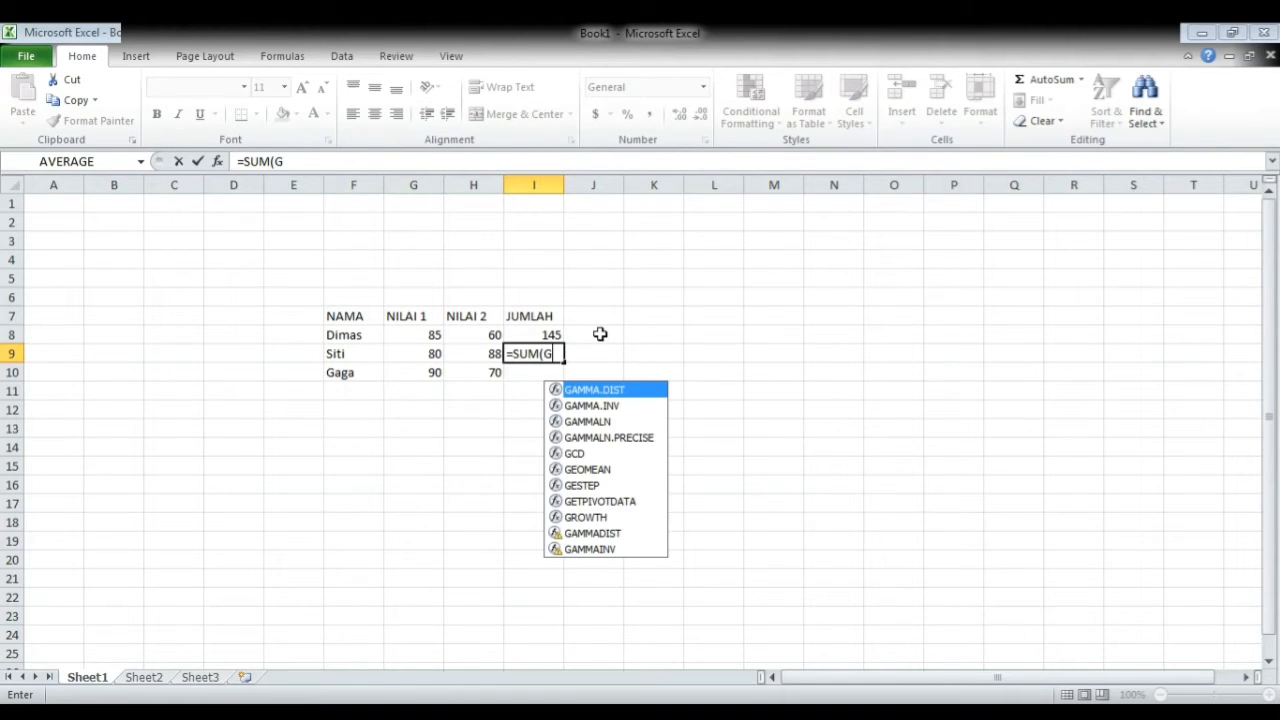
text(9)
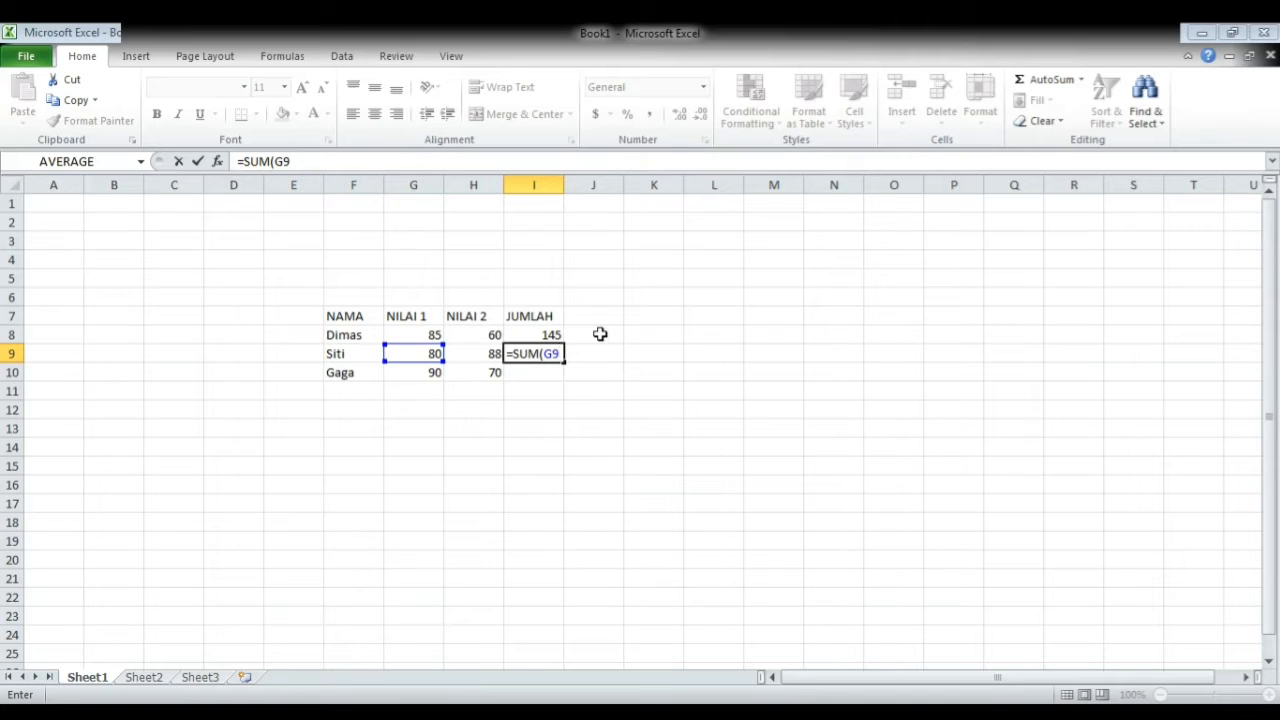
text(:H9)
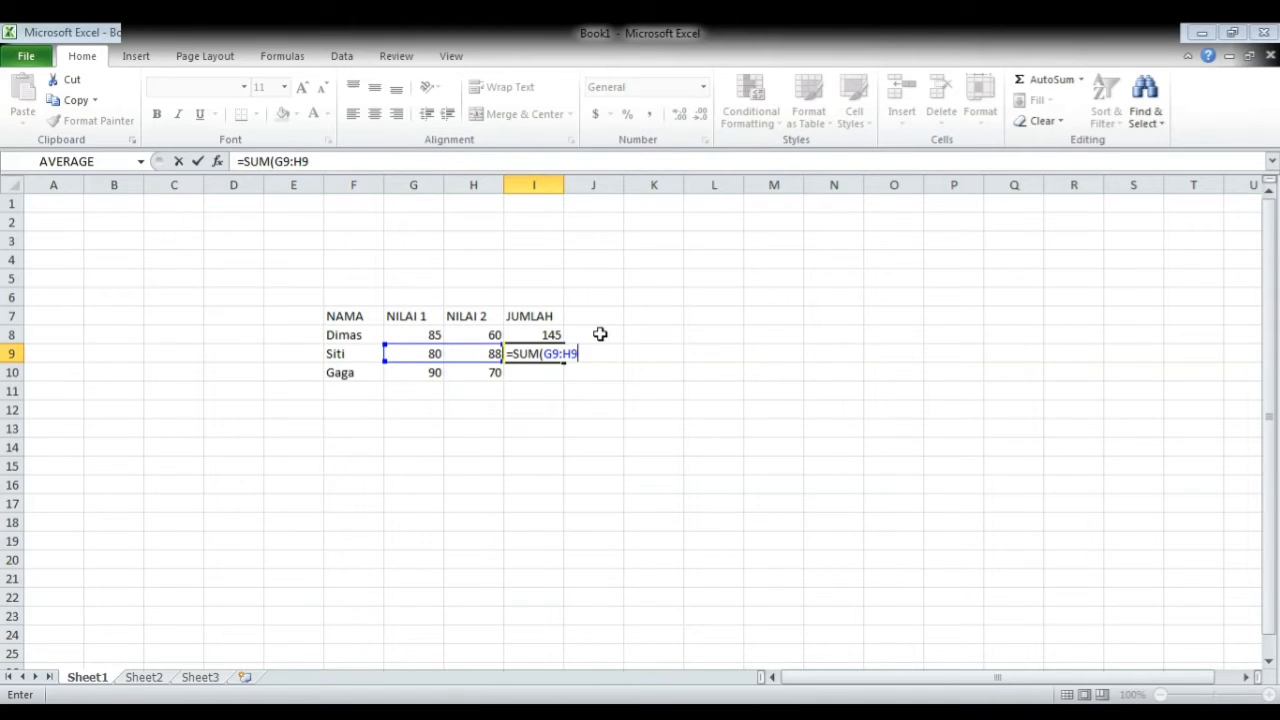
text())
key(Return)
Step: Add up NILAI 1 and NILAI 2 of the third data row in cell I10 with =SUM(G10:H10)
text(=SUM)
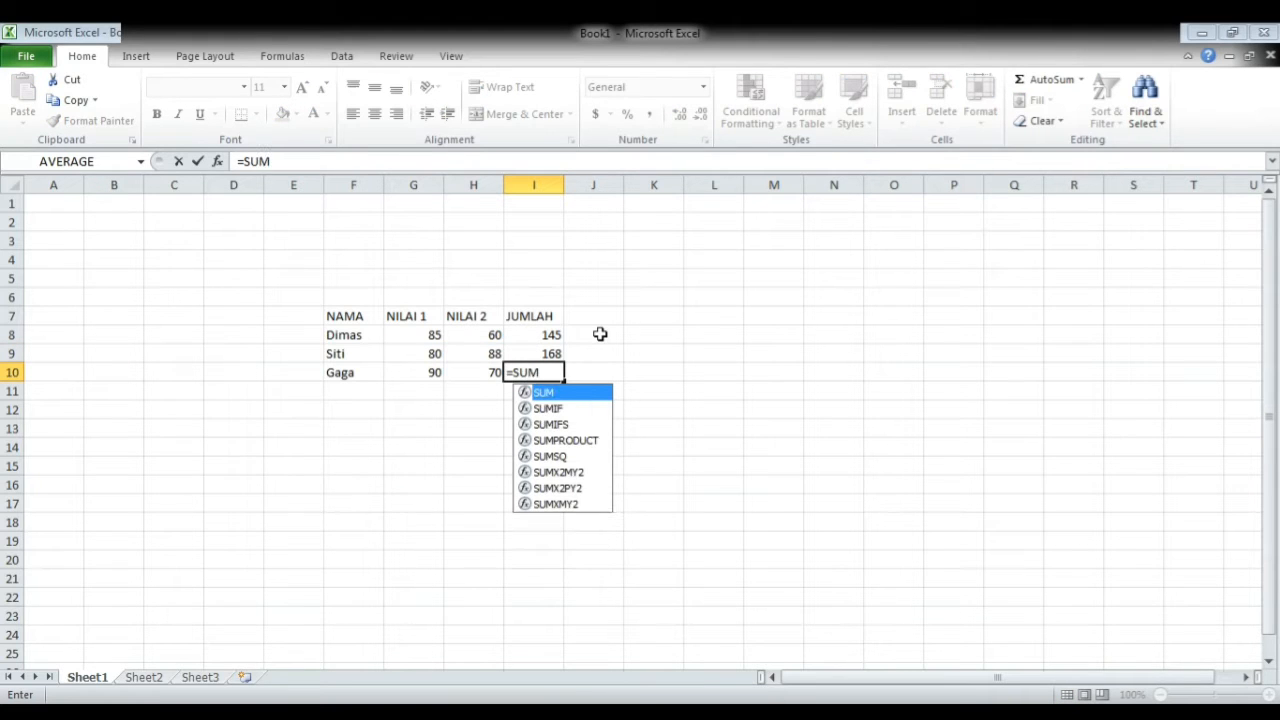
text(()
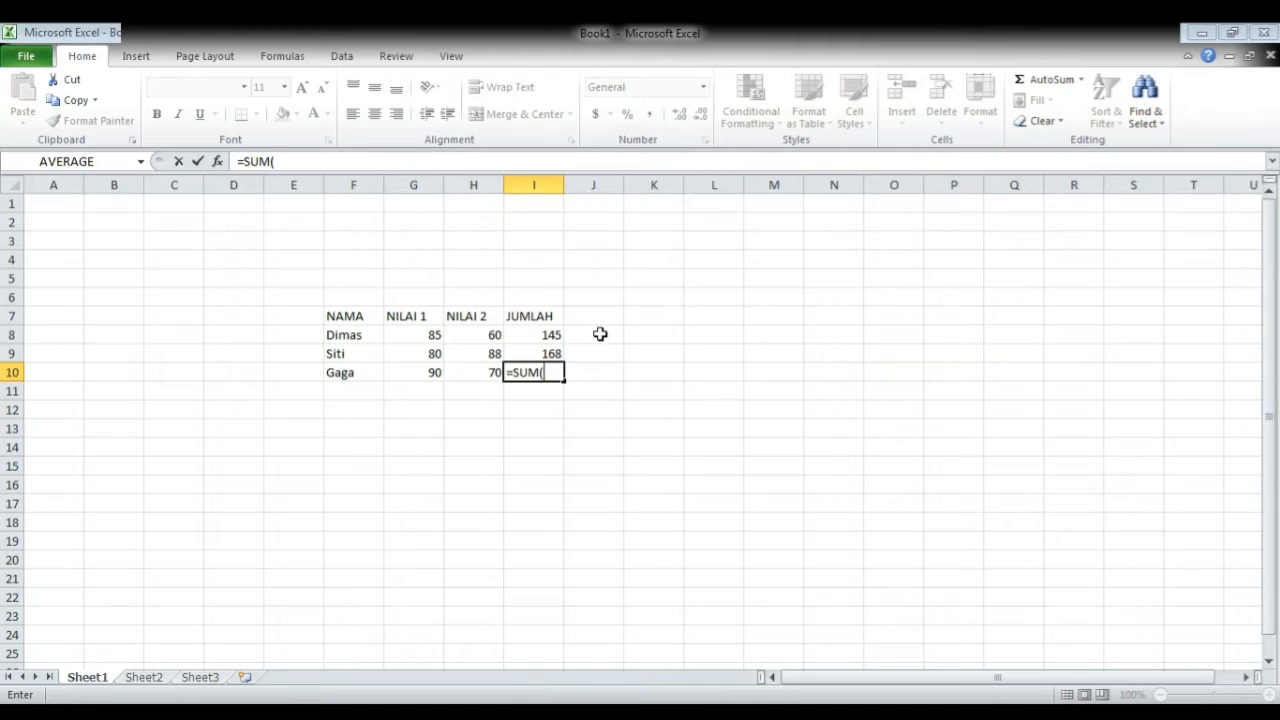
text(G10:H10)
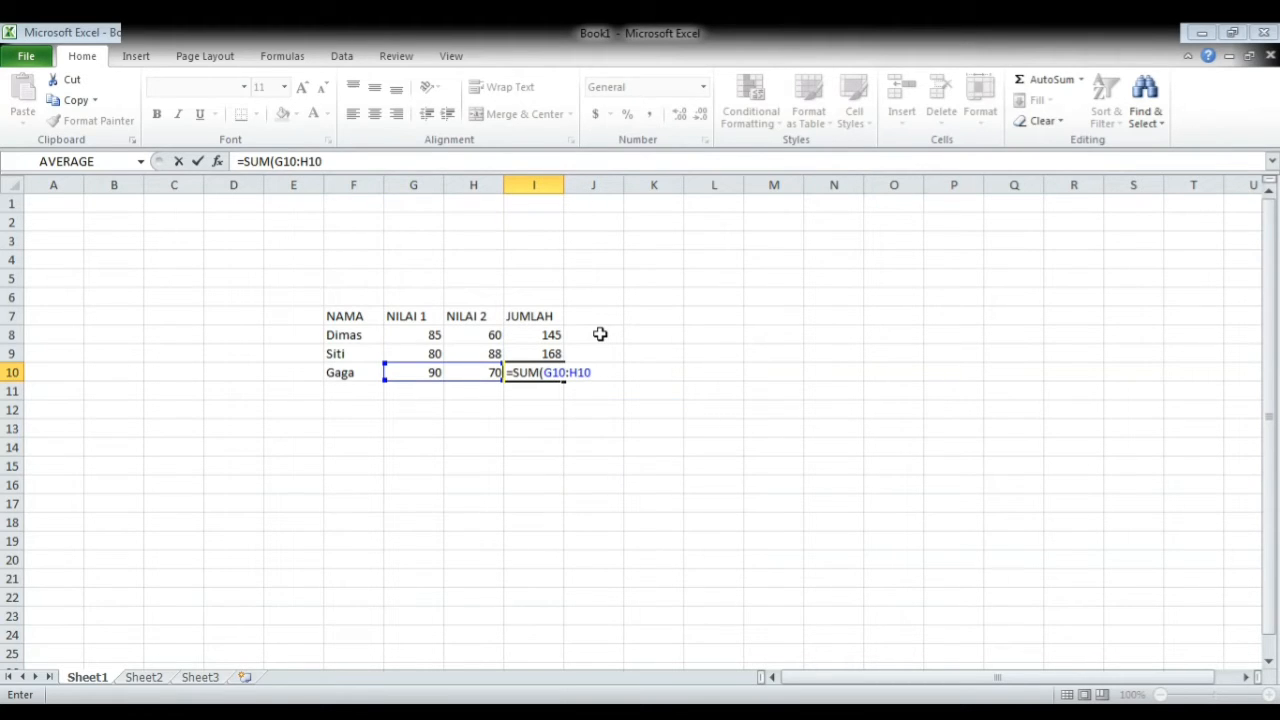
text())
key(Return)
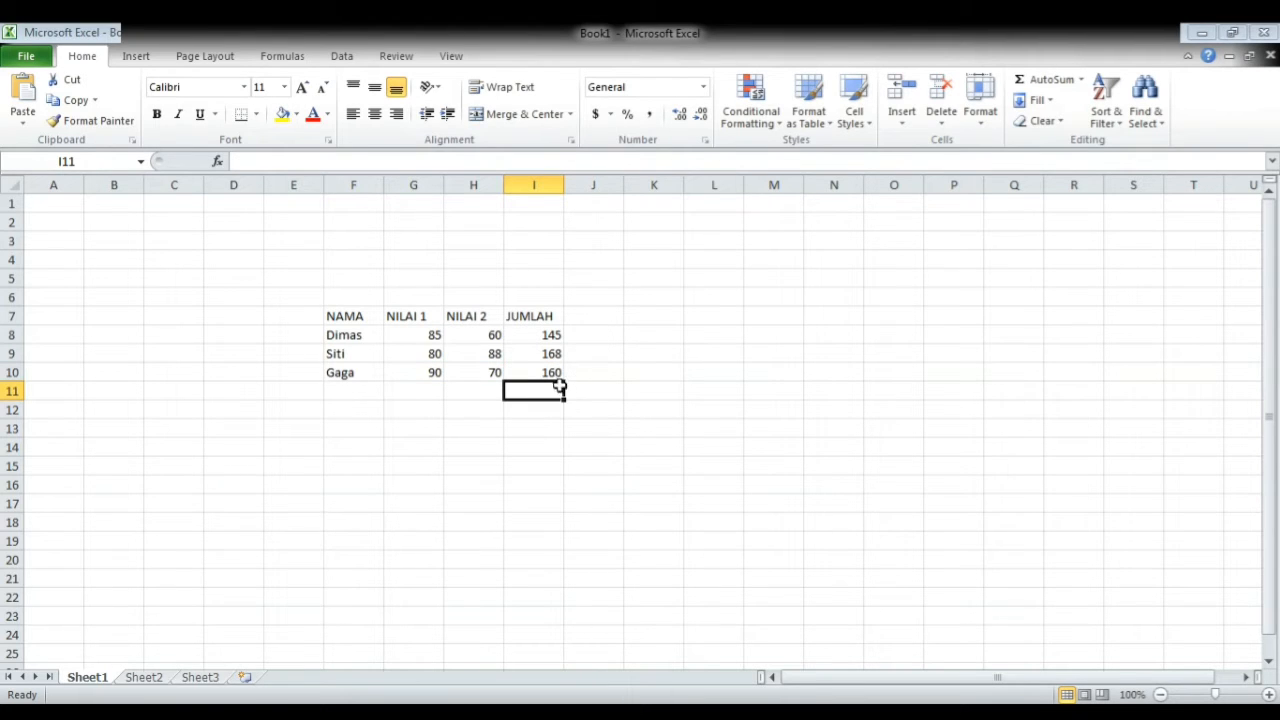
Step: Add up the three JUMLAH values in cell I11 with =SUM(I8:I9:I10)
drag(549, 373, 545, 341)
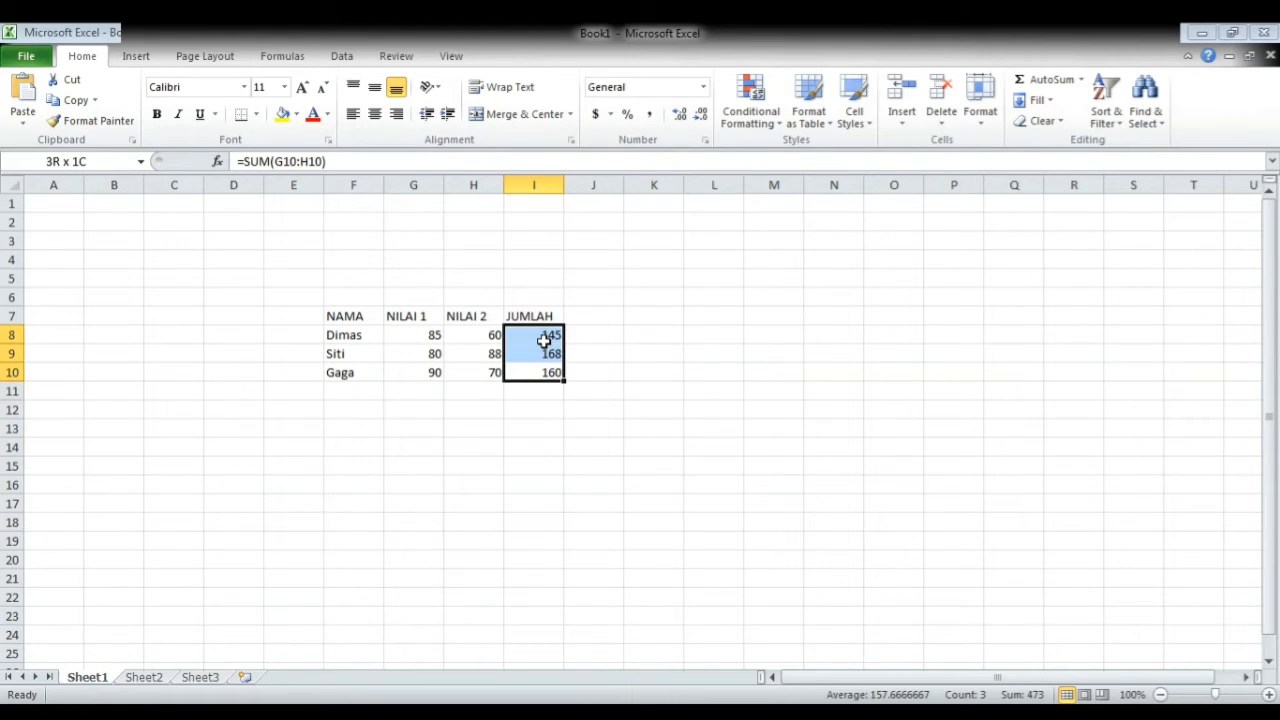
click(526, 389)
text(=SU)
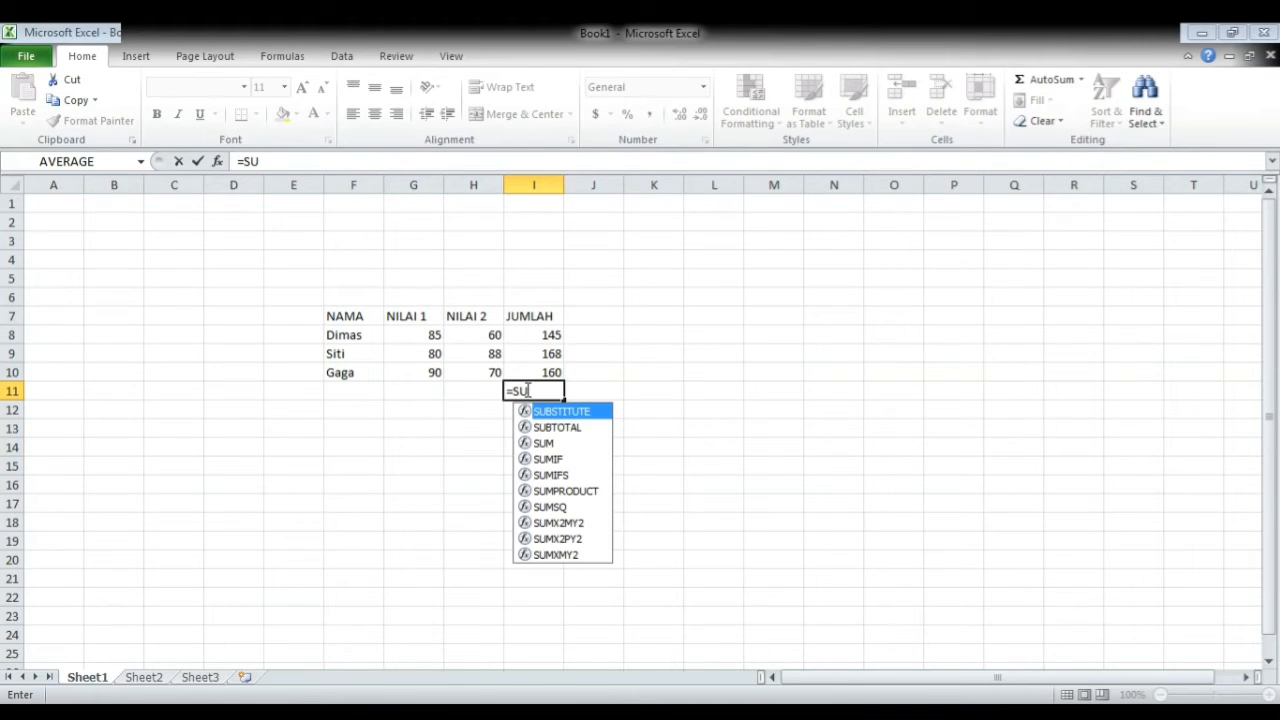
text(M)
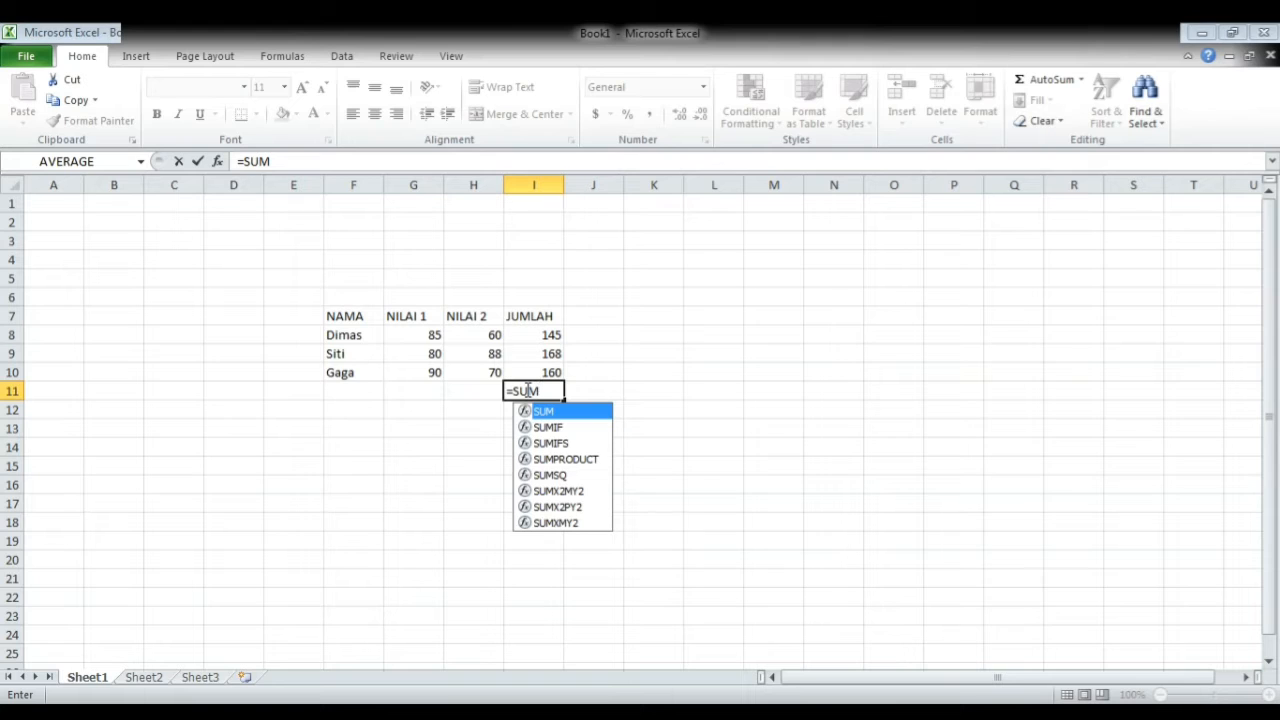
text(()
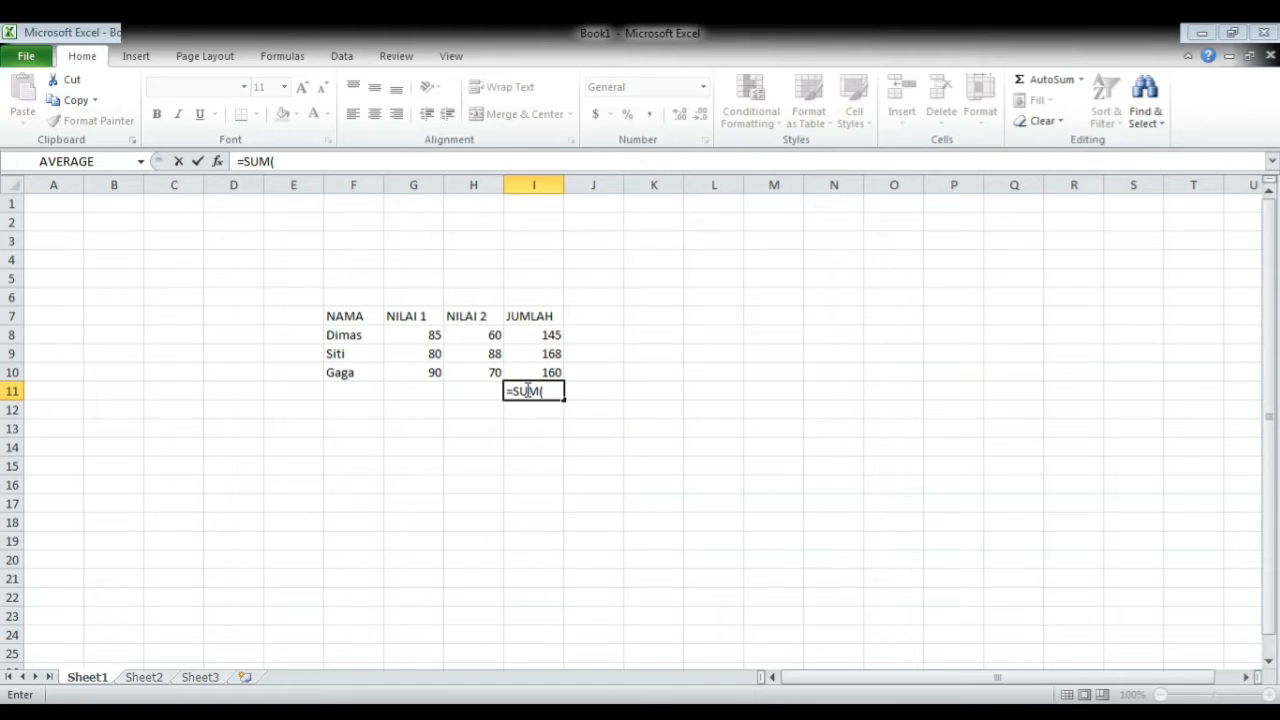
text(I)
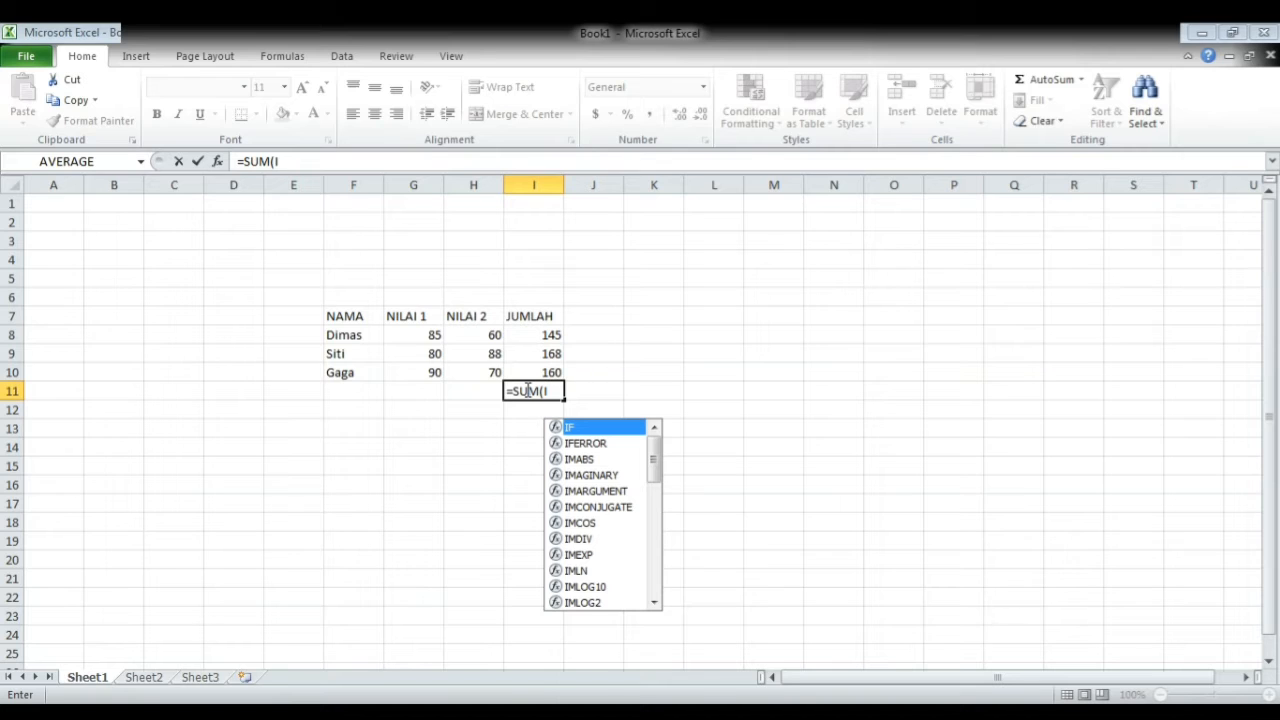
text(8)
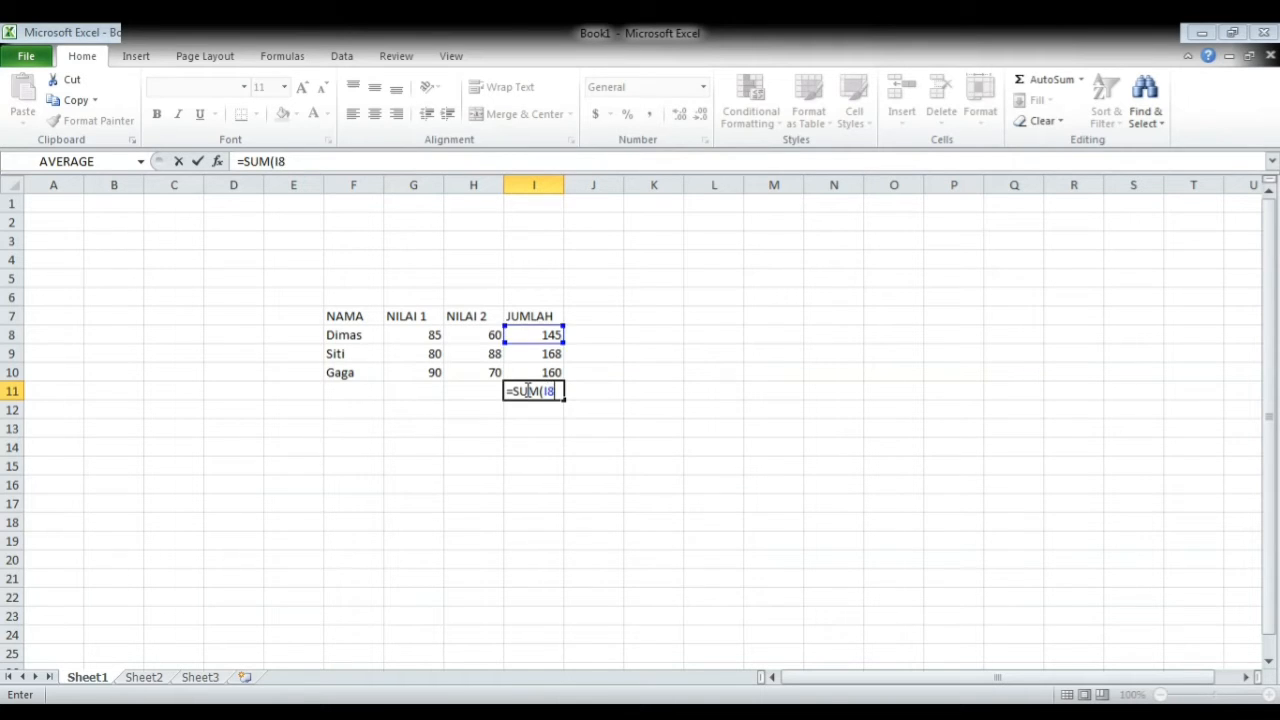
text(:I9:I10)
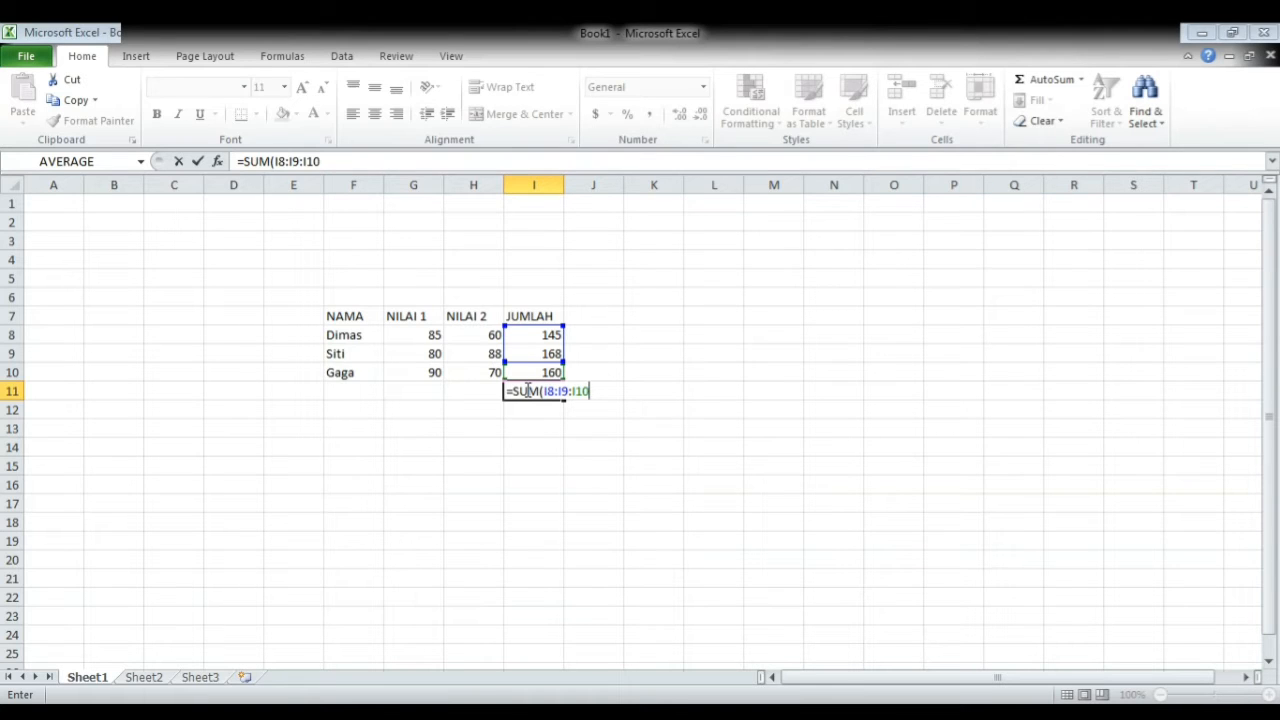
text())
key(Return)
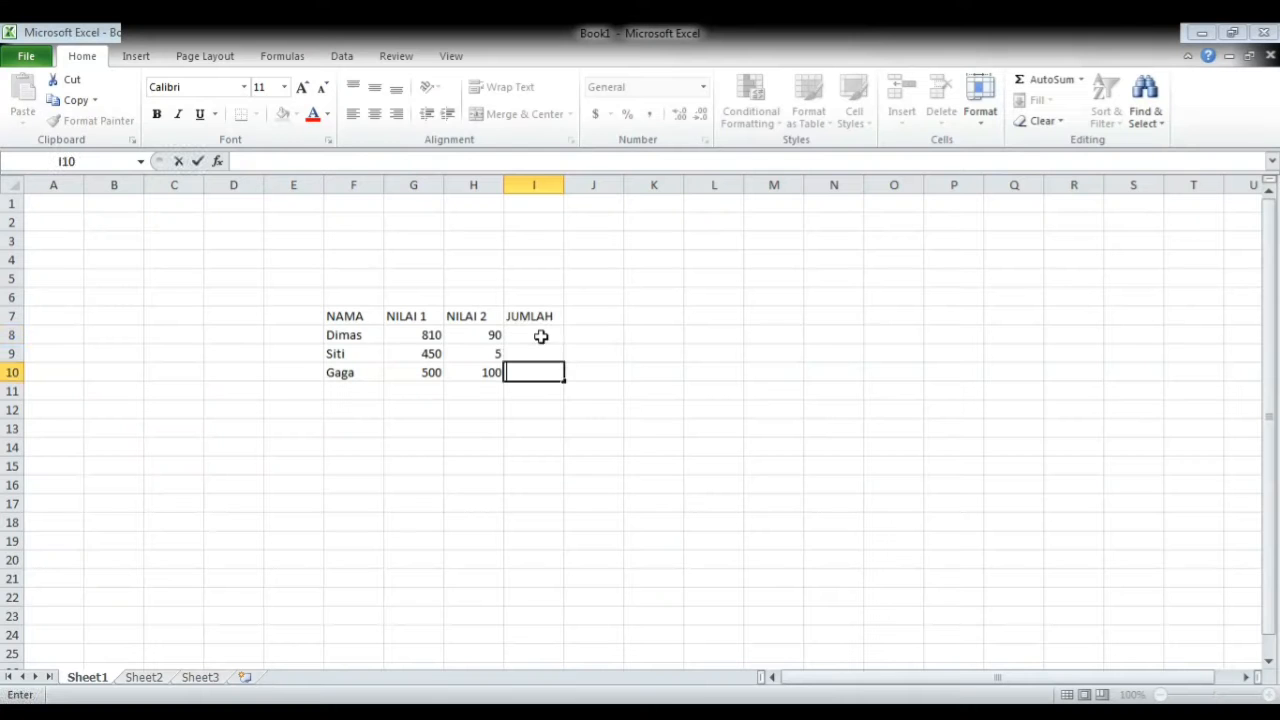
Step: Divide NILAI 1 by NILAI 2 for the first data row in cell I8 with =G8/H8
click(540, 336)
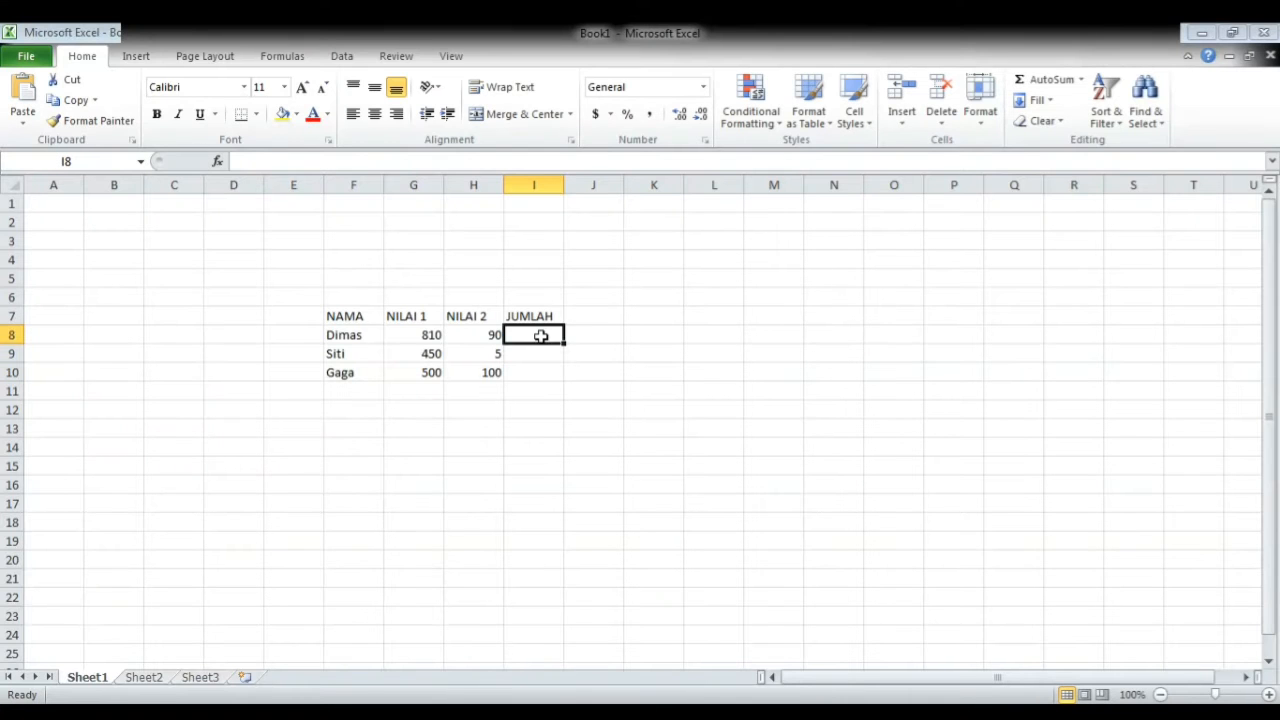
text(=G)
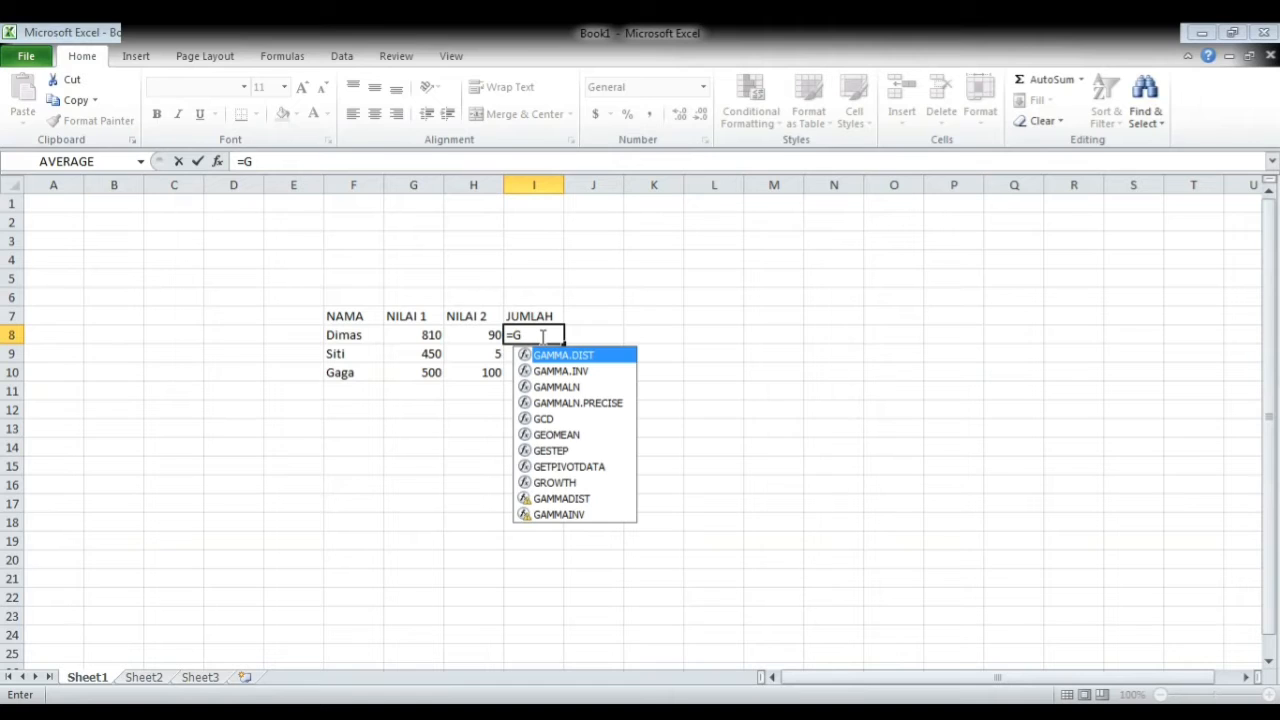
text(8/H)
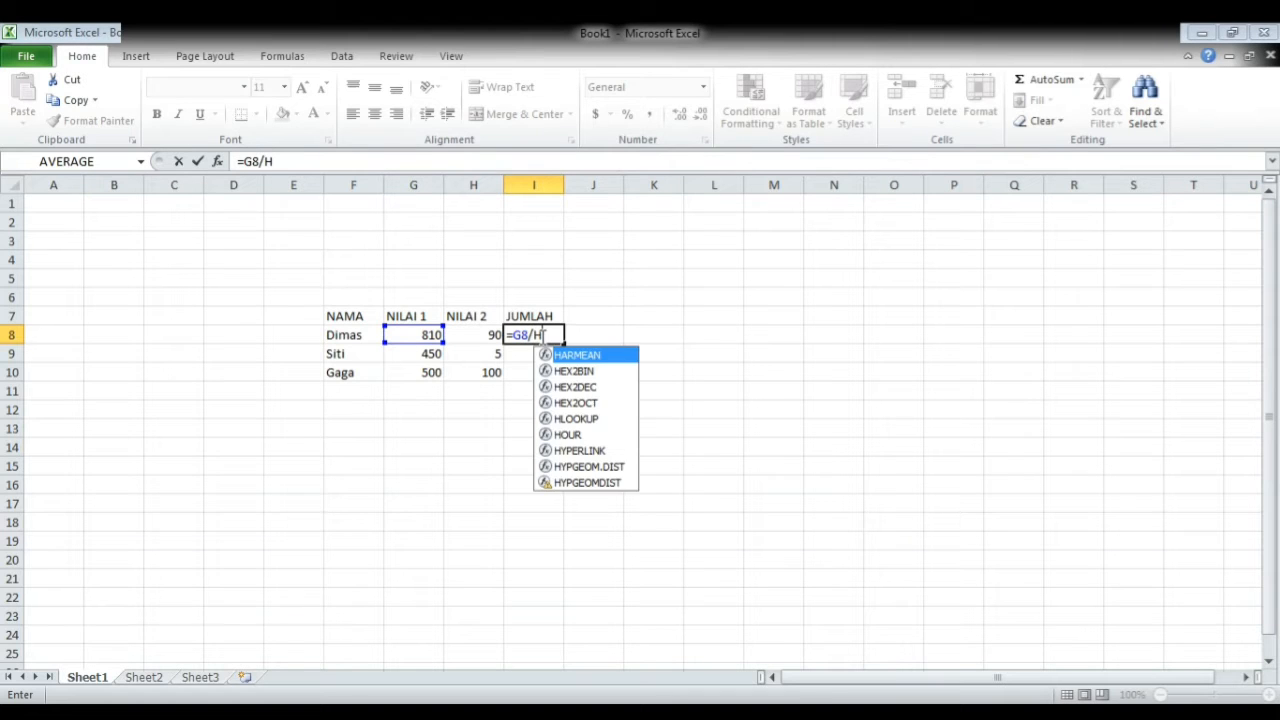
text(8)
key(Return)
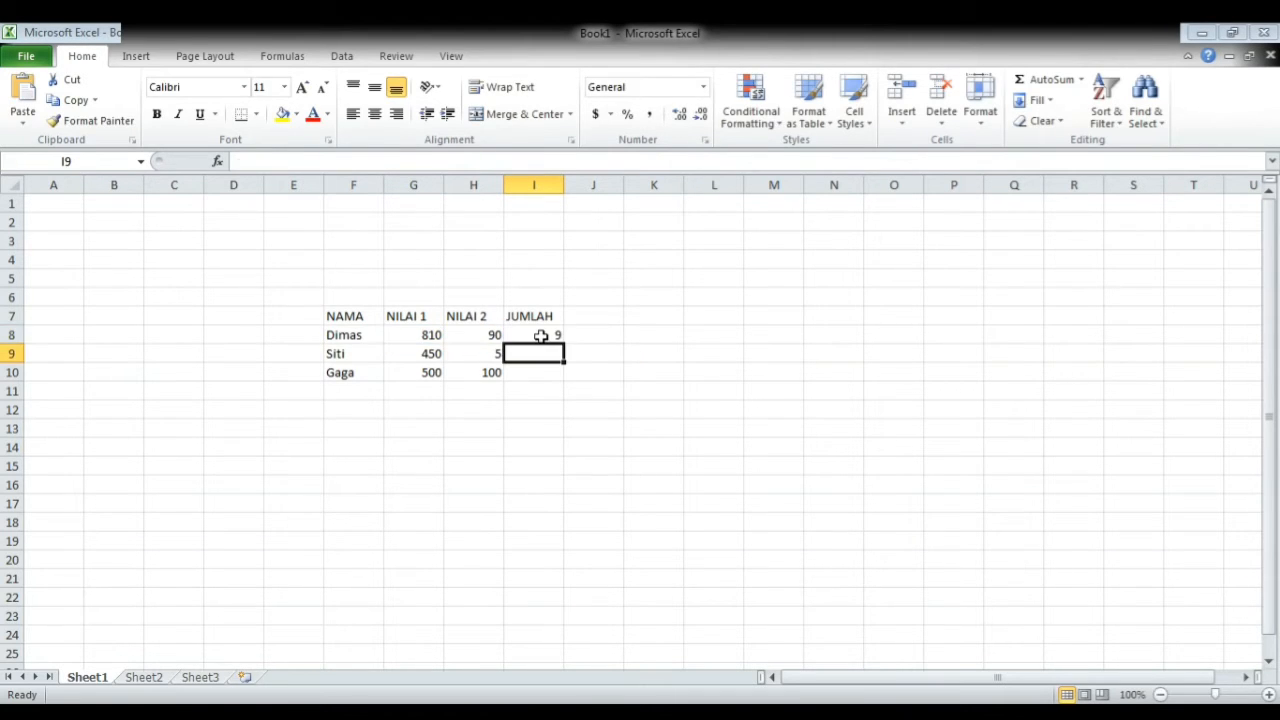
Step: Divide NILAI 1 by NILAI 2 for the second data row in cell I9 with =G9/H9
text(=)
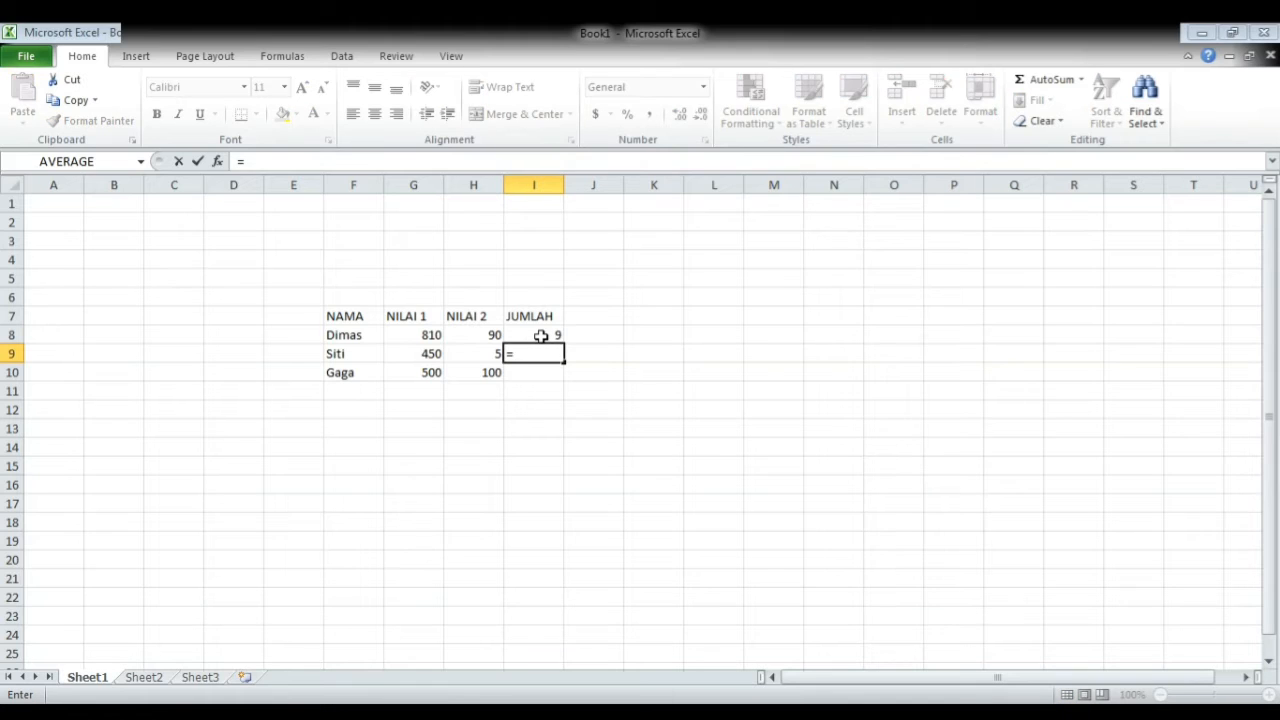
text(G9/)
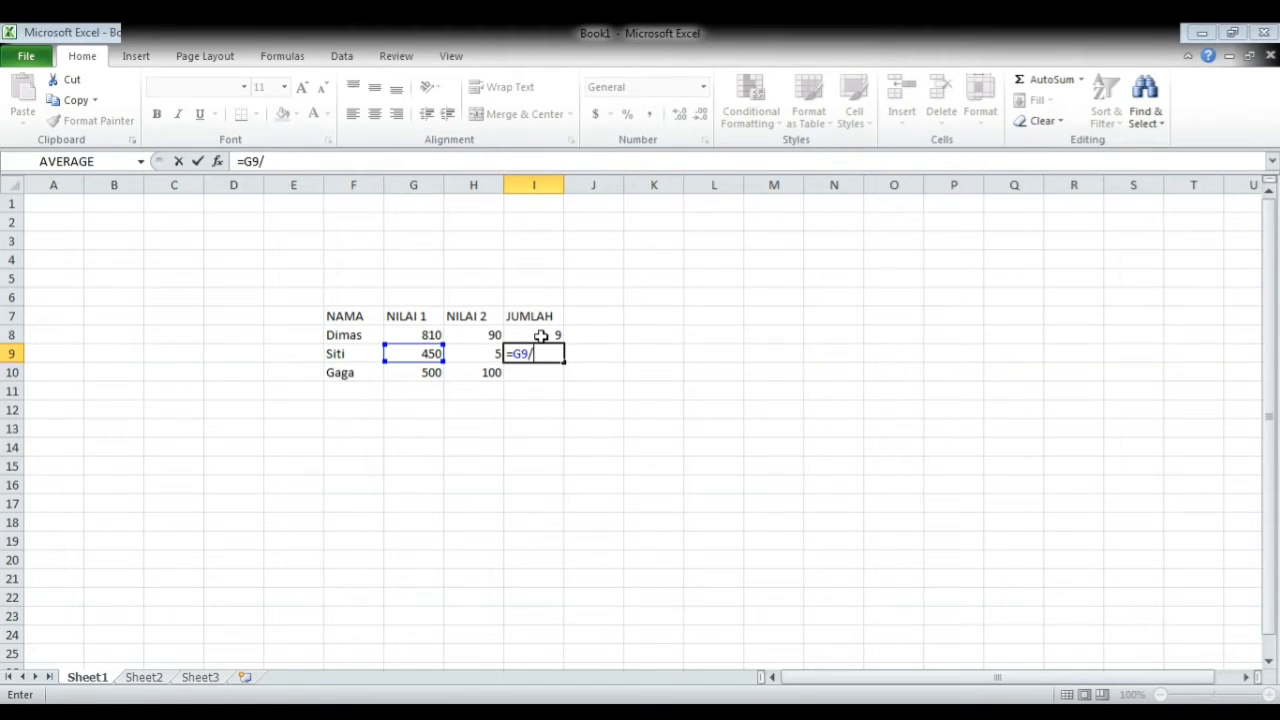
text(H9)
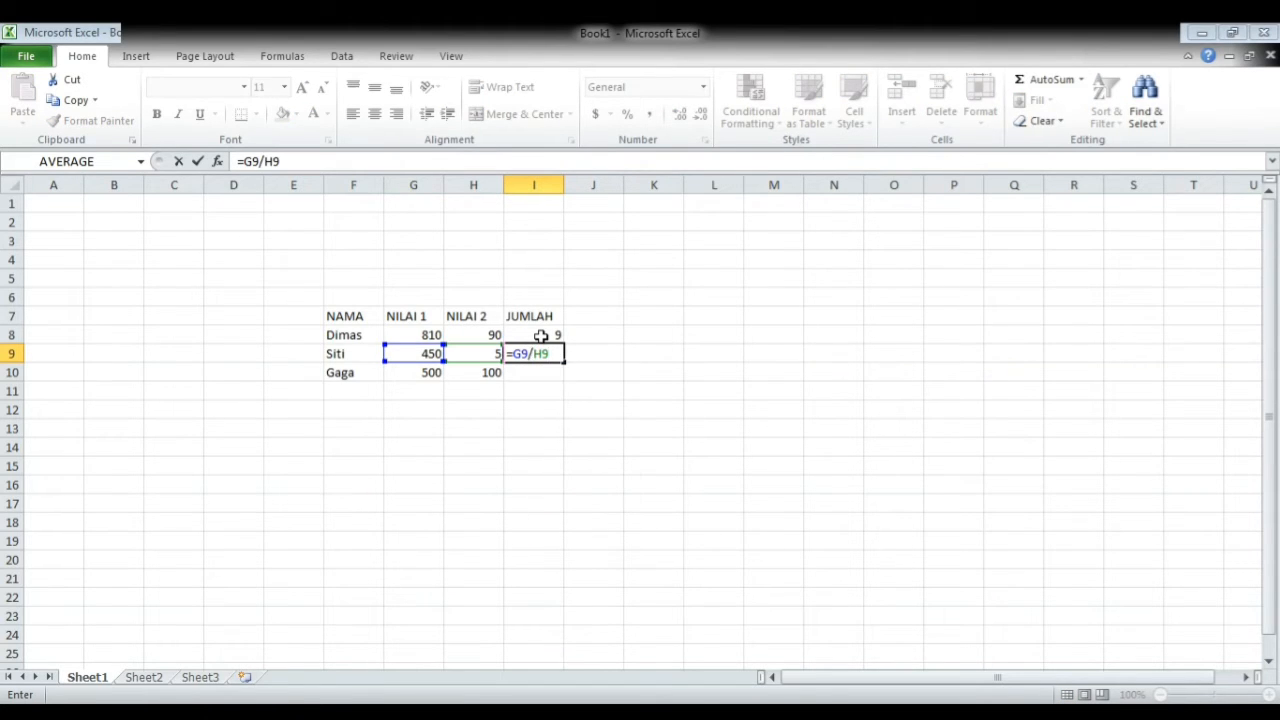
key(Return)
Step: Divide NILAI 1 by NILAI 2 for the third data row in cell I10 with =G10/H10
text(=)
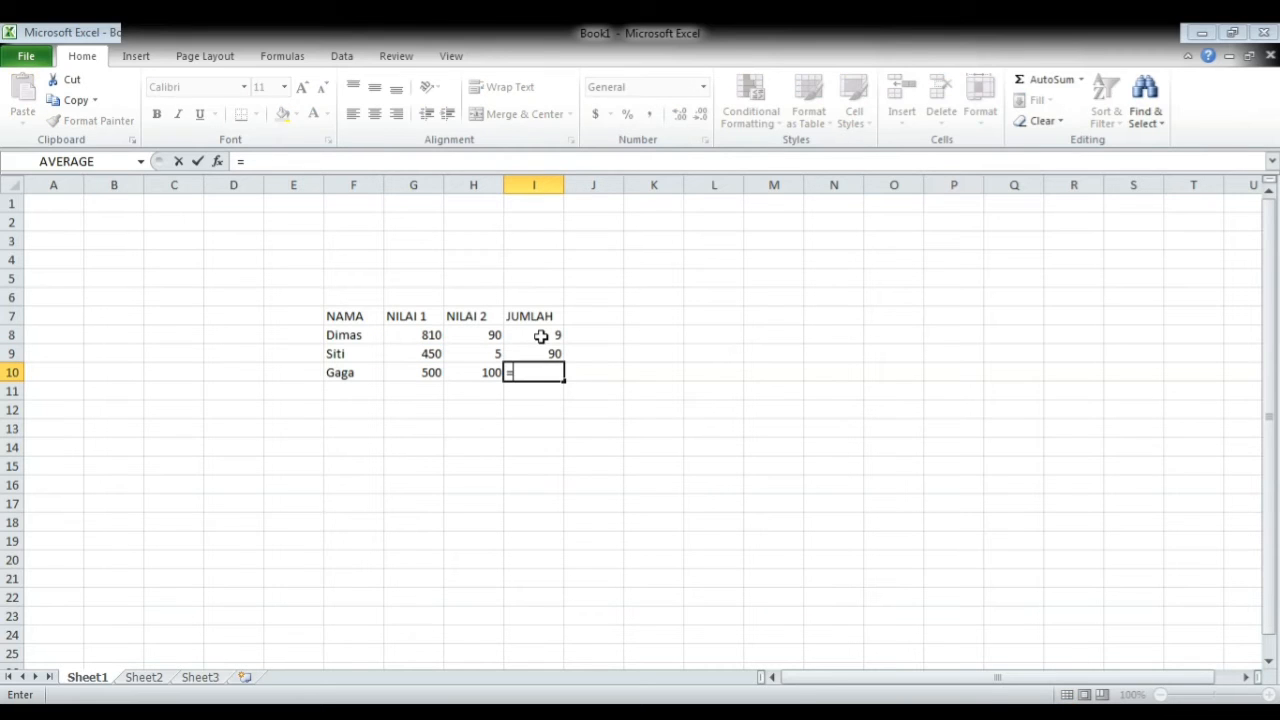
text(G10)
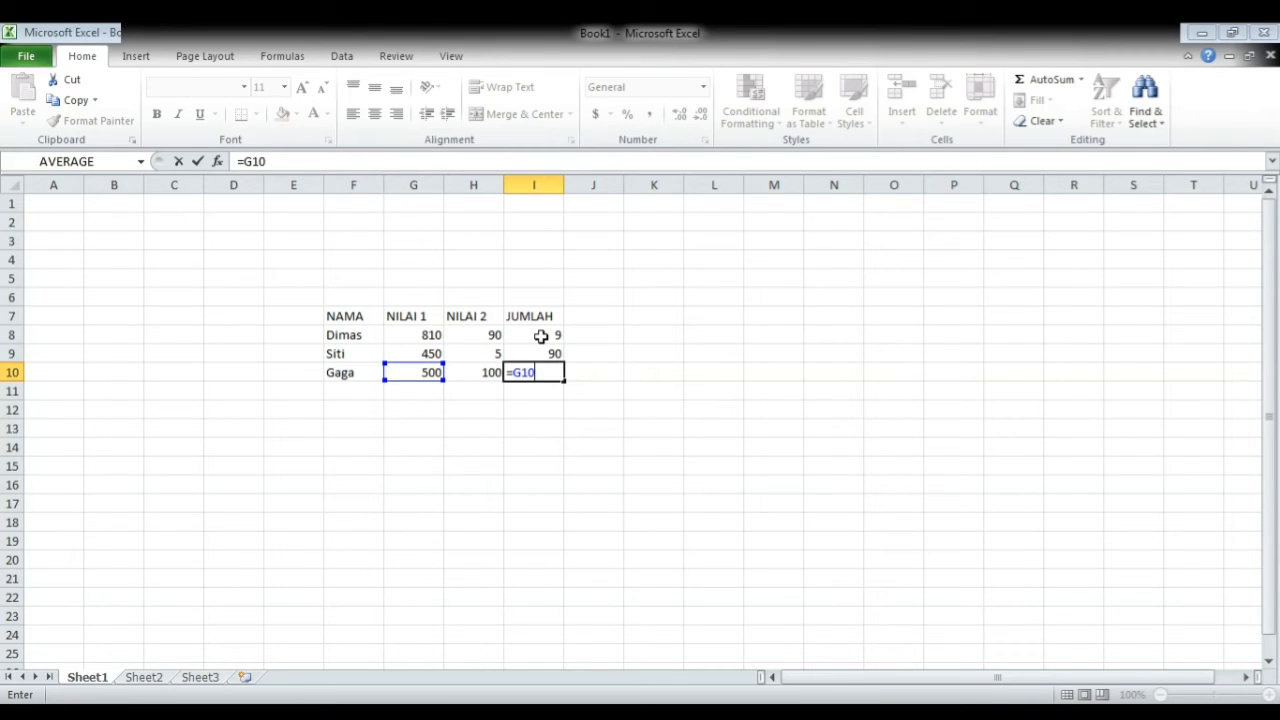
text(/H10)
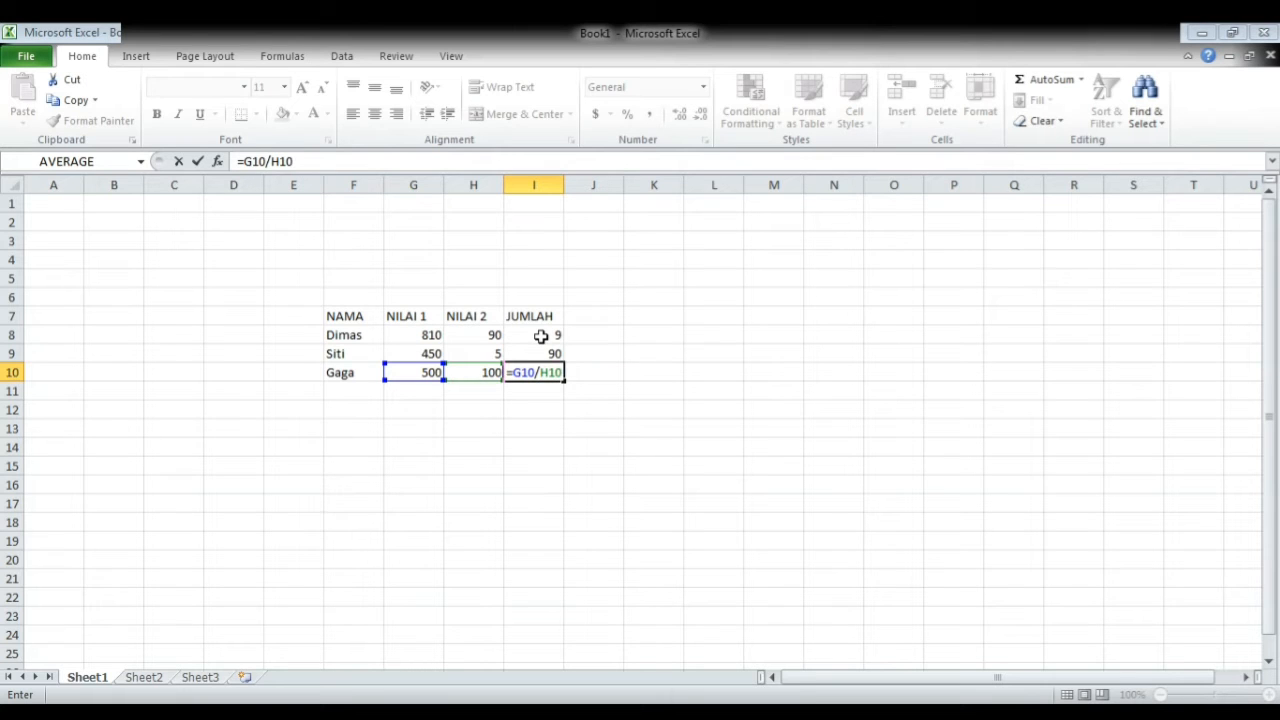
key(Return)
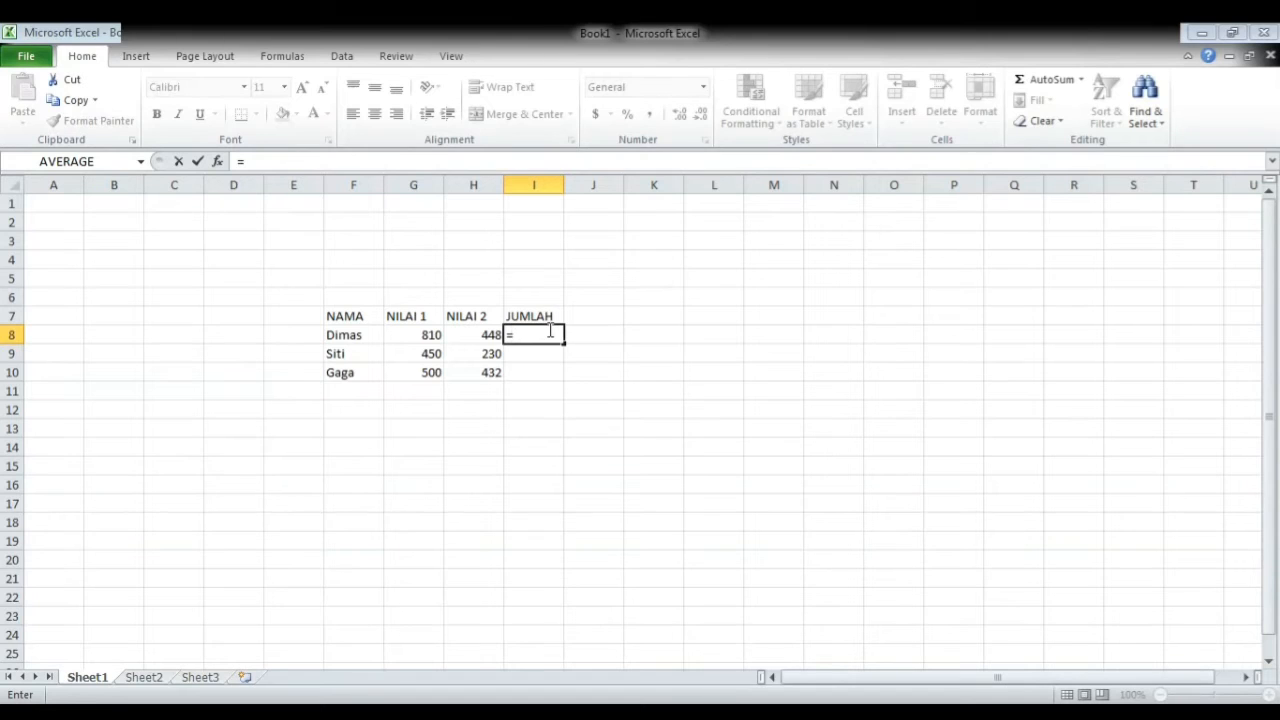
Step: Subtract NILAI 2 from NILAI 1 for the first two data rows, with =G8-H8 in I8 and =G9-H9 in I9
text(G8-H8)
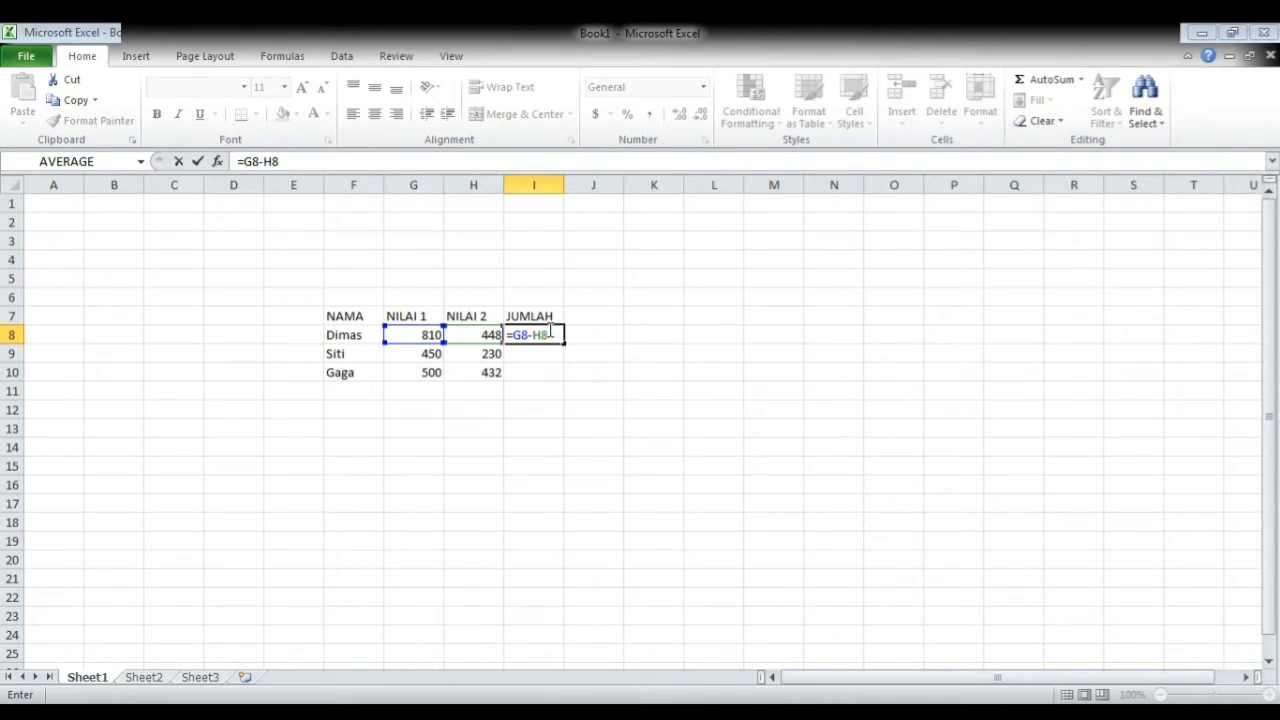
key(Return)
text(=)
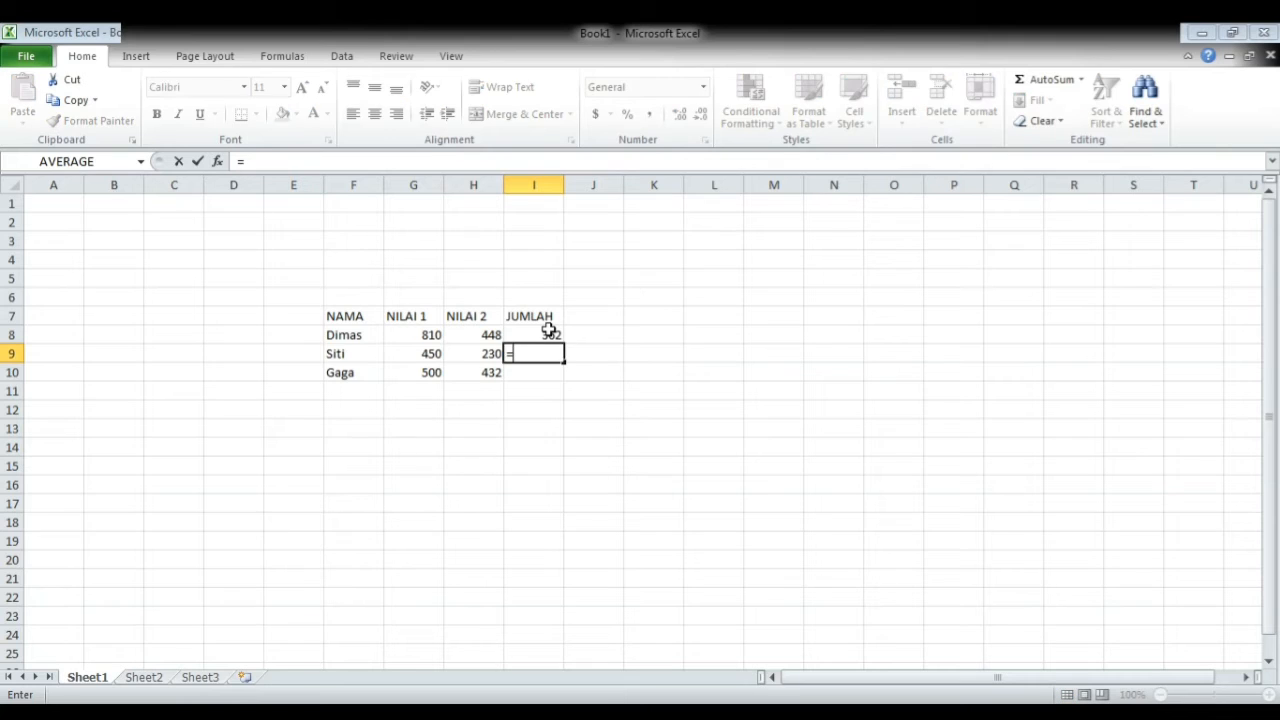
text(G9-H9)
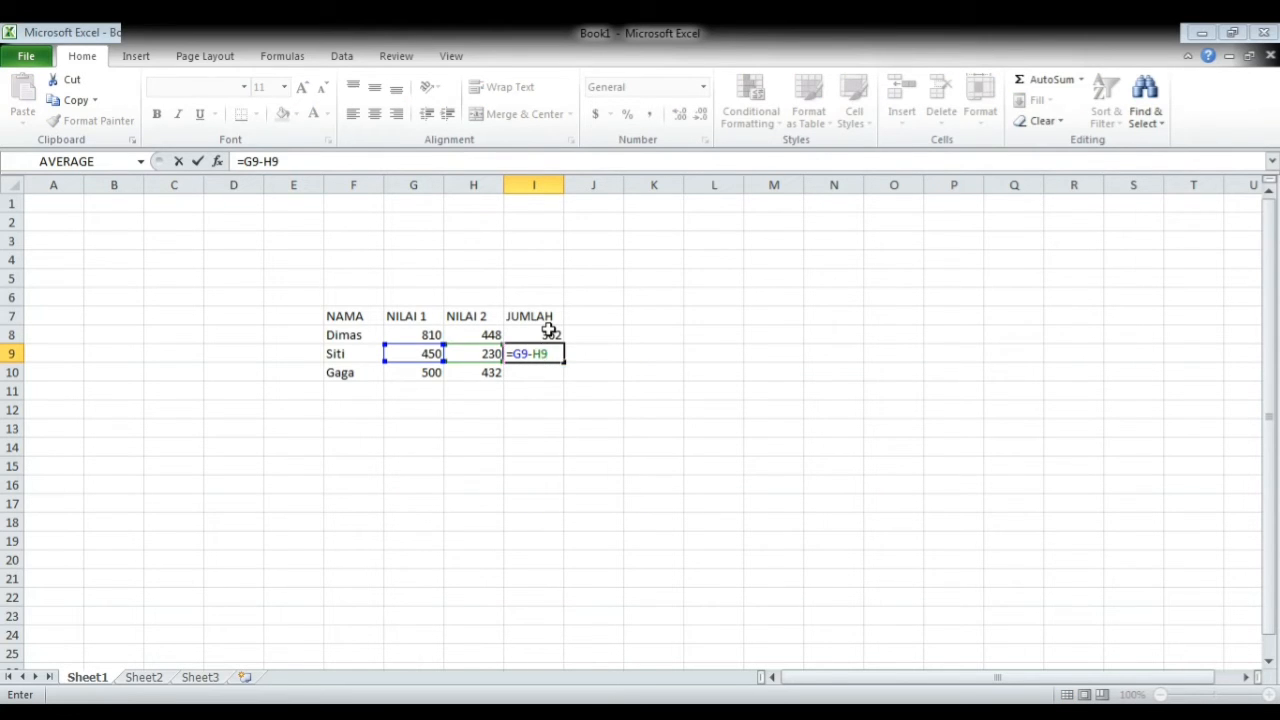
key(Return)
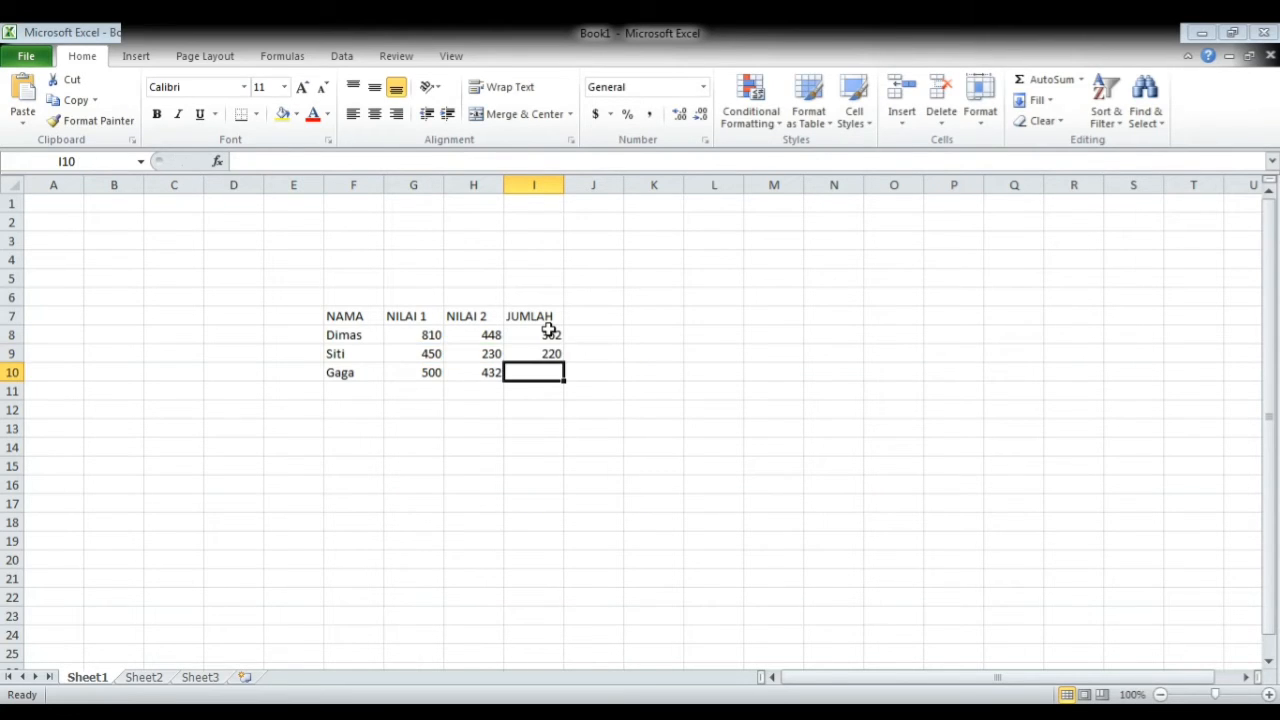
Step: Subtract NILAI 2 from NILAI 1 for the third data row in cell I10 with =G10-H10
text(=G)
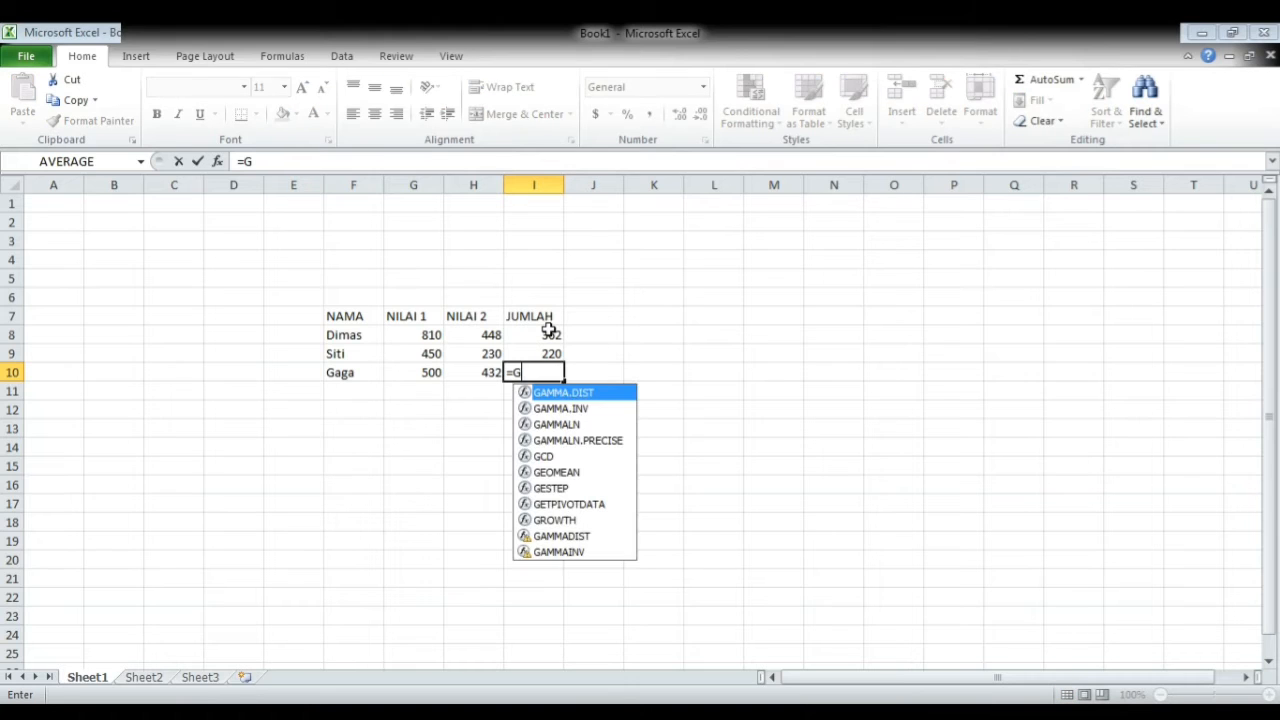
text(0)
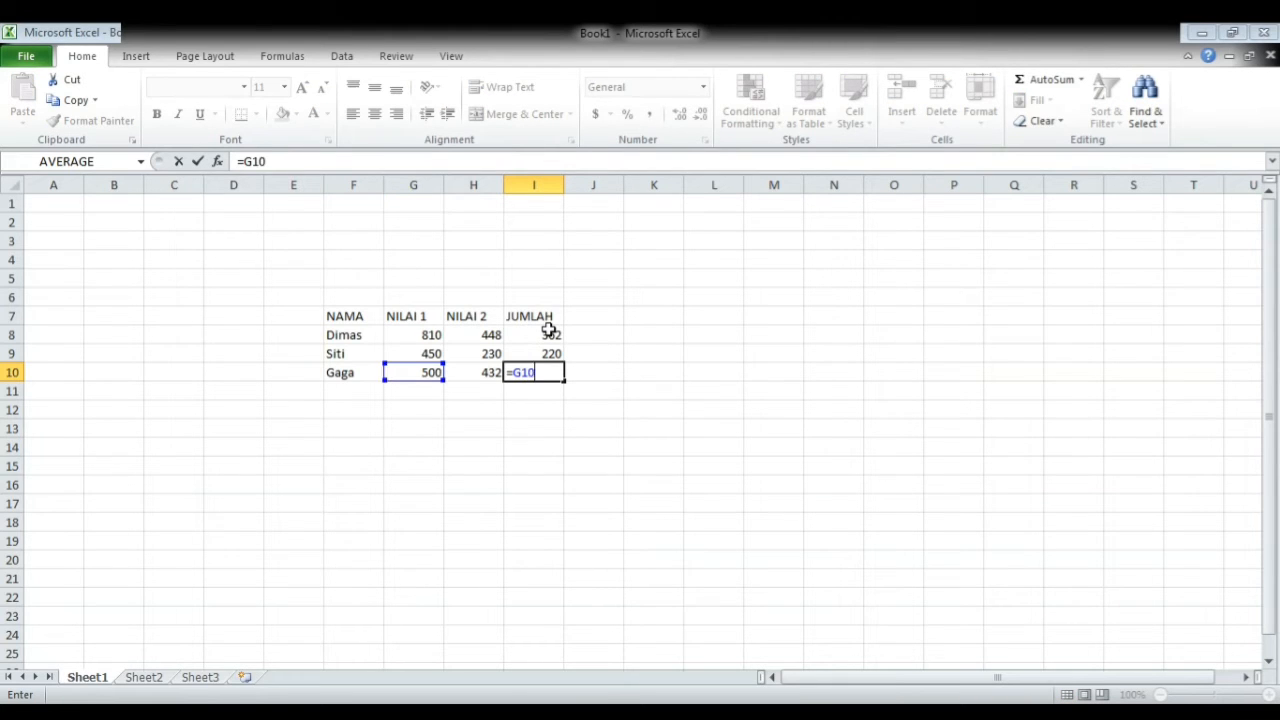
text(-H10)
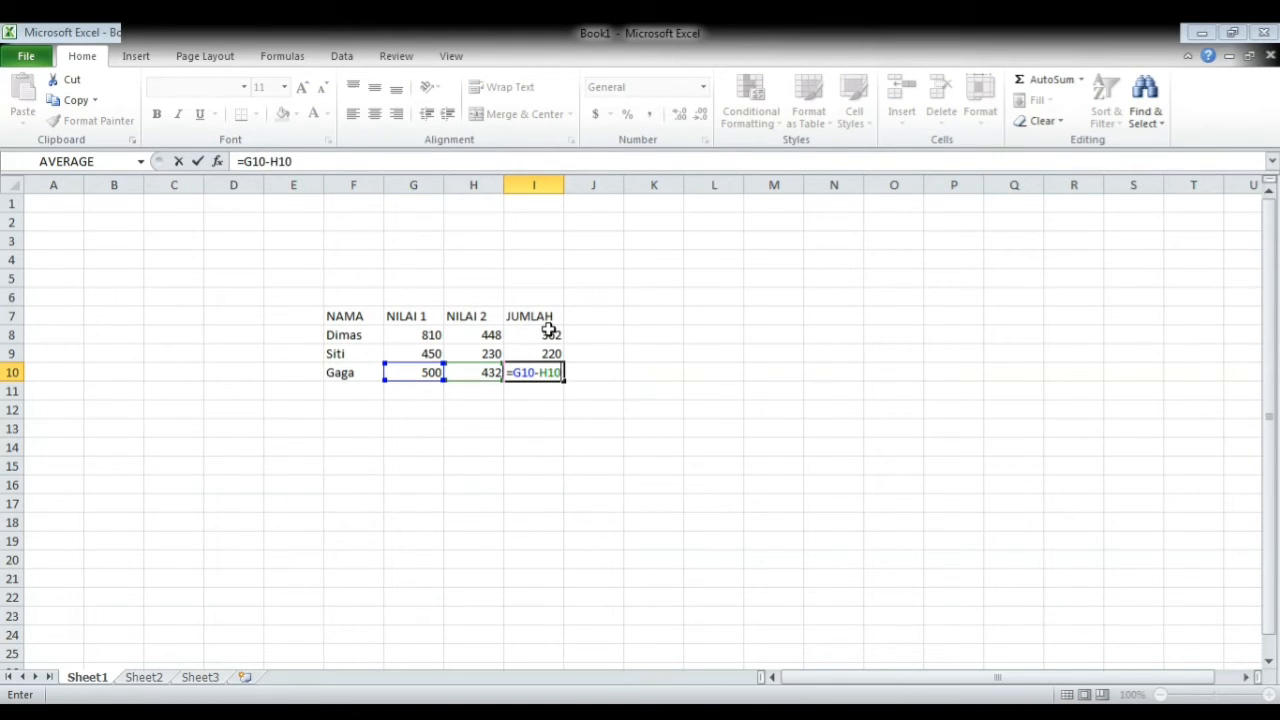
key(Return)
Step: Subtract the second and third JUMLAH values from the first in cell I11 with =I8-I9-I10
text(=I9)
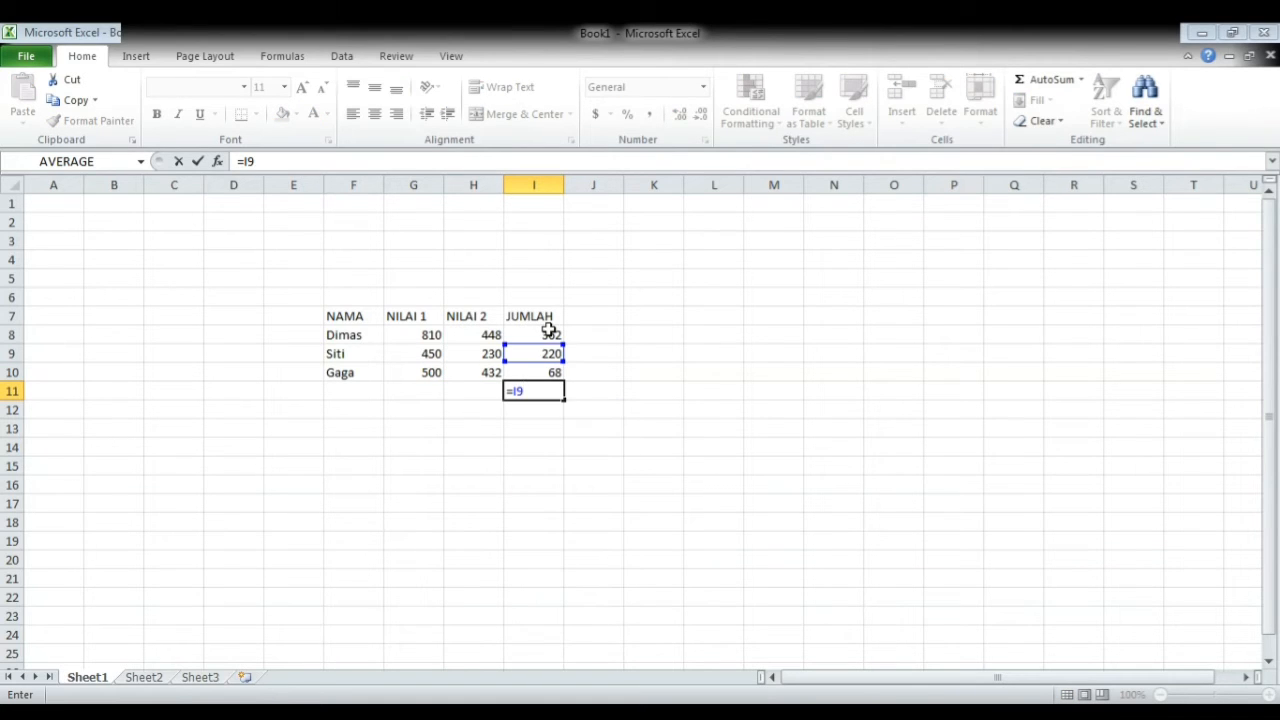
text(-I)
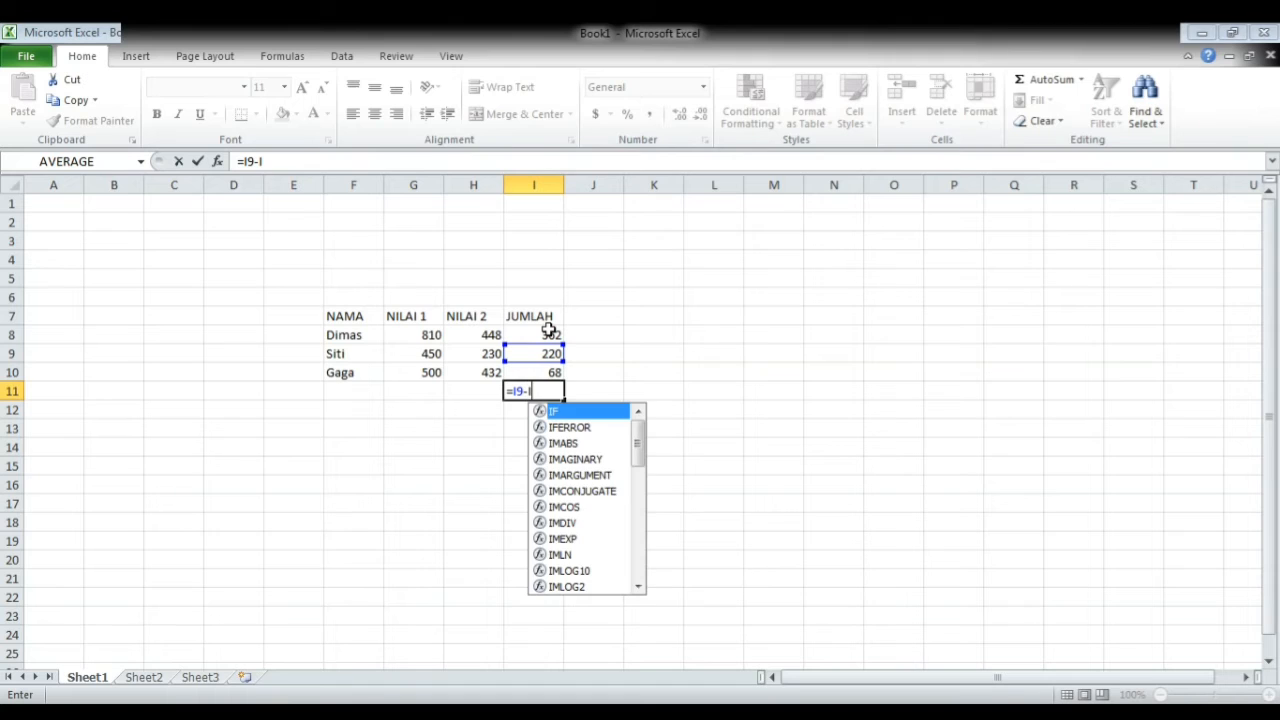
key(BackSpace)
key(BackSpace)
key(BackSpace)
key(BackSpace)
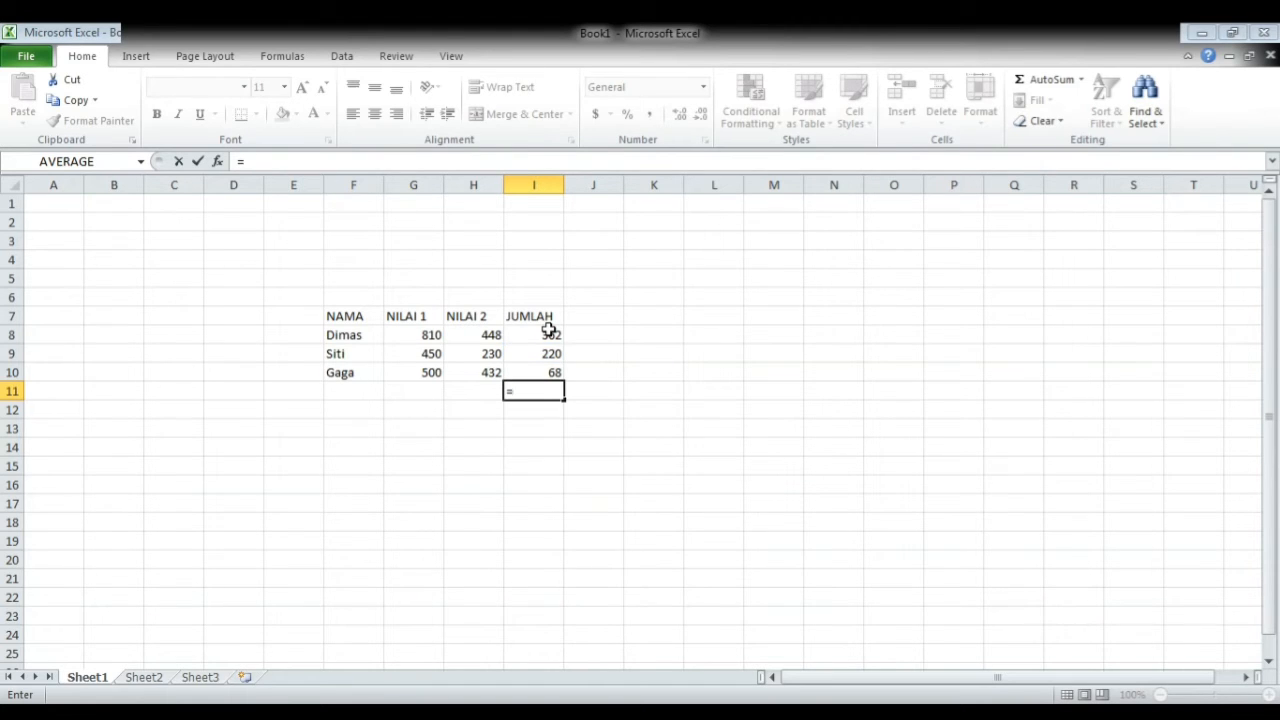
text(I8-I9-I10)
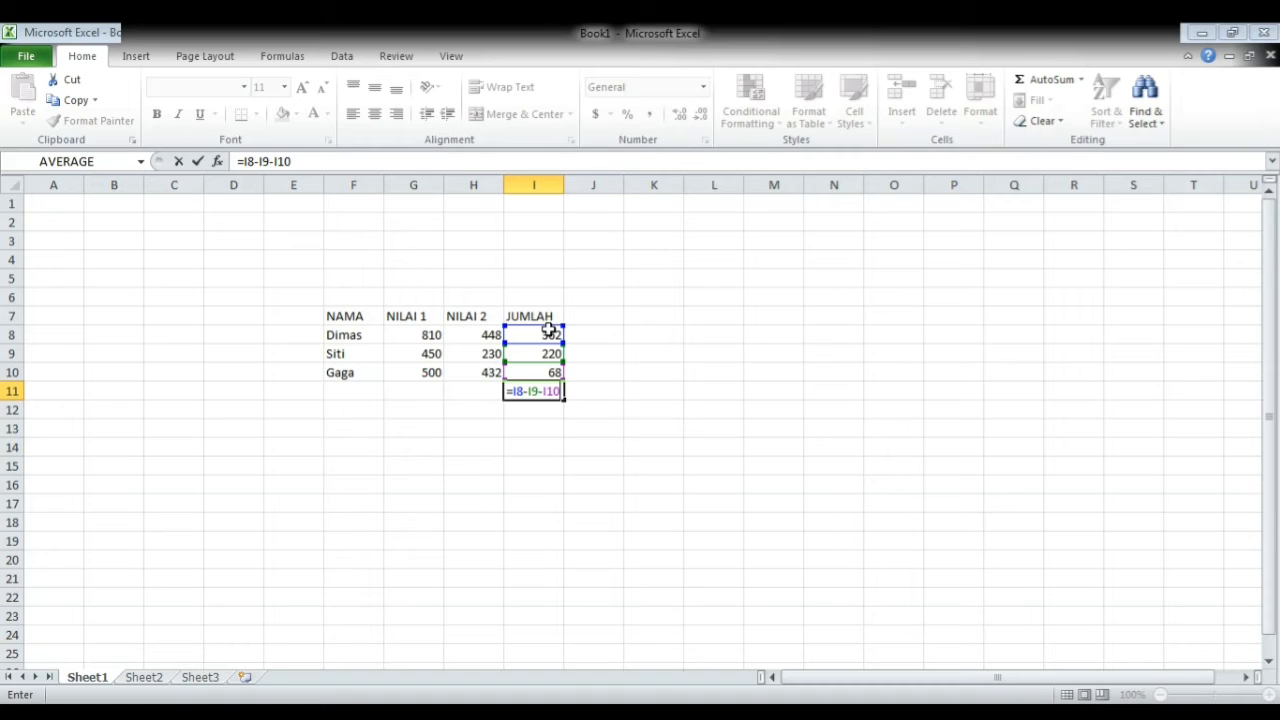
key(Return)
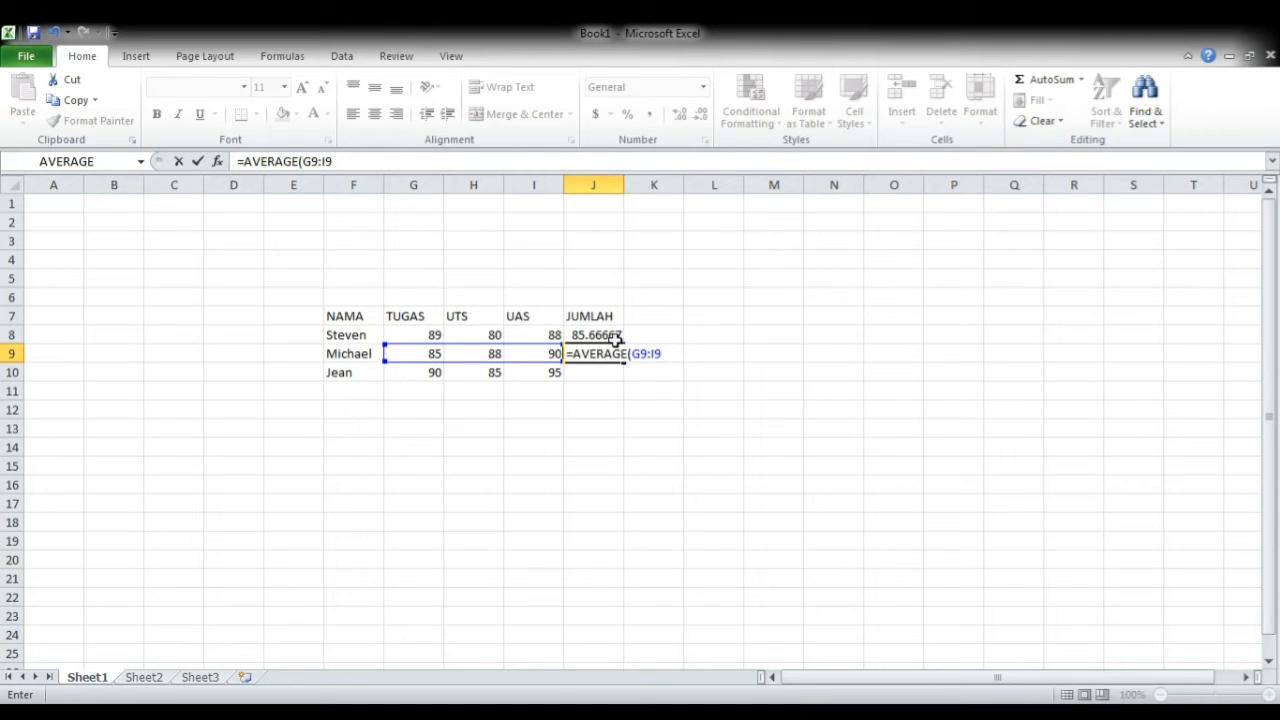
Step: Complete the formula =AVERAGE(G9:I9) in cell J9 to average TUGAS, UTS and UAS of the second data row
key(Return)
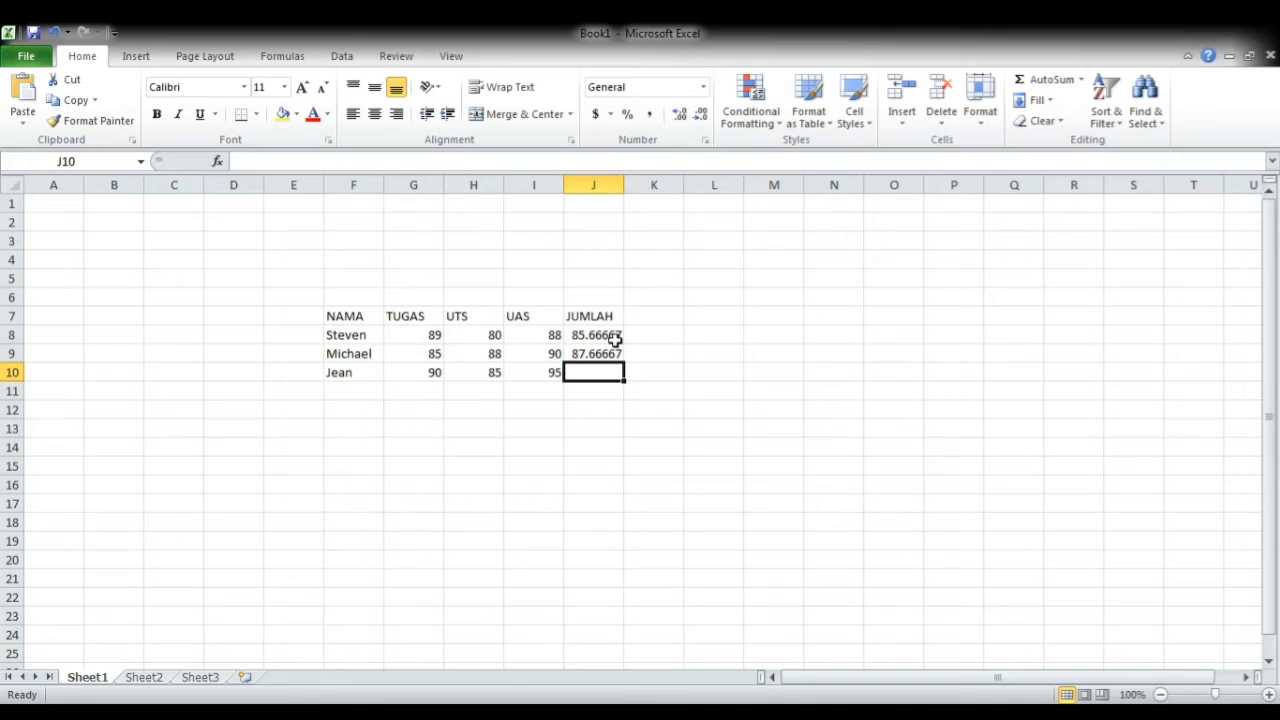
Step: Average TUGAS, UTS and UAS of the third data row in cell J10 with =AVERAGE(G10:I10)
text(=A)
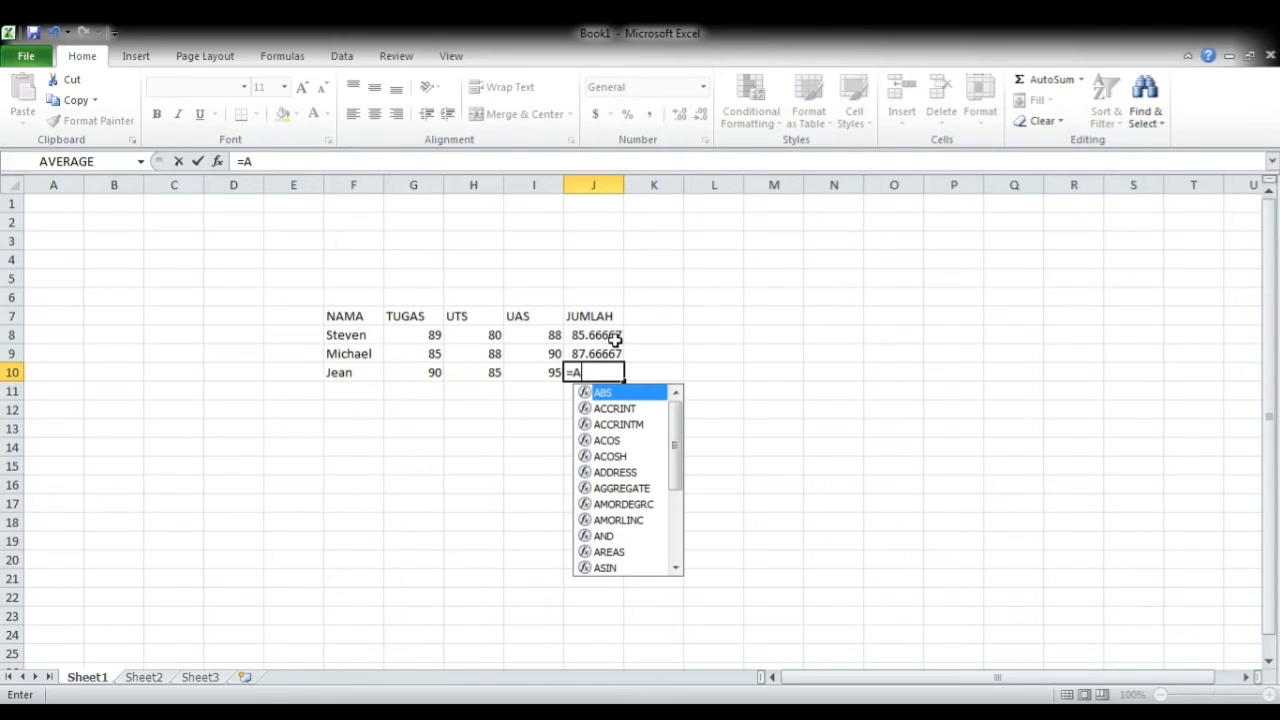
text(VERAGE)
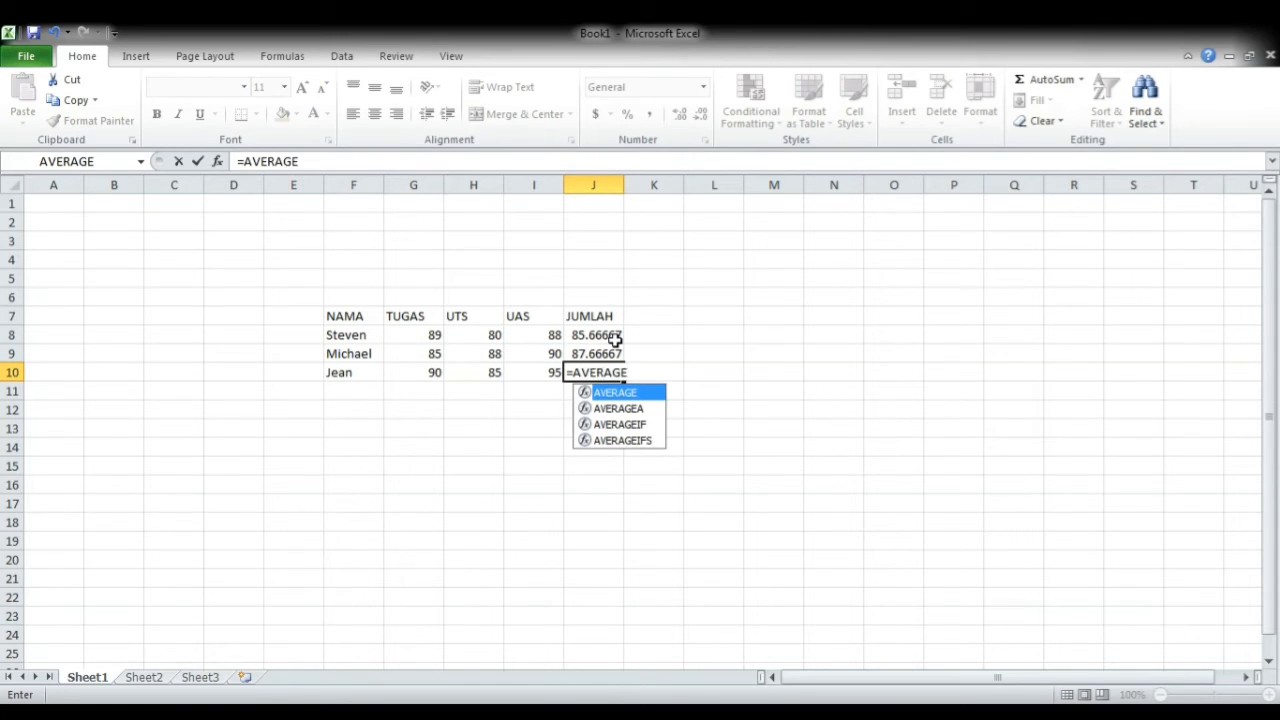
text(()
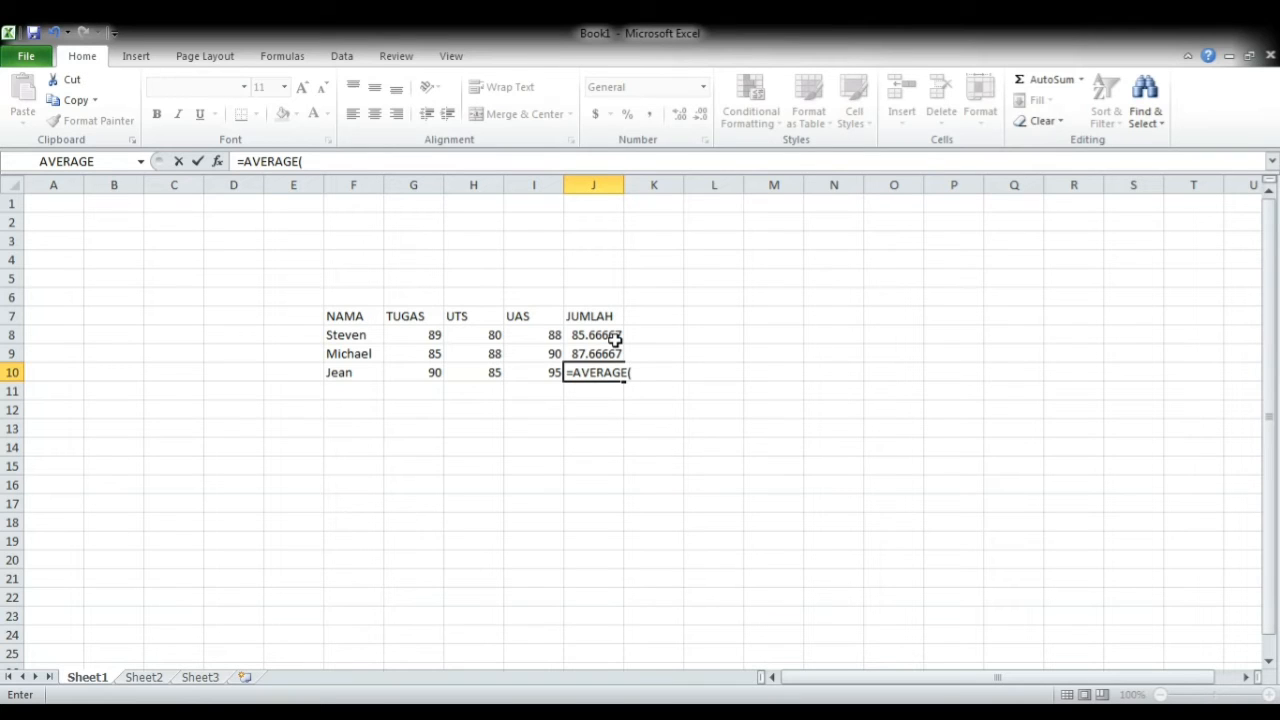
text(G10:I1)
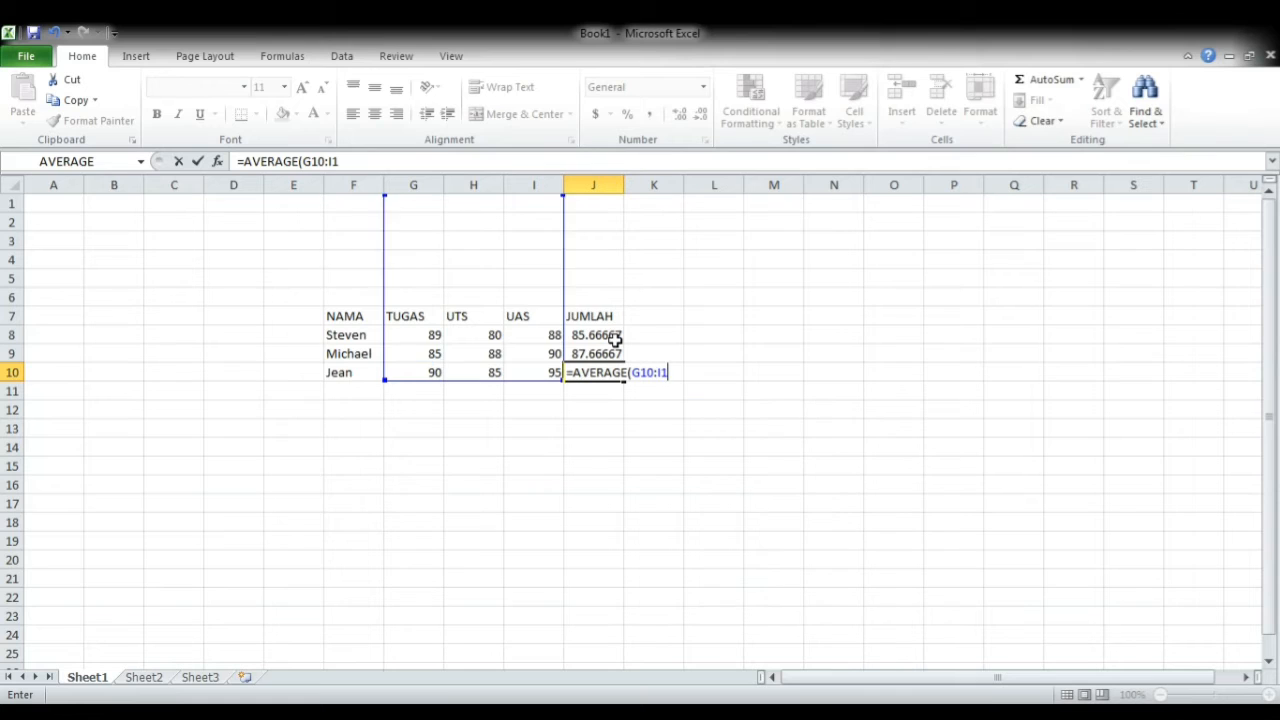
text(0))
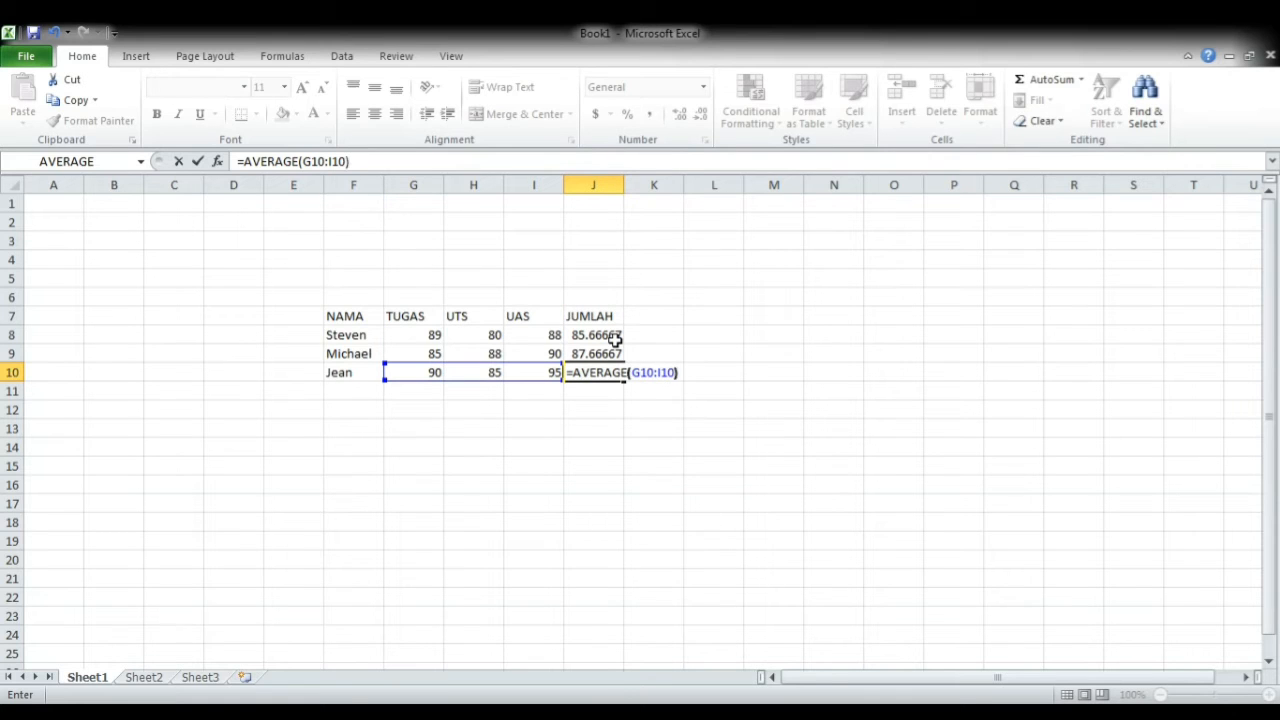
key(Return)
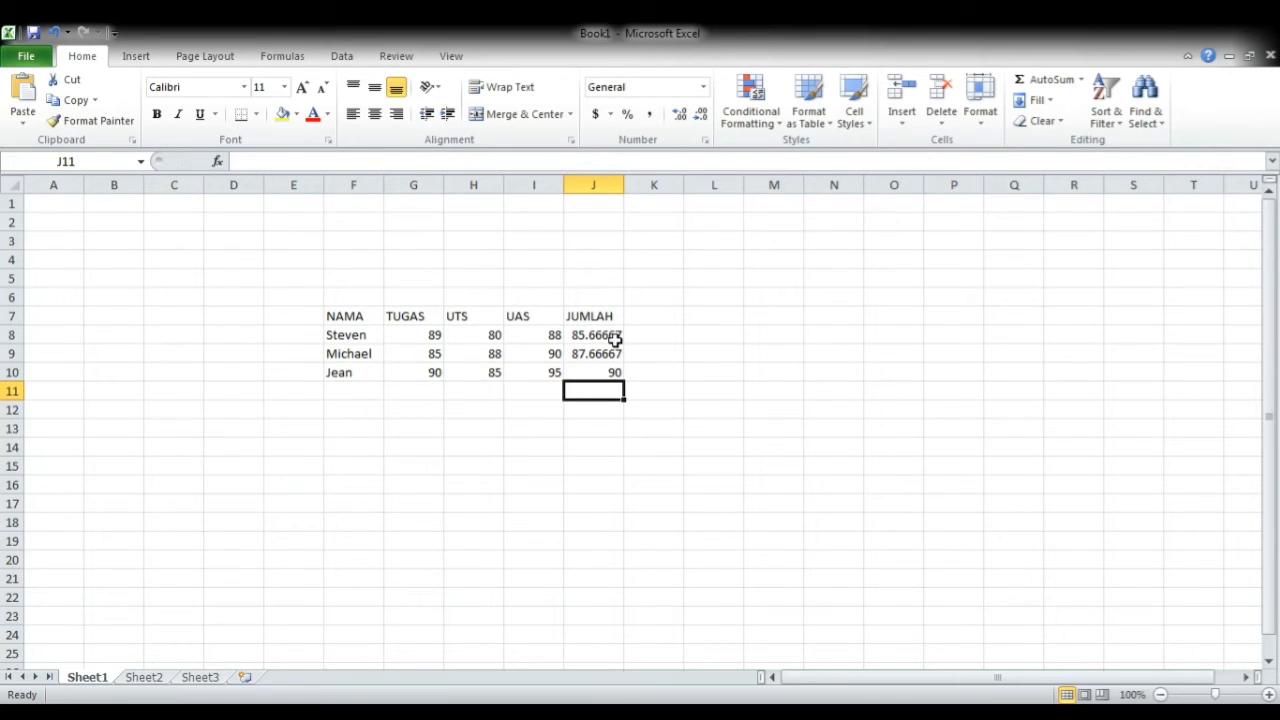
Step: Average the three JUMLAH values in cell J11 with =AVERAGE(J8:J10)
text(=AVER)
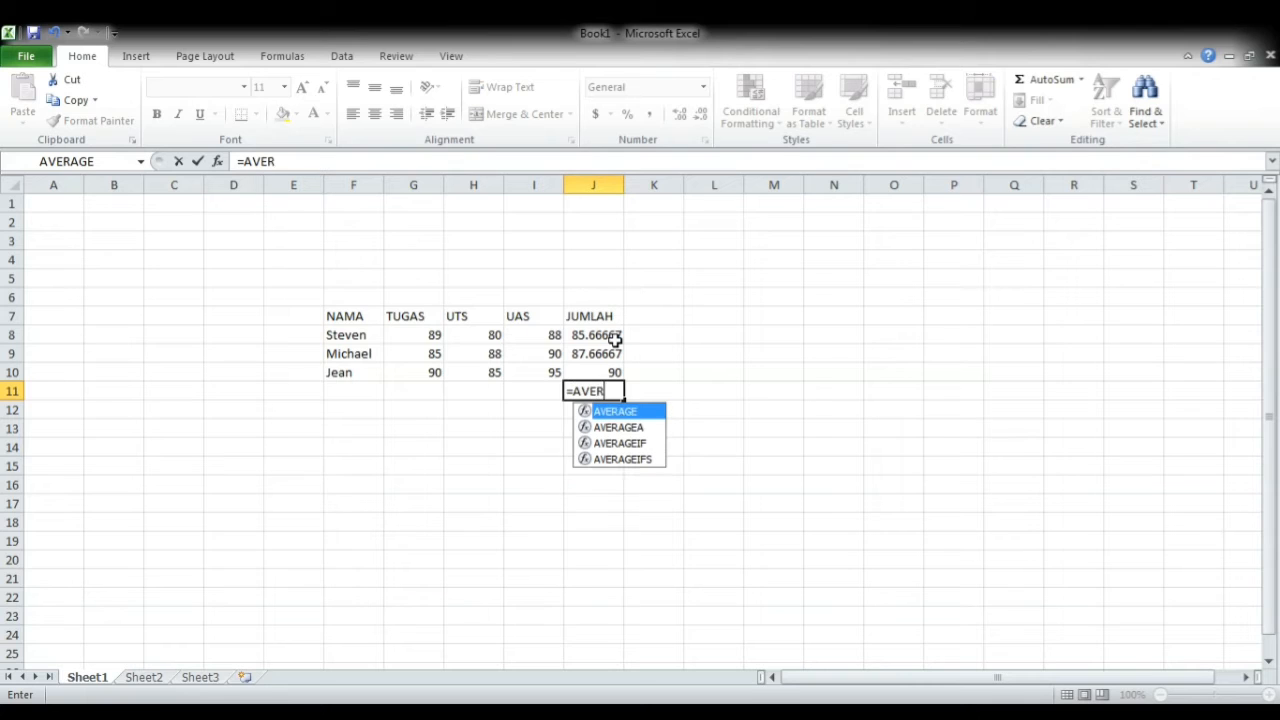
text(AGE(J)
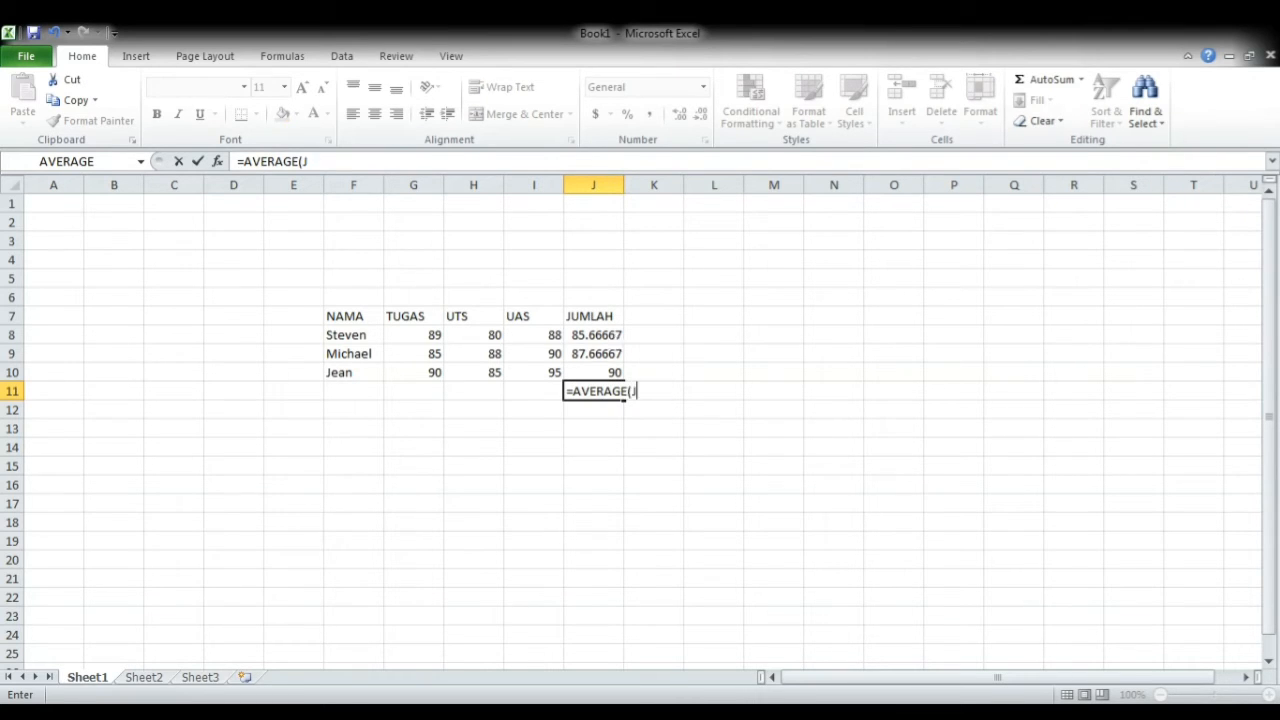
text(8:)
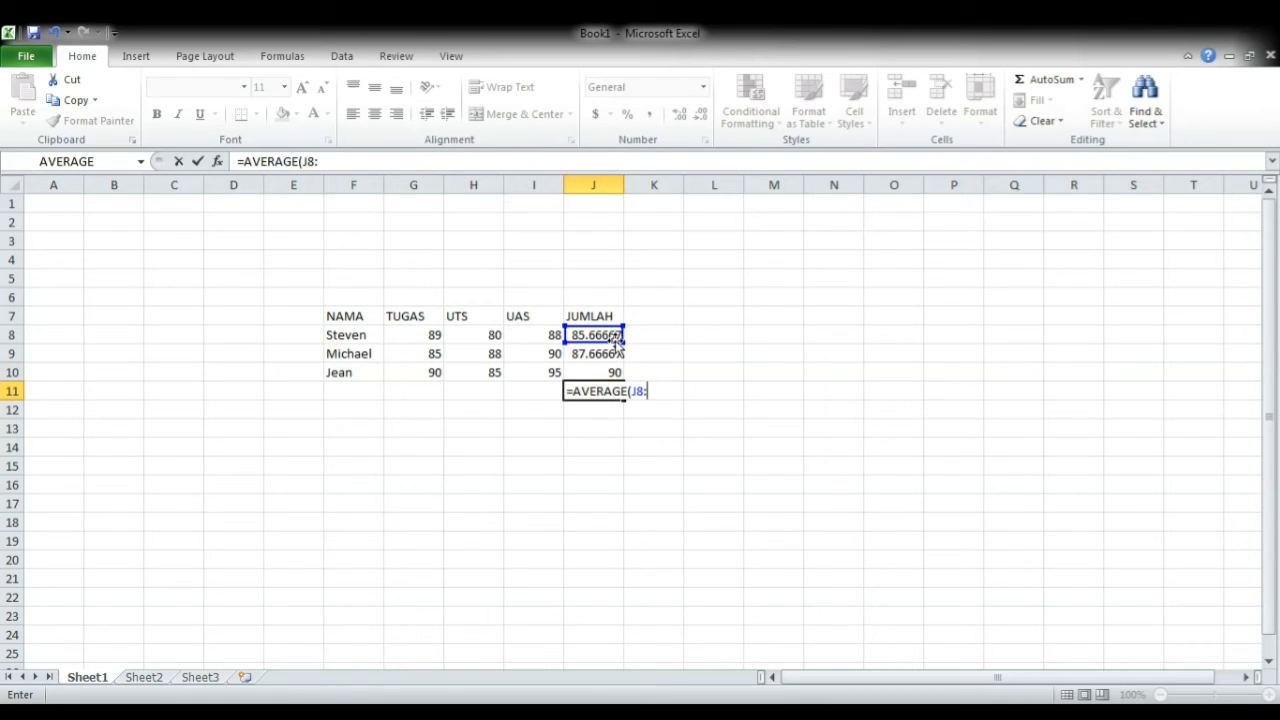
text(J1)
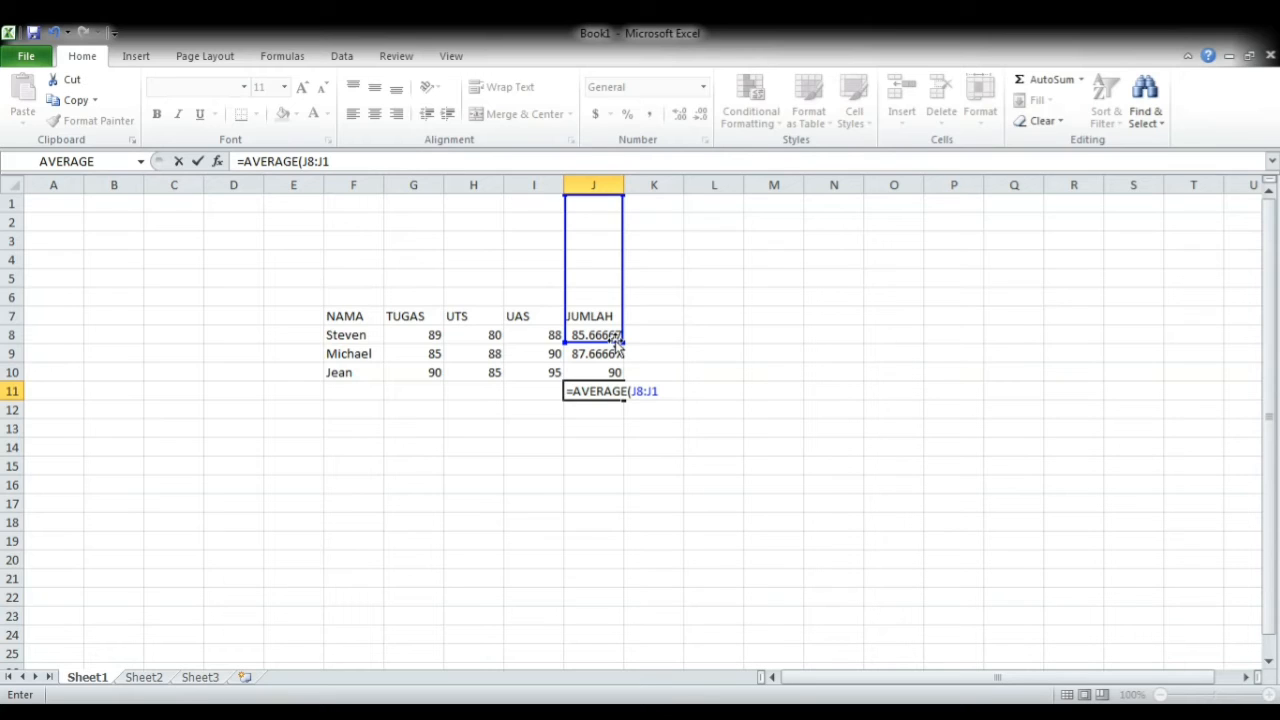
text(0)
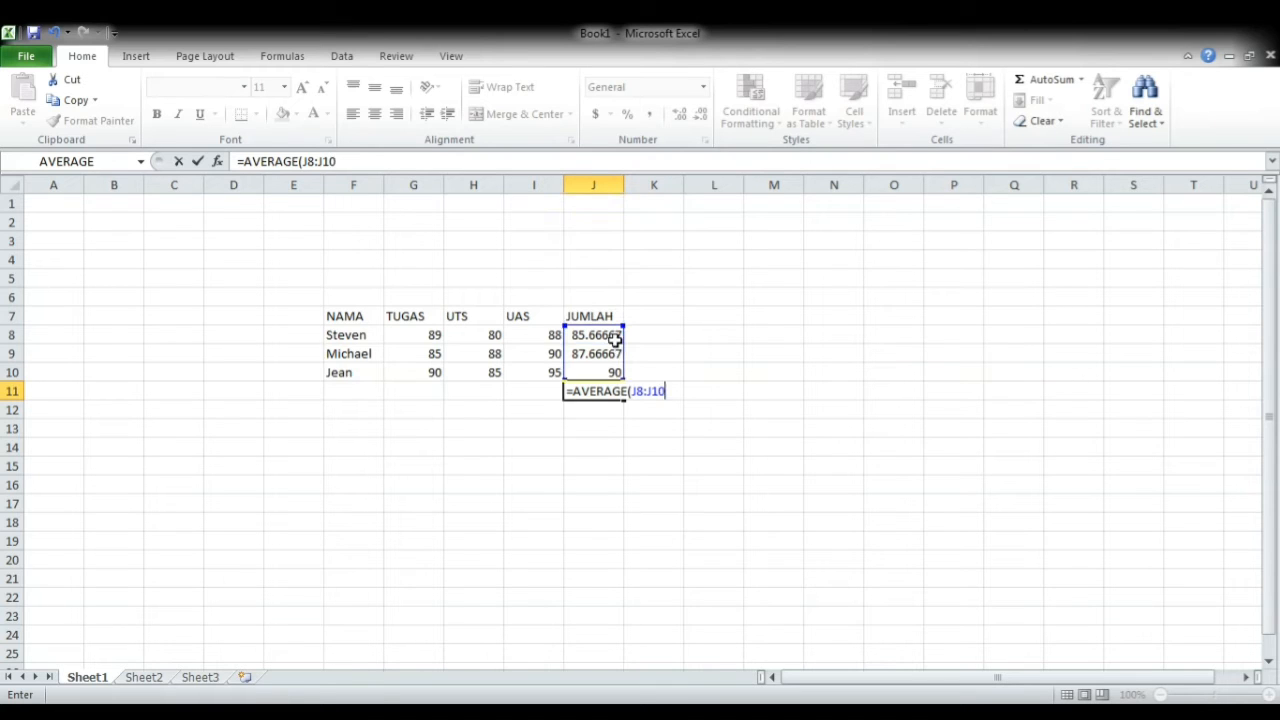
text())
key(Return)
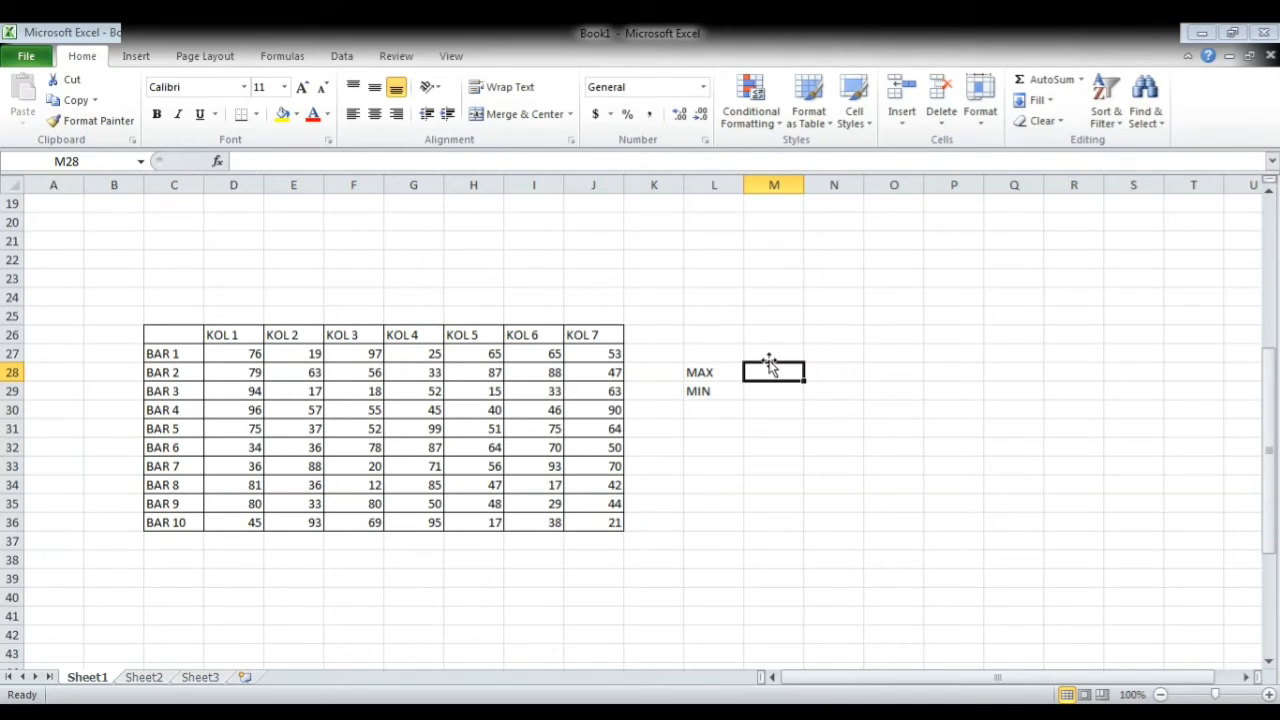
Step: Find the highest value of the KOL 1 to KOL 7 table in cell M28 with =MAX(D27:J36)
text(=MAX)
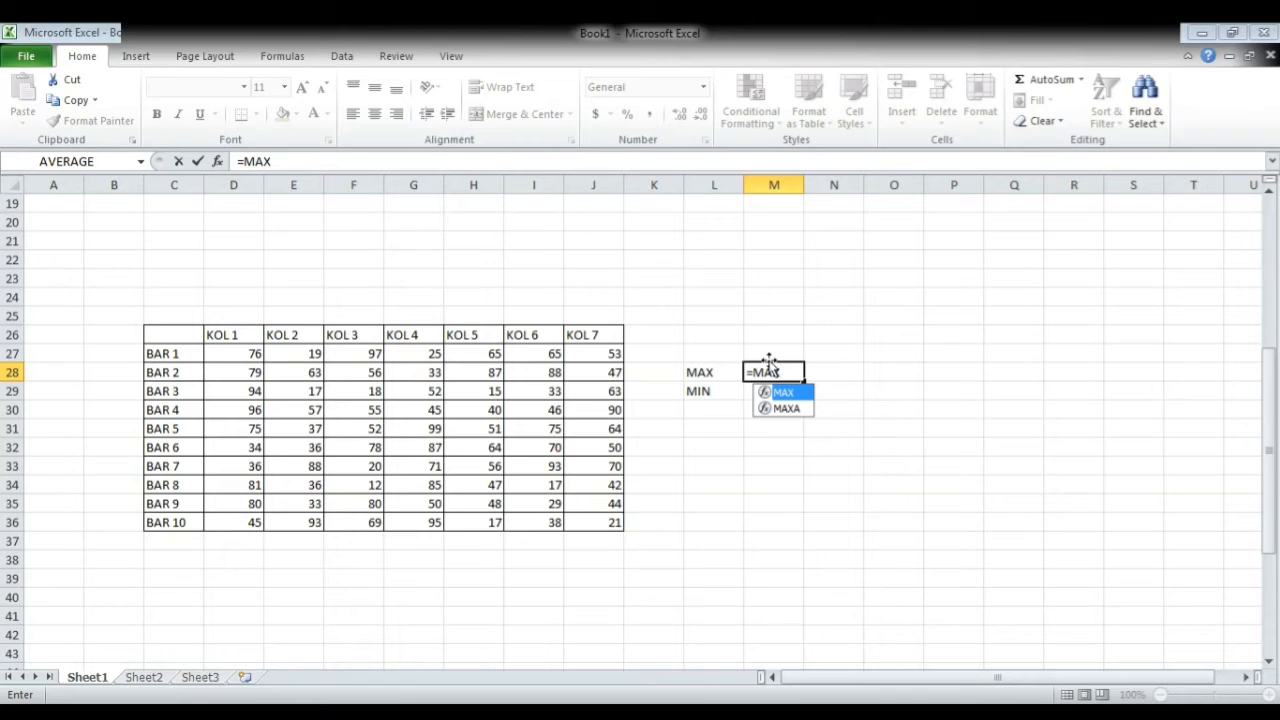
text(()
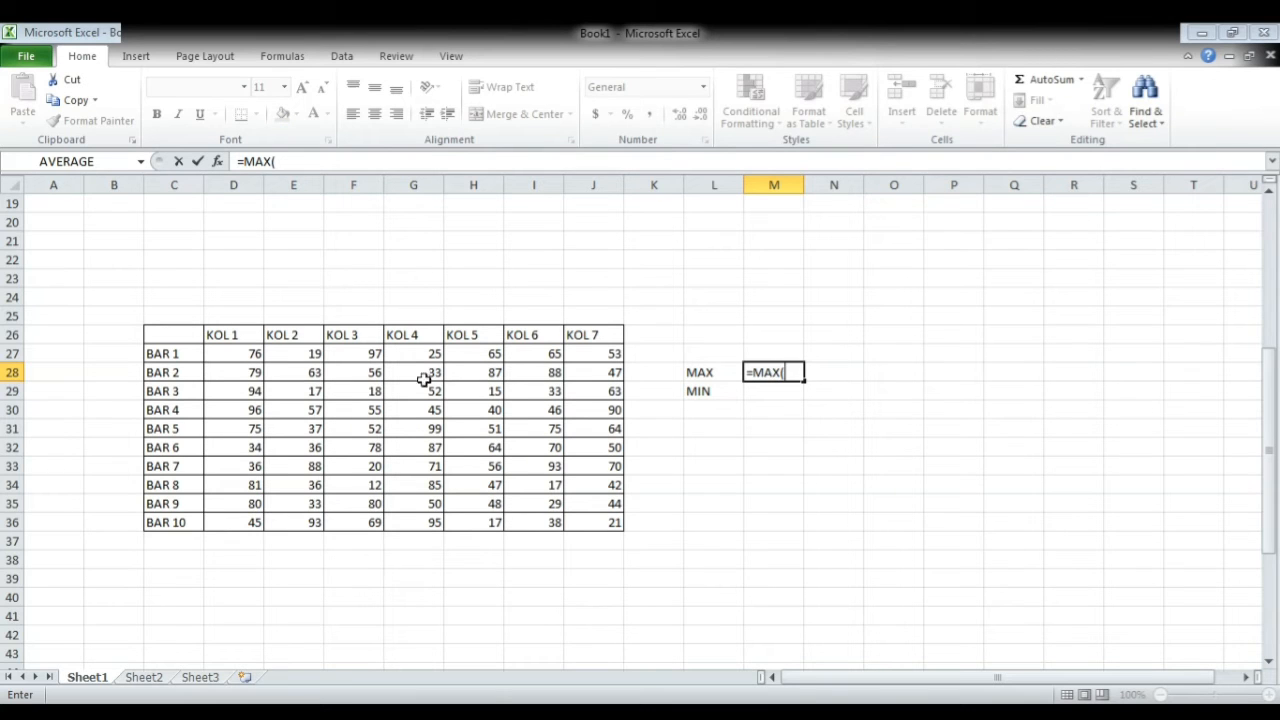
drag(255, 355, 600, 521)
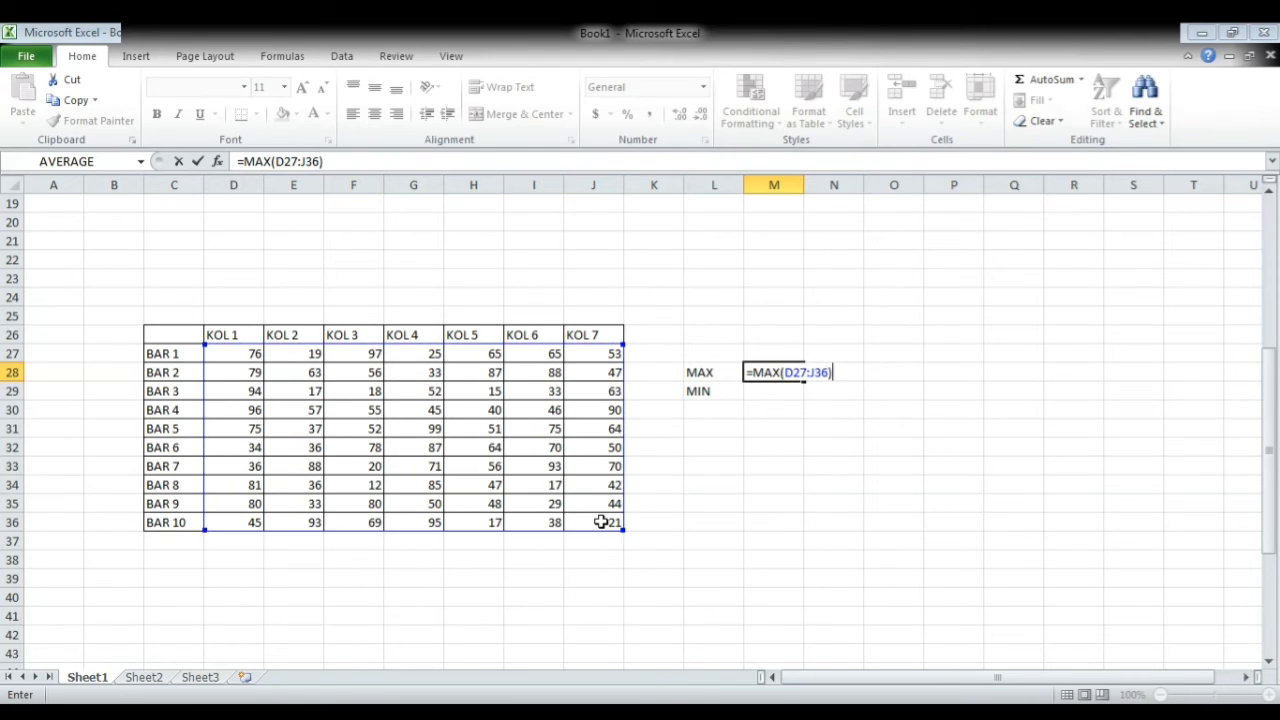
key(Return)
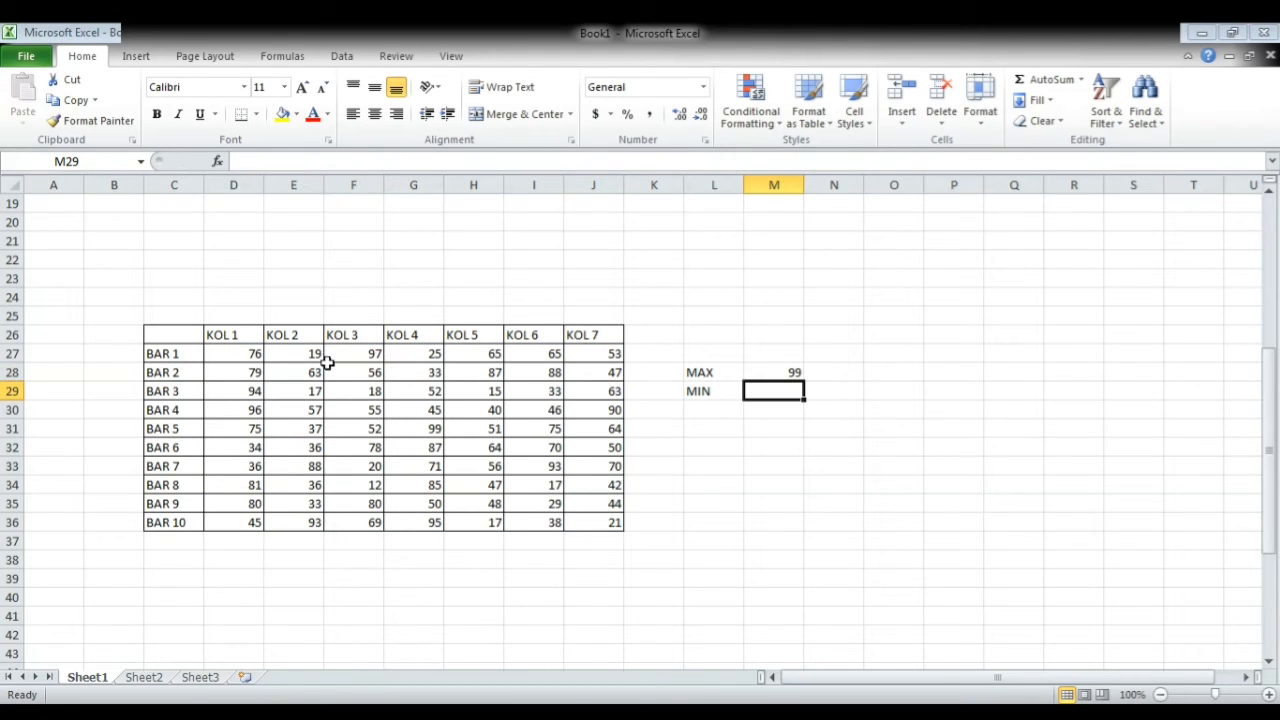
Step: Find the lowest value of the KOL 1 to KOL 7 table in cell M29 with =MIN(D27:J36)
text(=MIN)
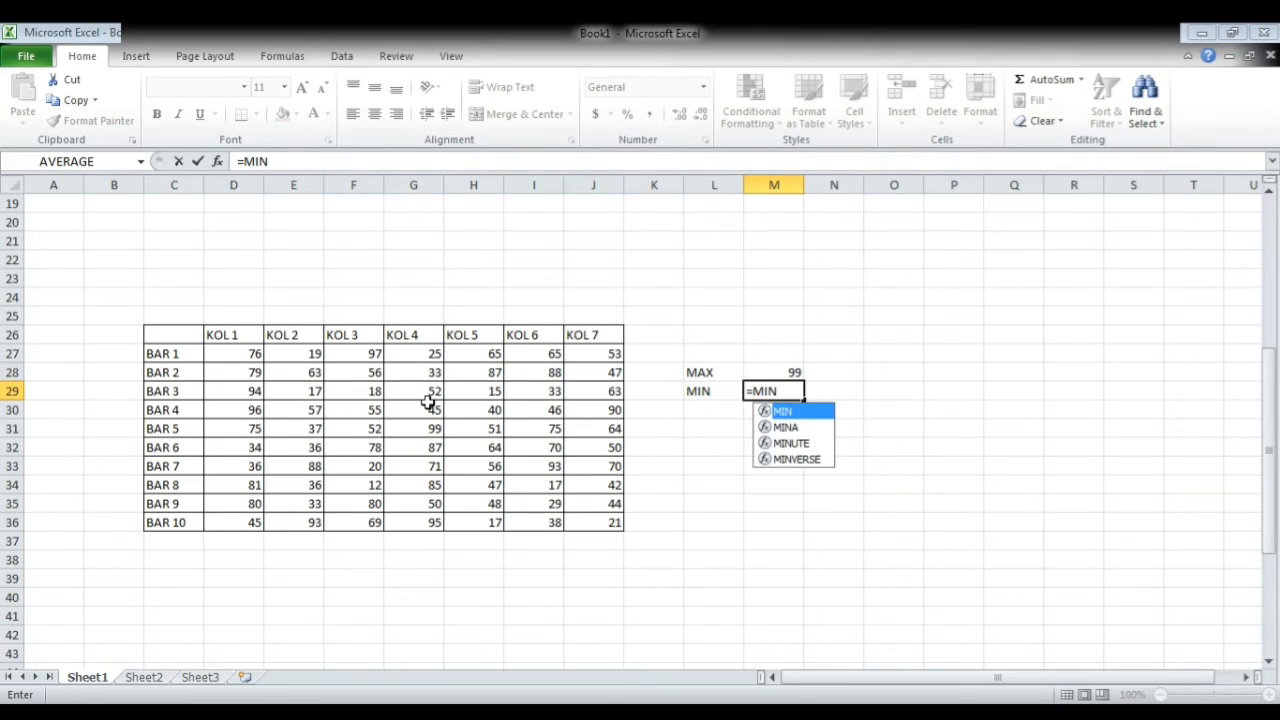
text(()
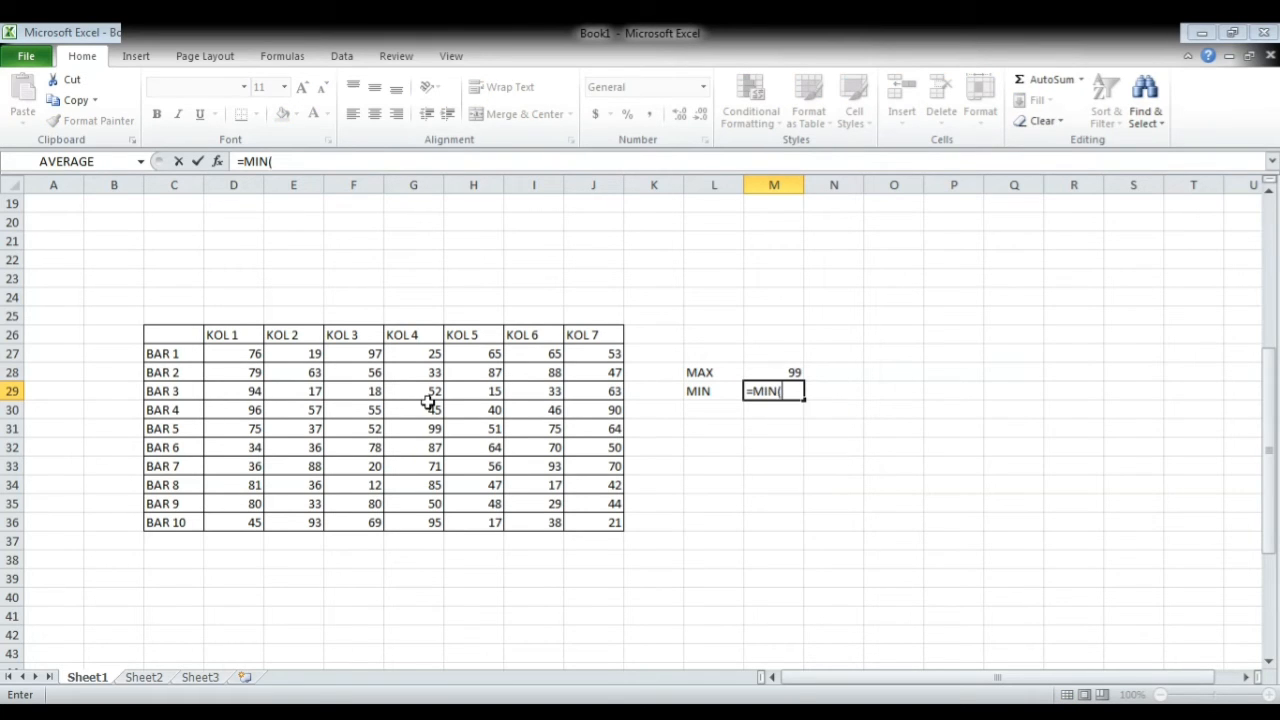
click(253, 353)
drag(253, 353, 590, 514)
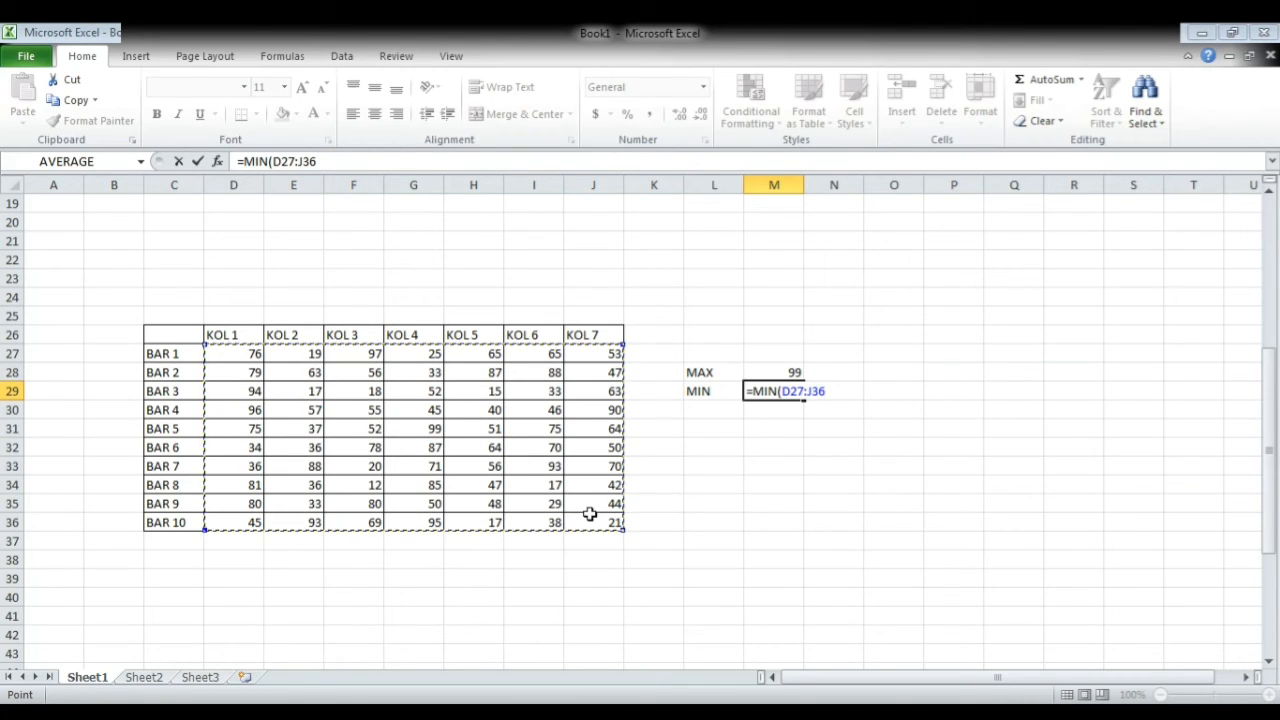
text())
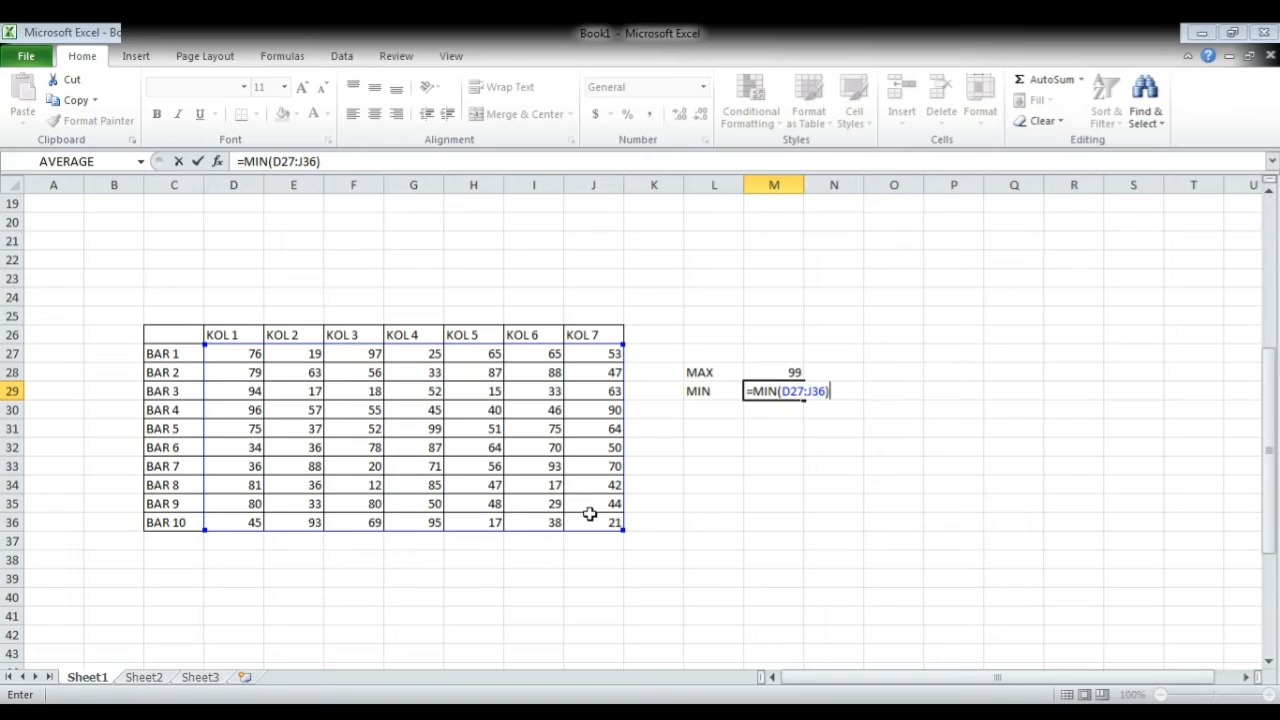
key(Return)
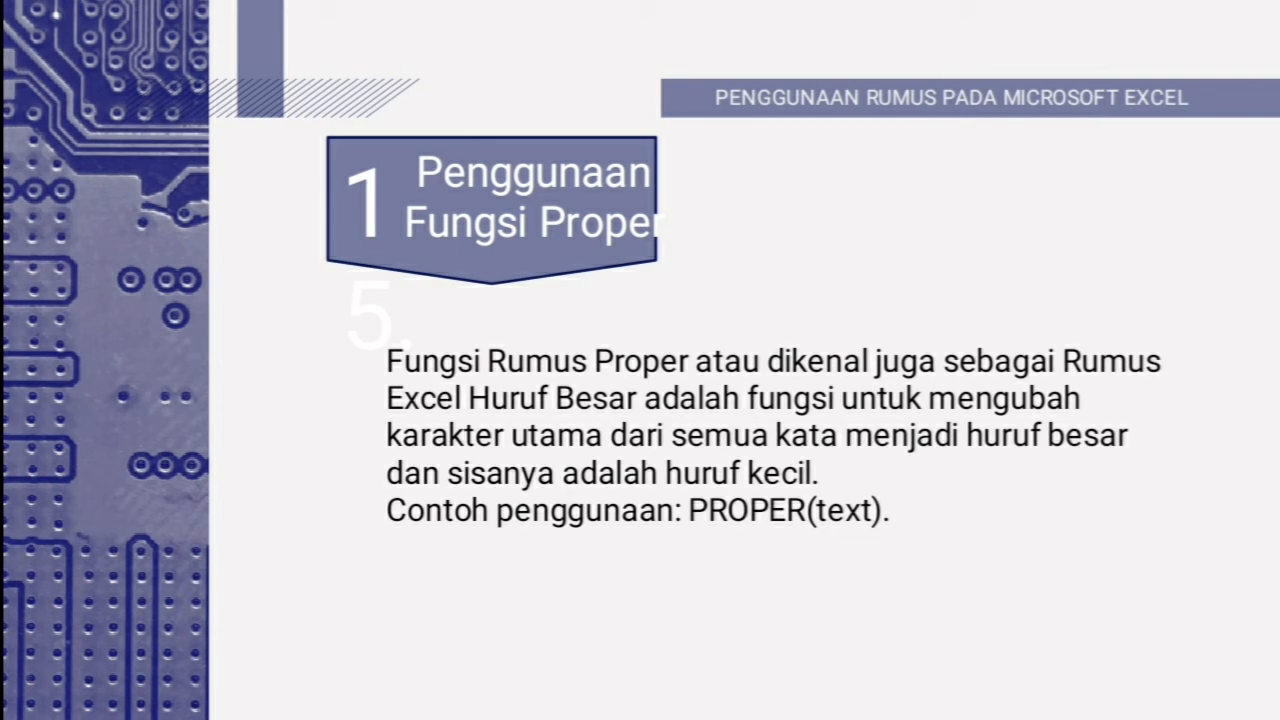
Step: Convert the first Contoh text on Sheet2 to lowercase in cell H7 with =LOWER(G7)
text(=LO)
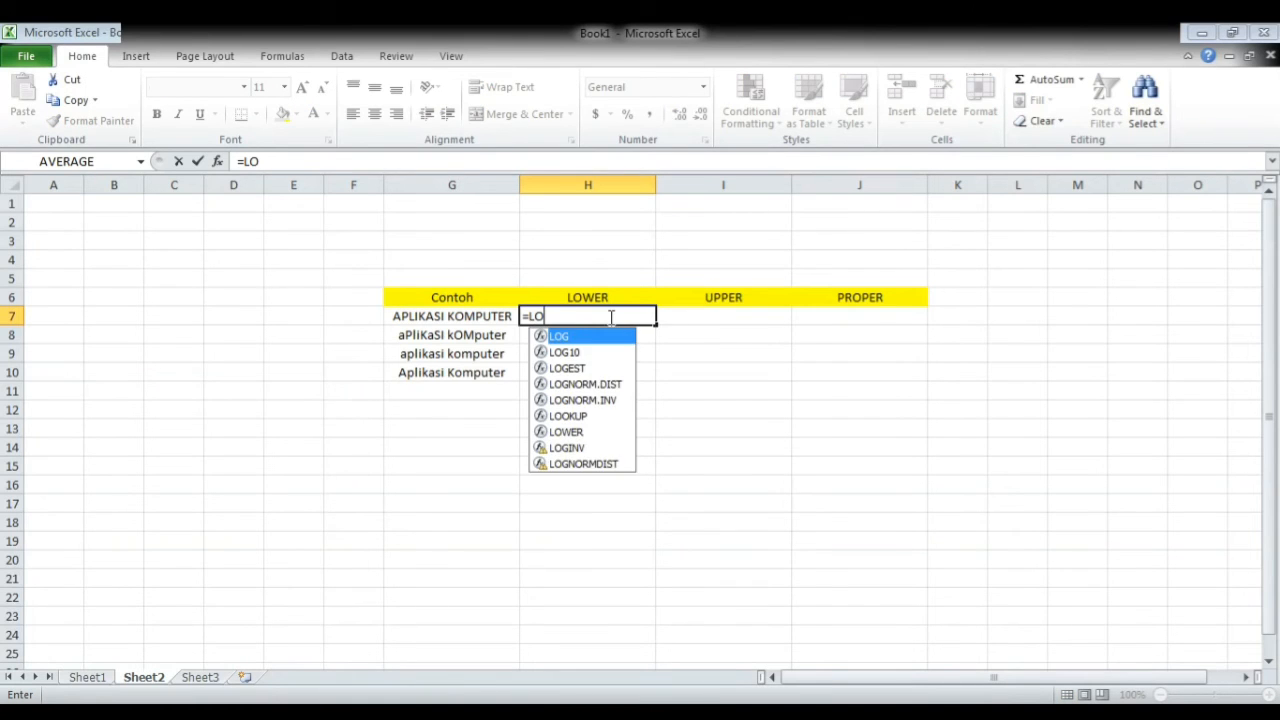
text(WER)
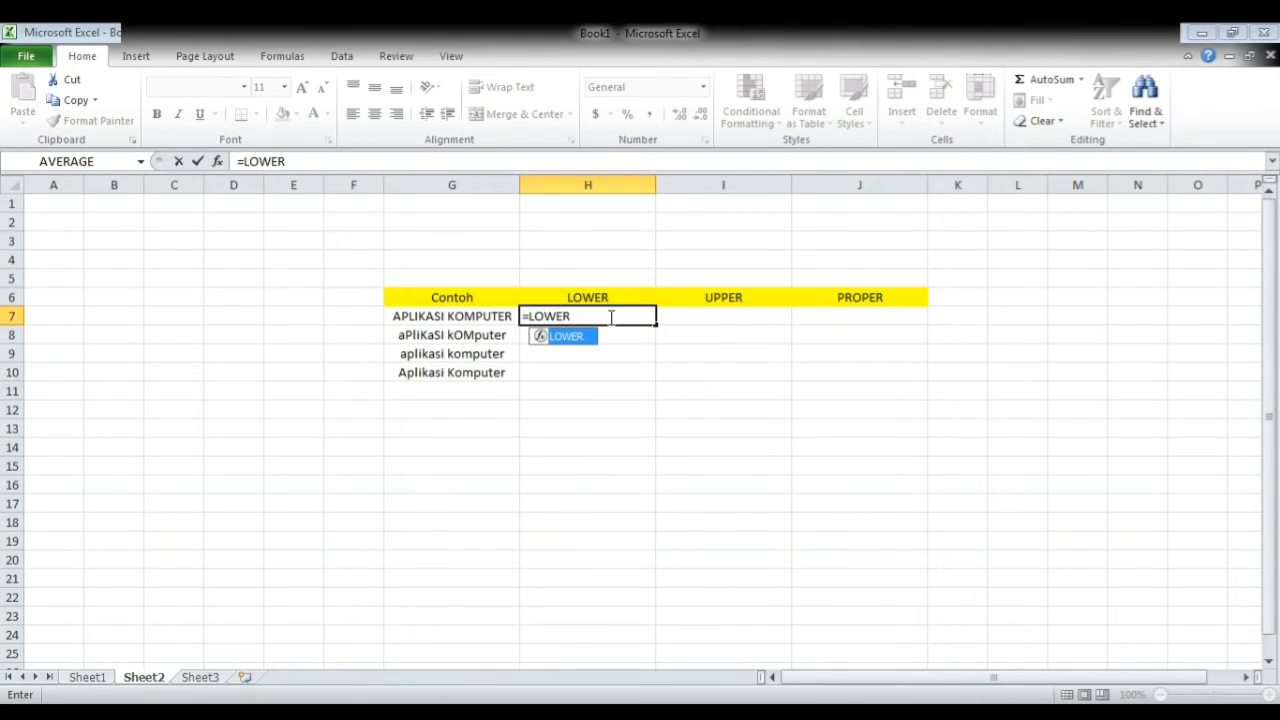
text((G)
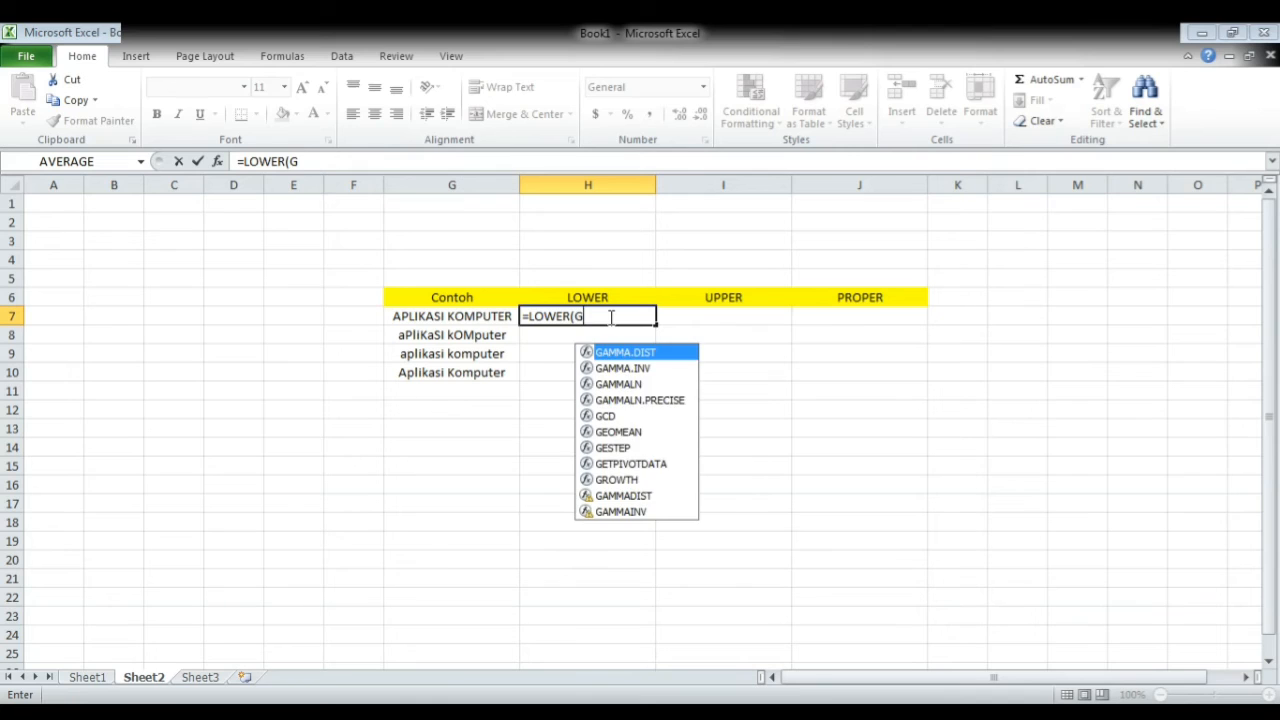
text(7))
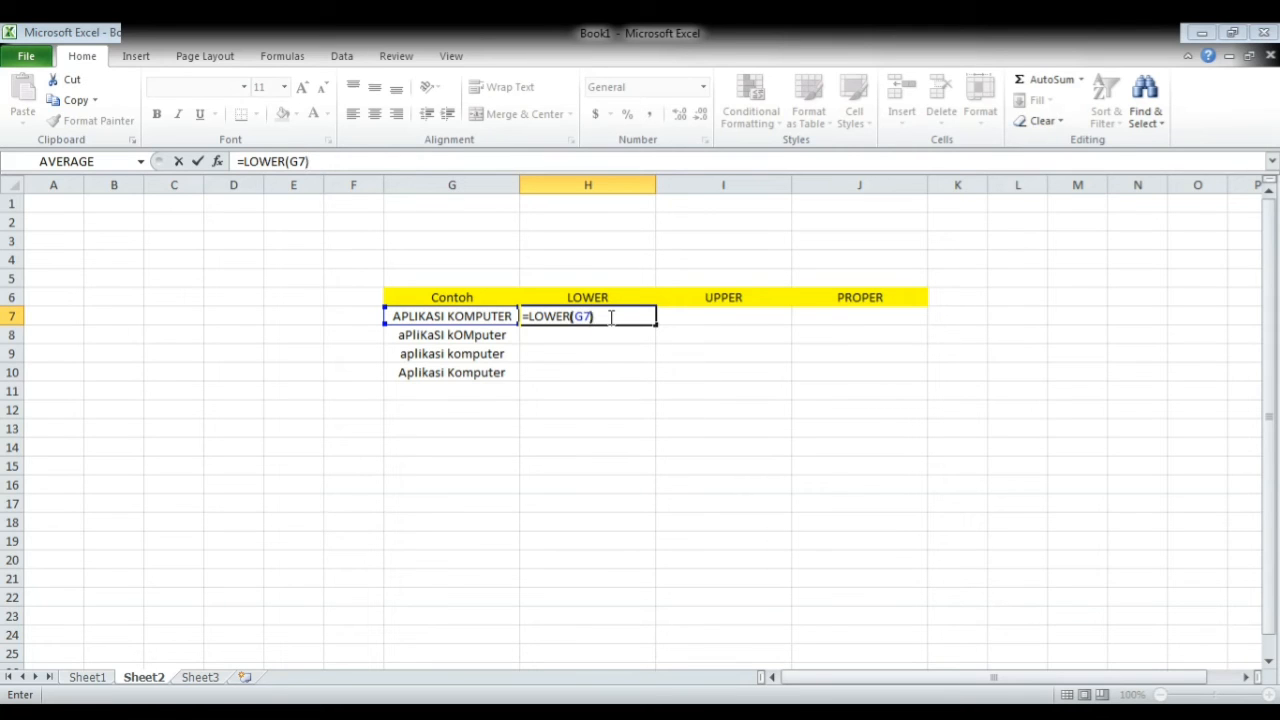
key(Return)
Step: Convert the second Contoh text to lowercase in cell H8 with =LOWER(G8)
text(=)
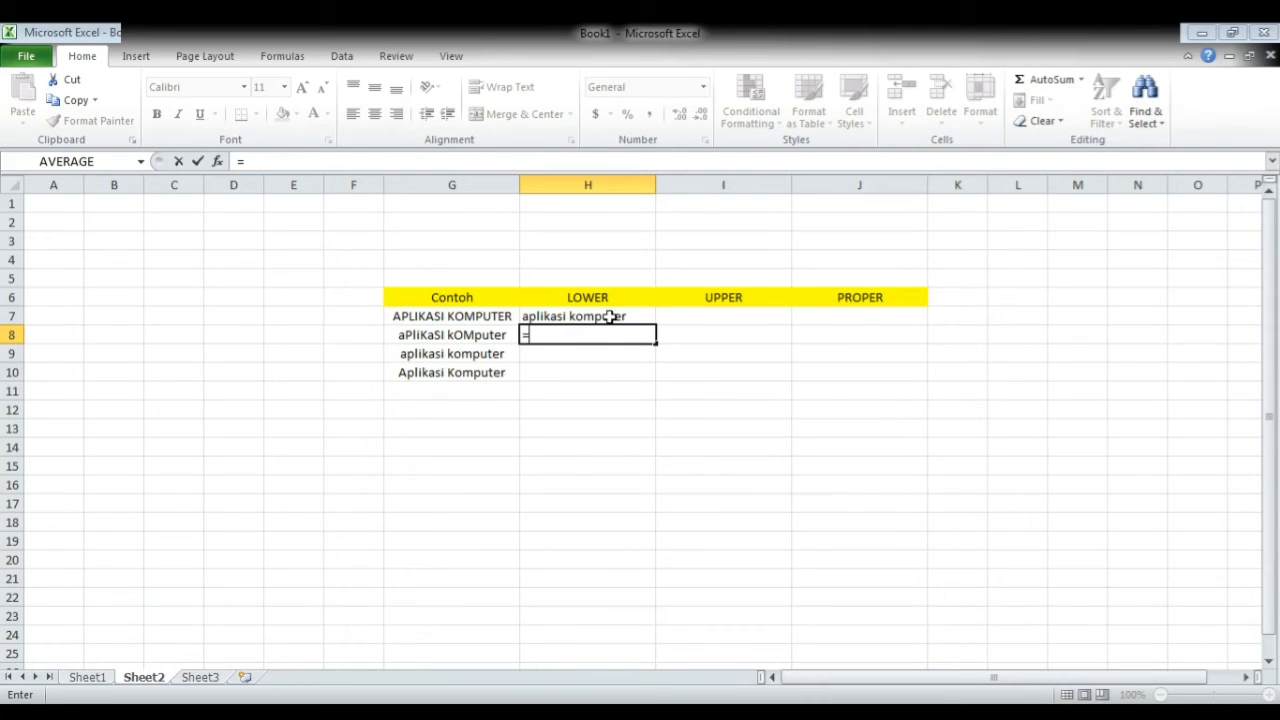
text(LOWER()
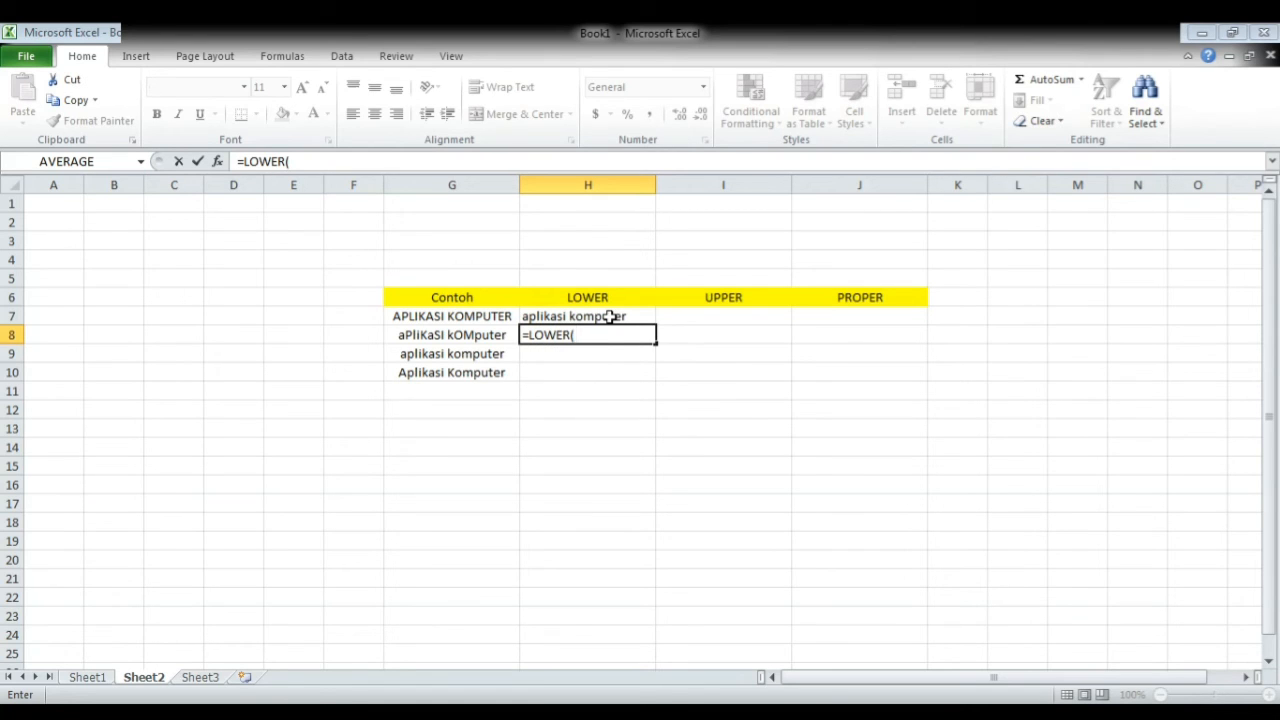
text(G)
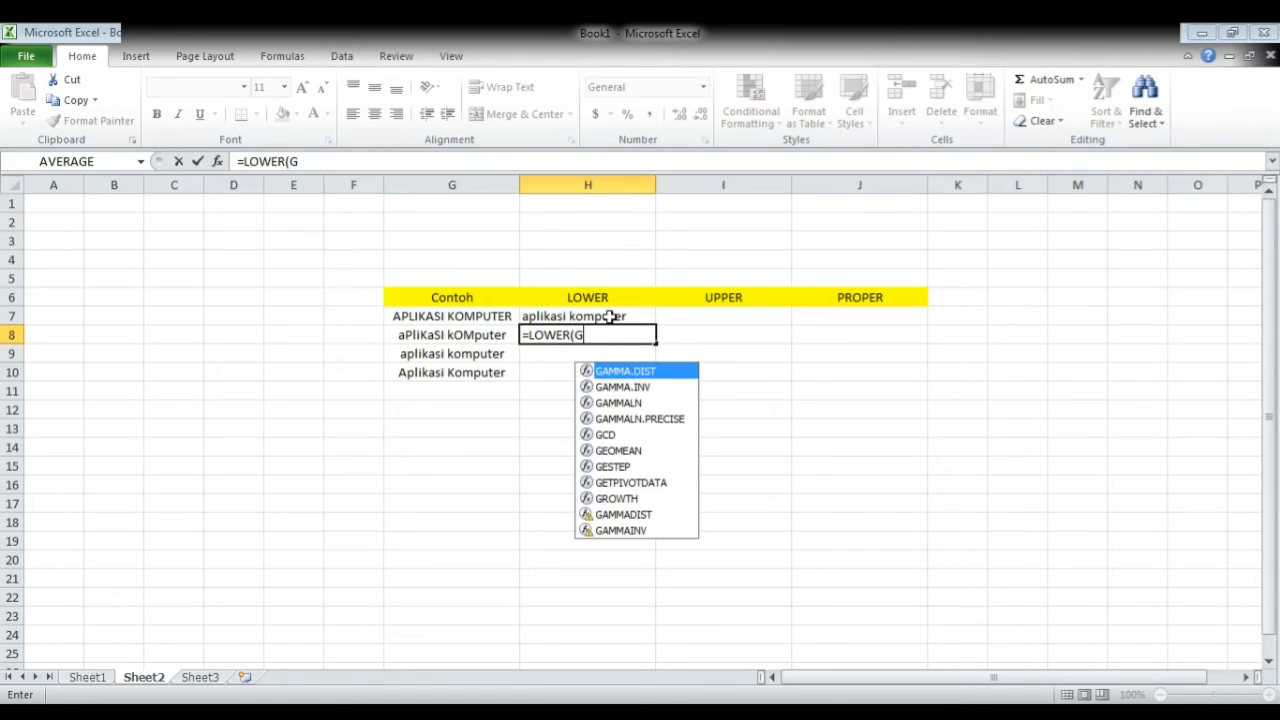
text(8))
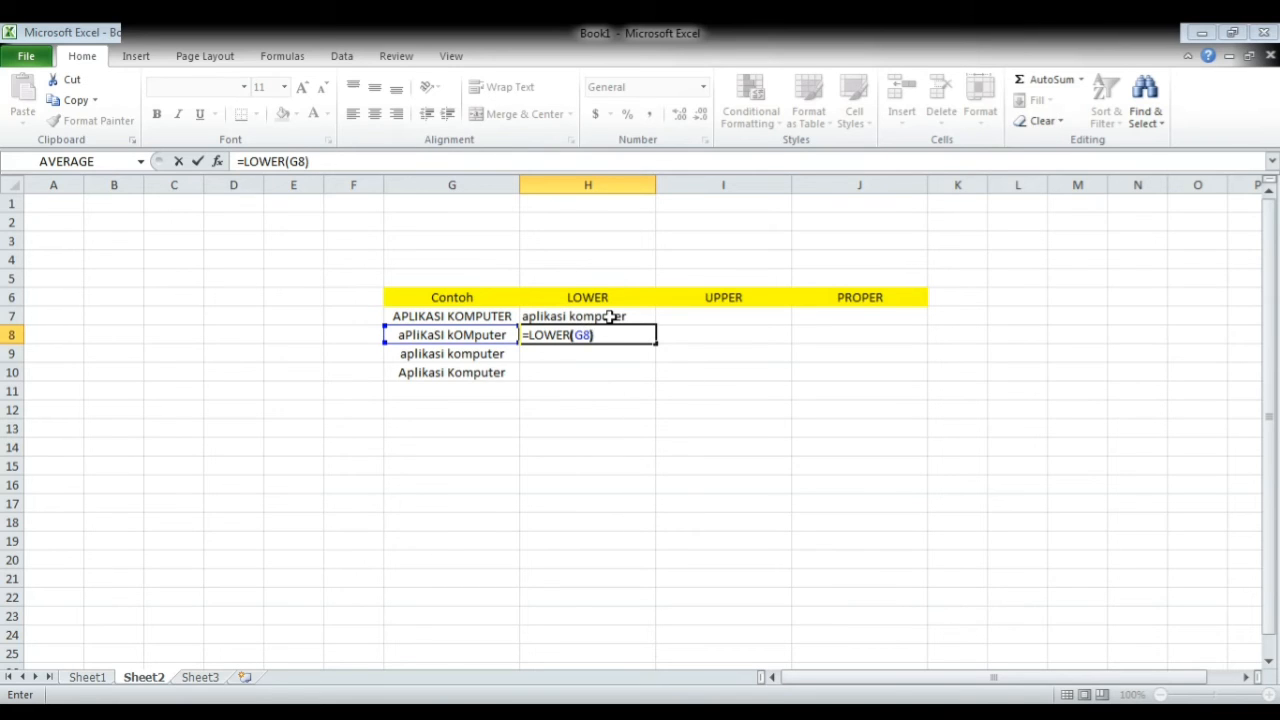
key(Return)
Step: Convert the third Contoh text to lowercase in cell H9 with =LOWER(G9)
text(=LOWER)
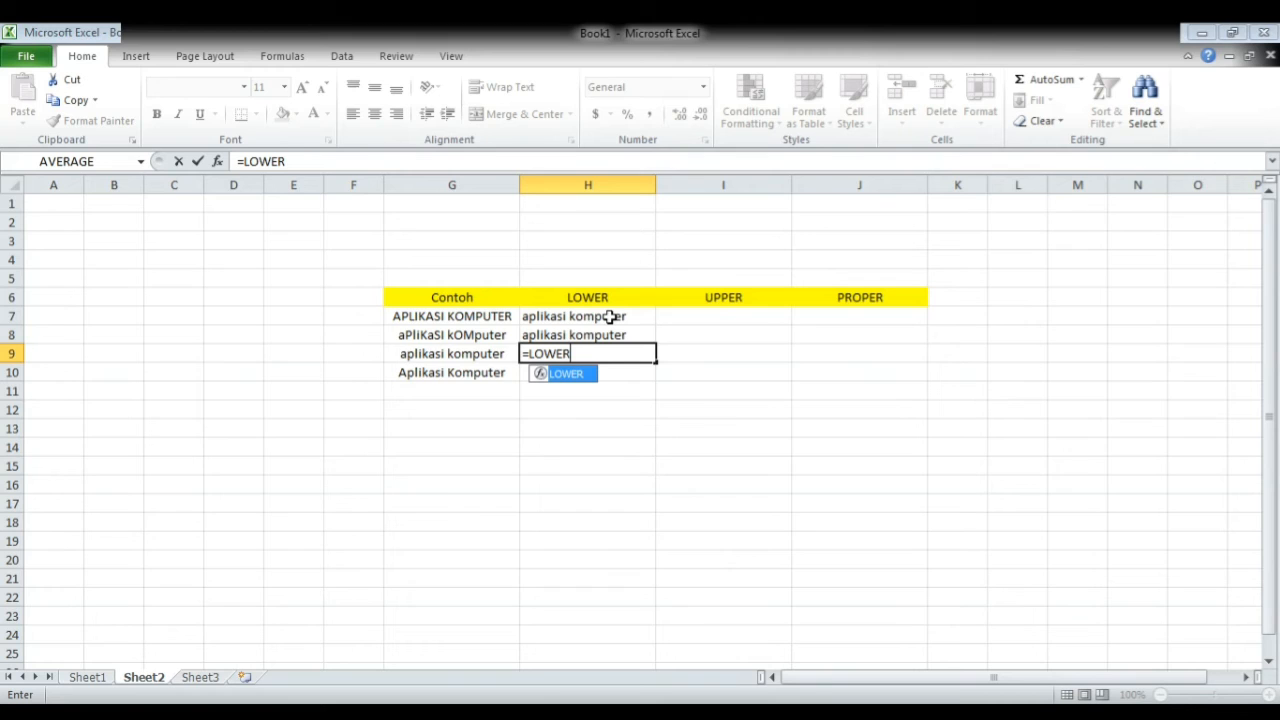
text(()
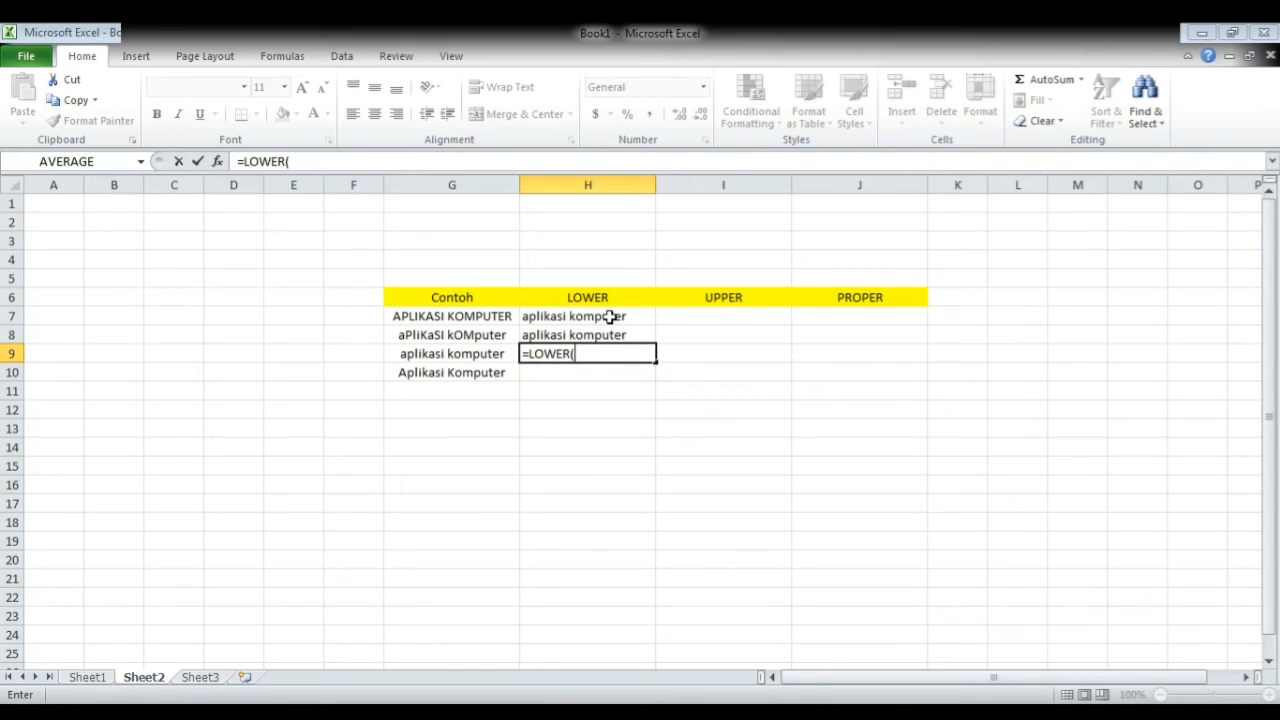
text(G9))
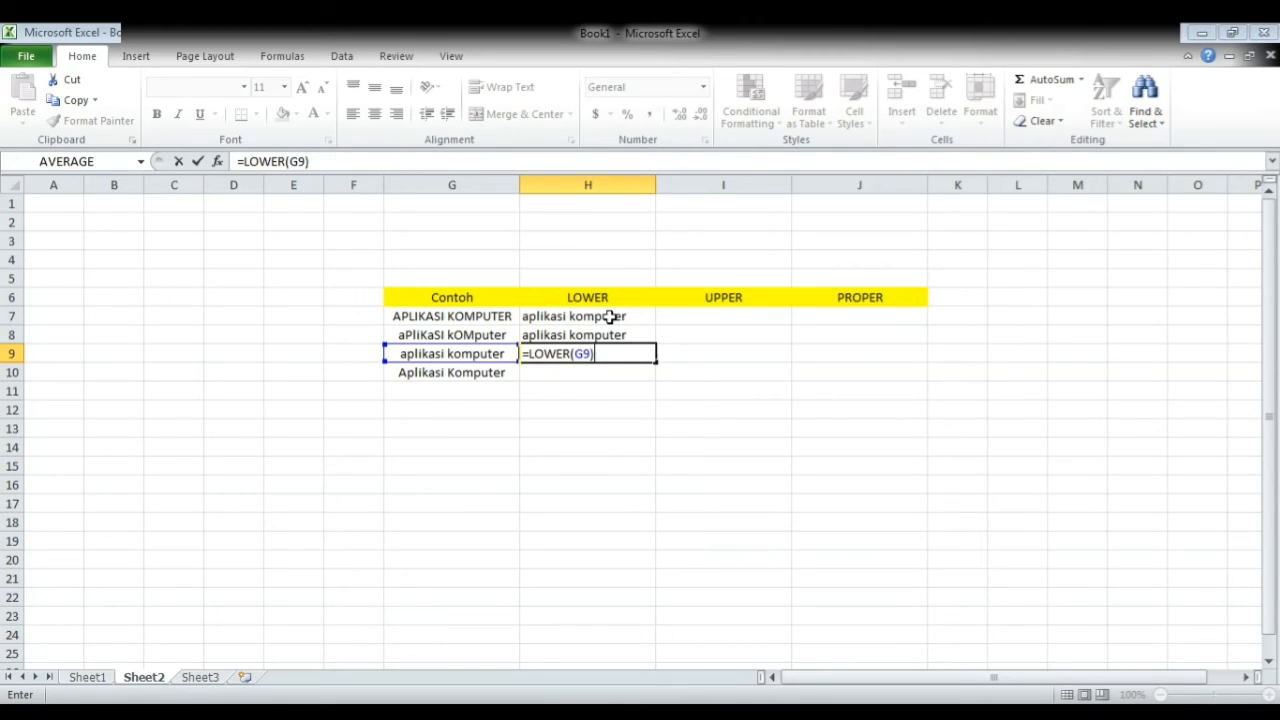
key(Return)
Step: Convert the fourth Contoh text to lowercase in cell H10 with =LOWER(G10)
text(=LOWER)
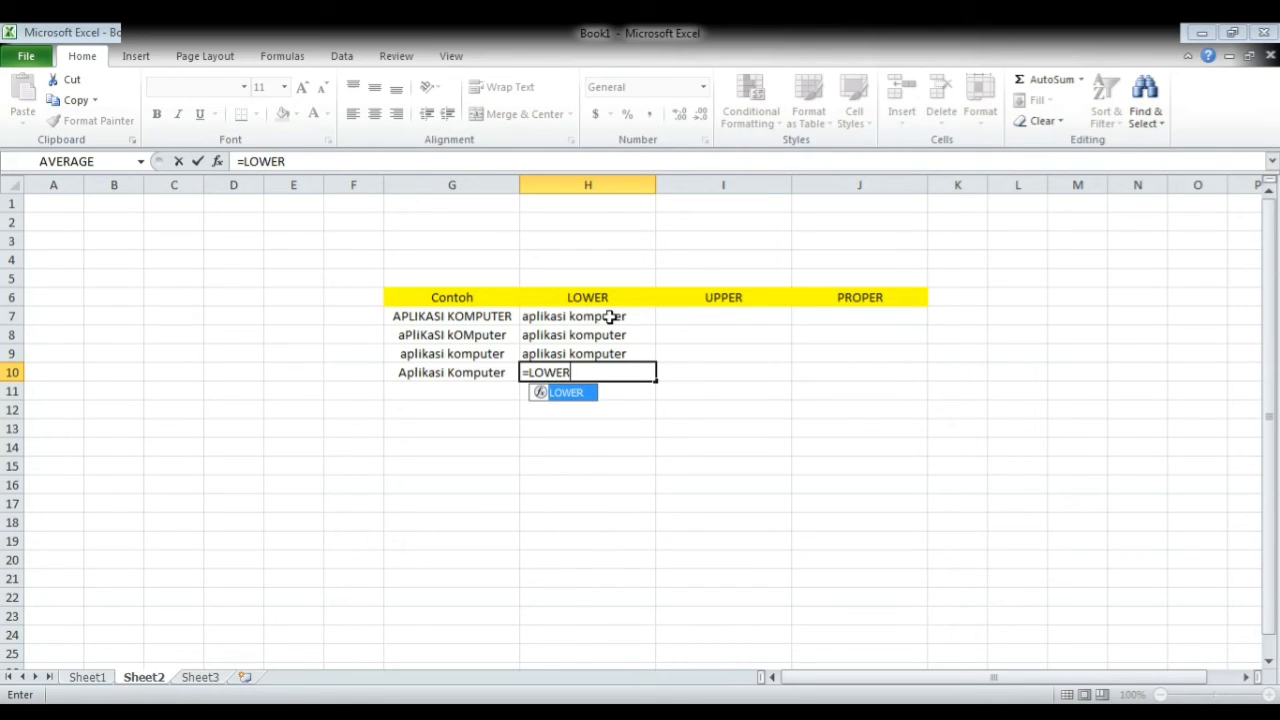
text(()
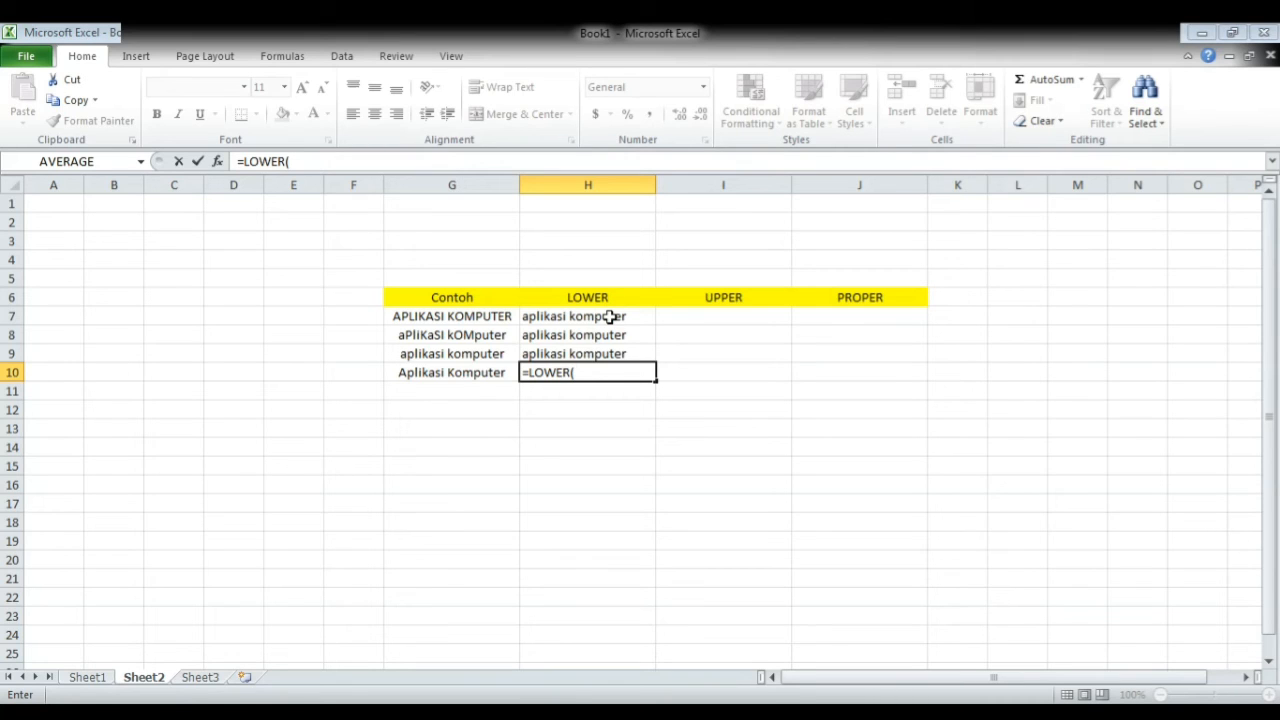
text(G)
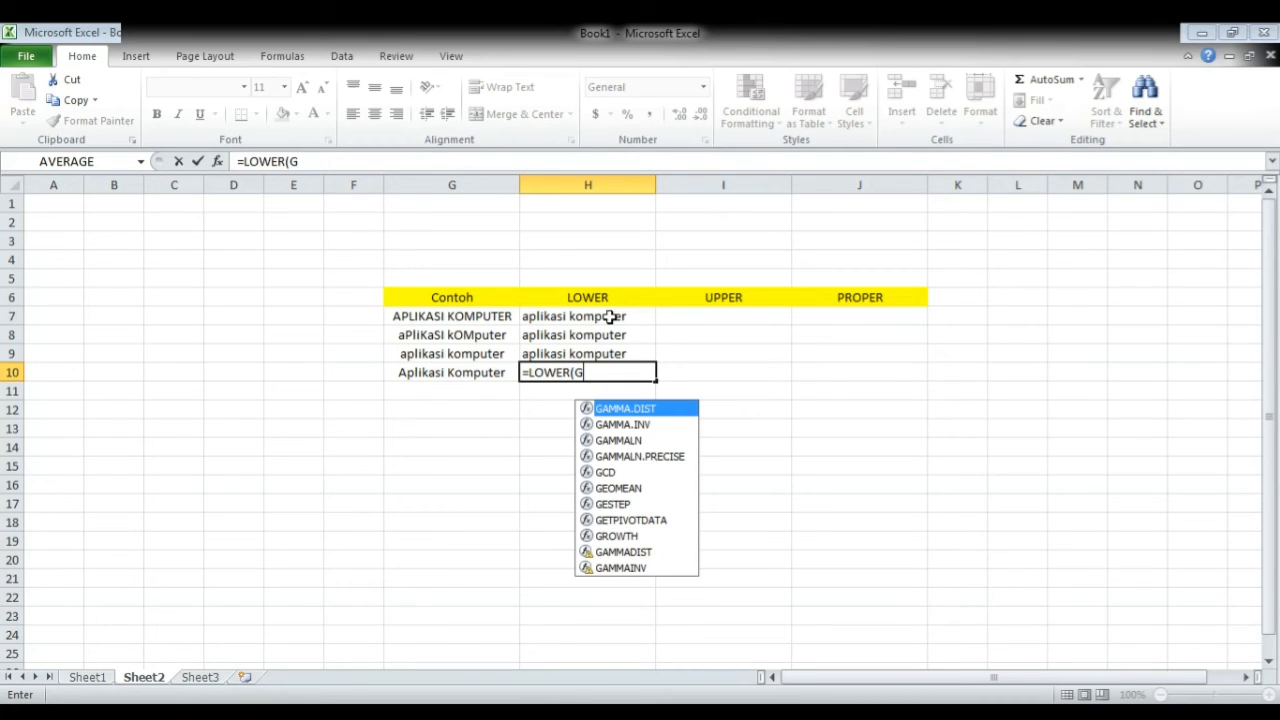
text(10)
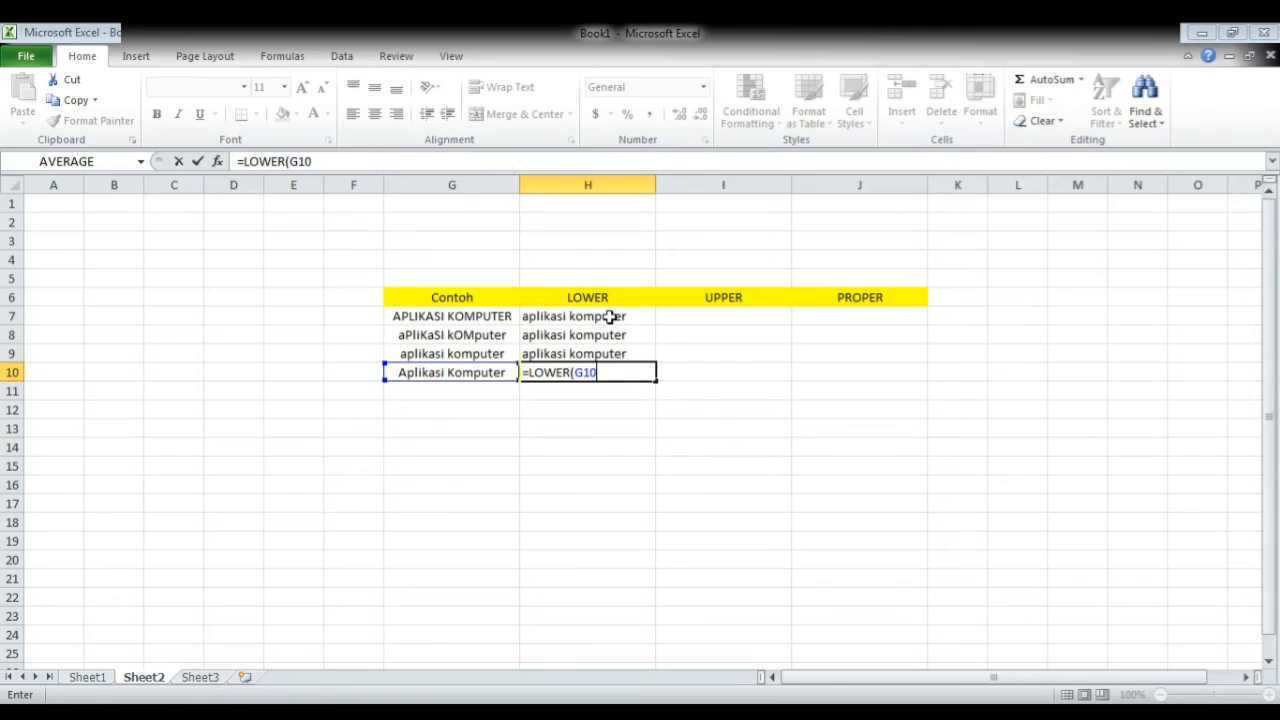
text())
key(Return)
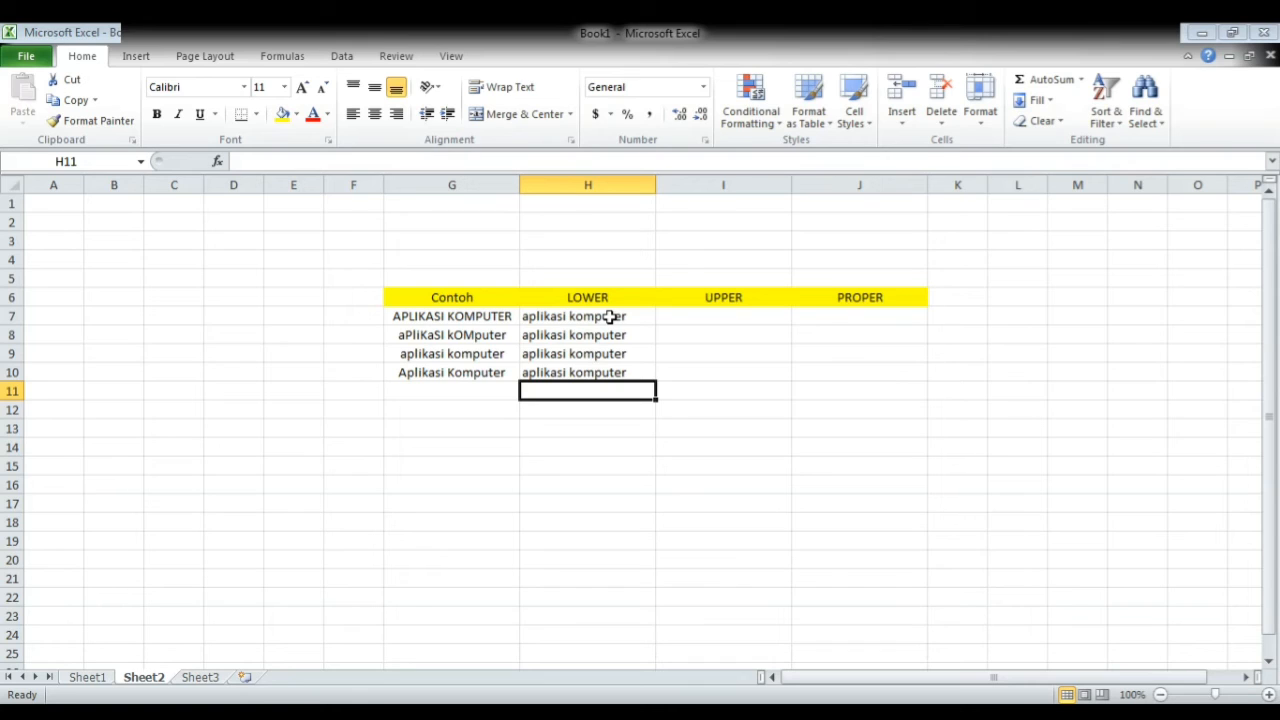
Step: Convert the first Contoh text to uppercase in cell I7 with =UPPER(G7)
click(676, 316)
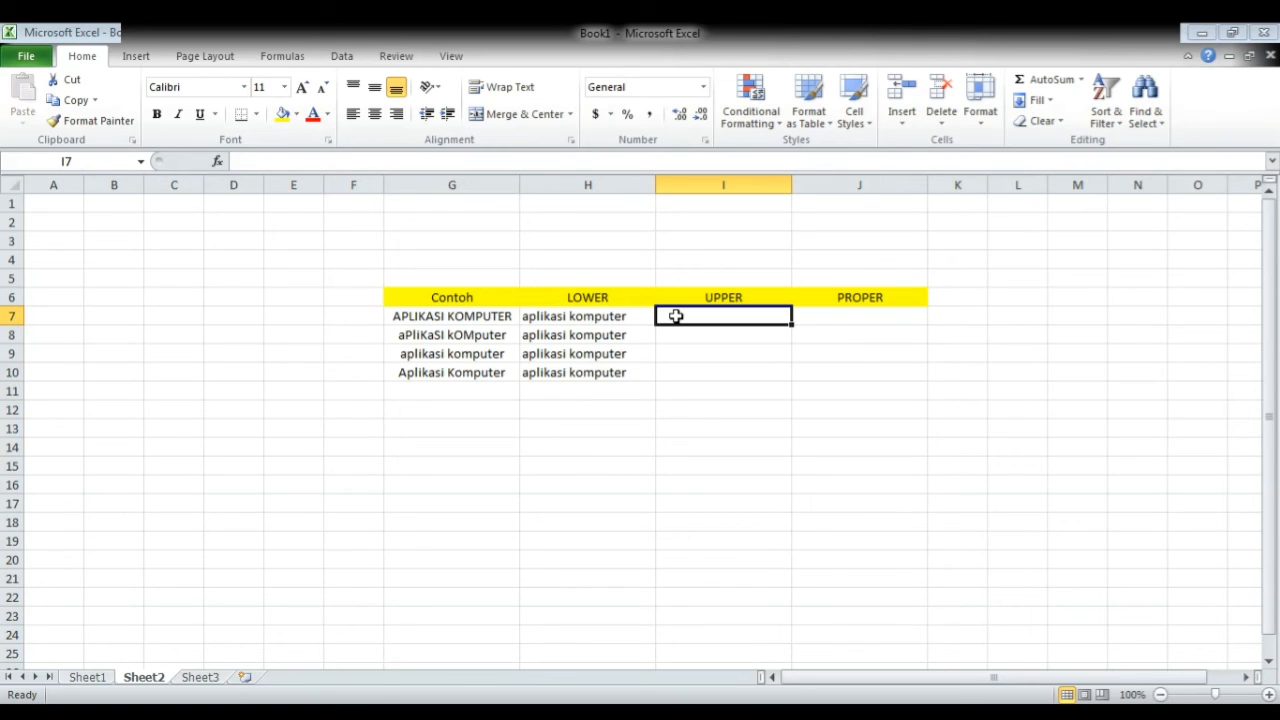
text(=)
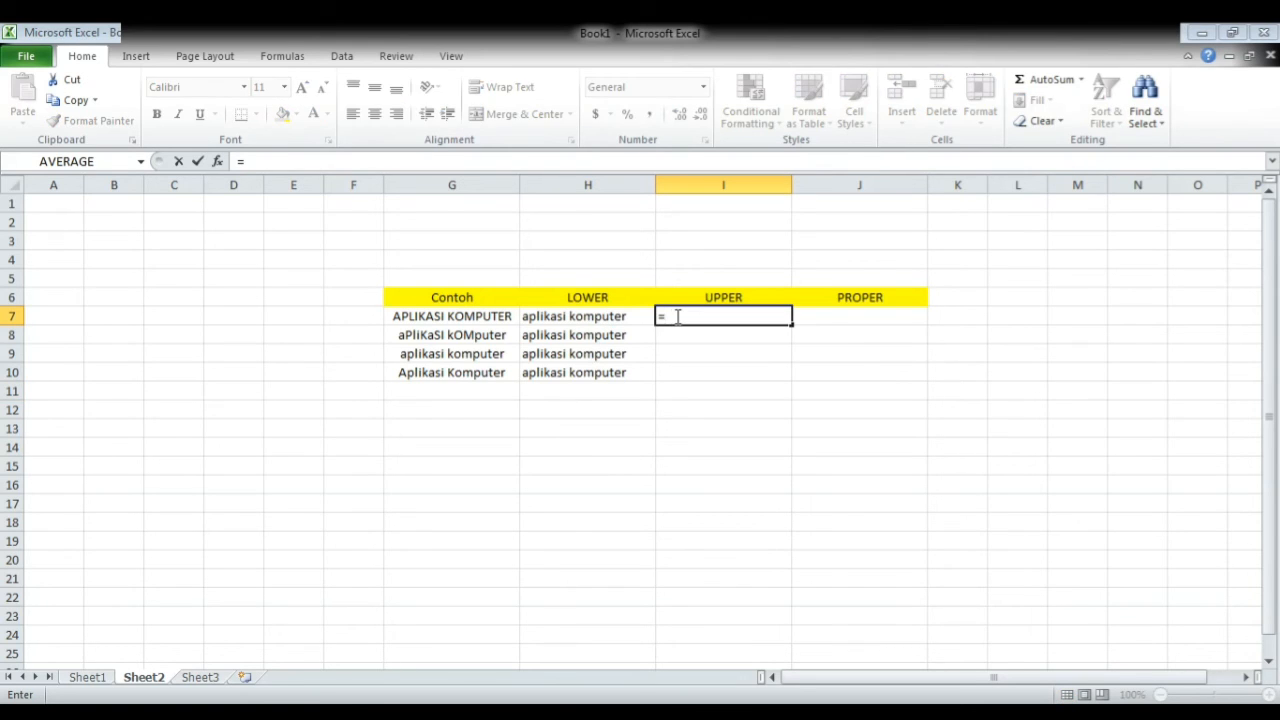
text(UPPER)
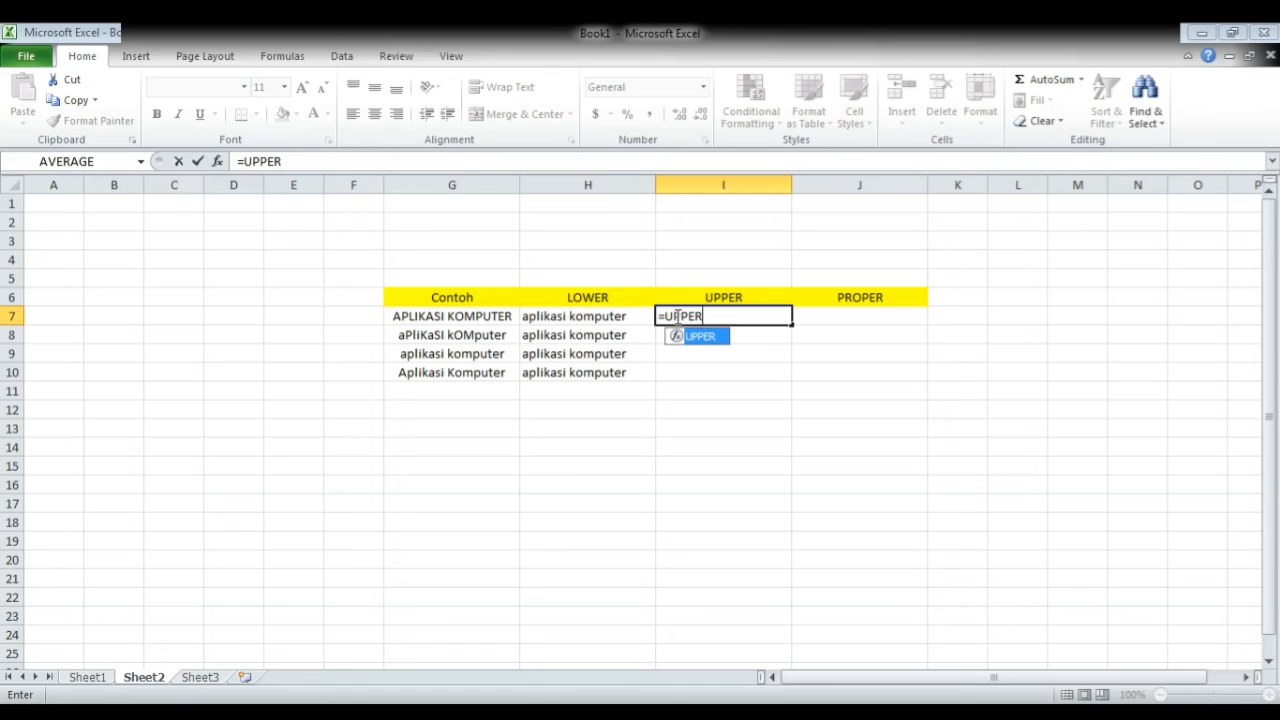
text((G)
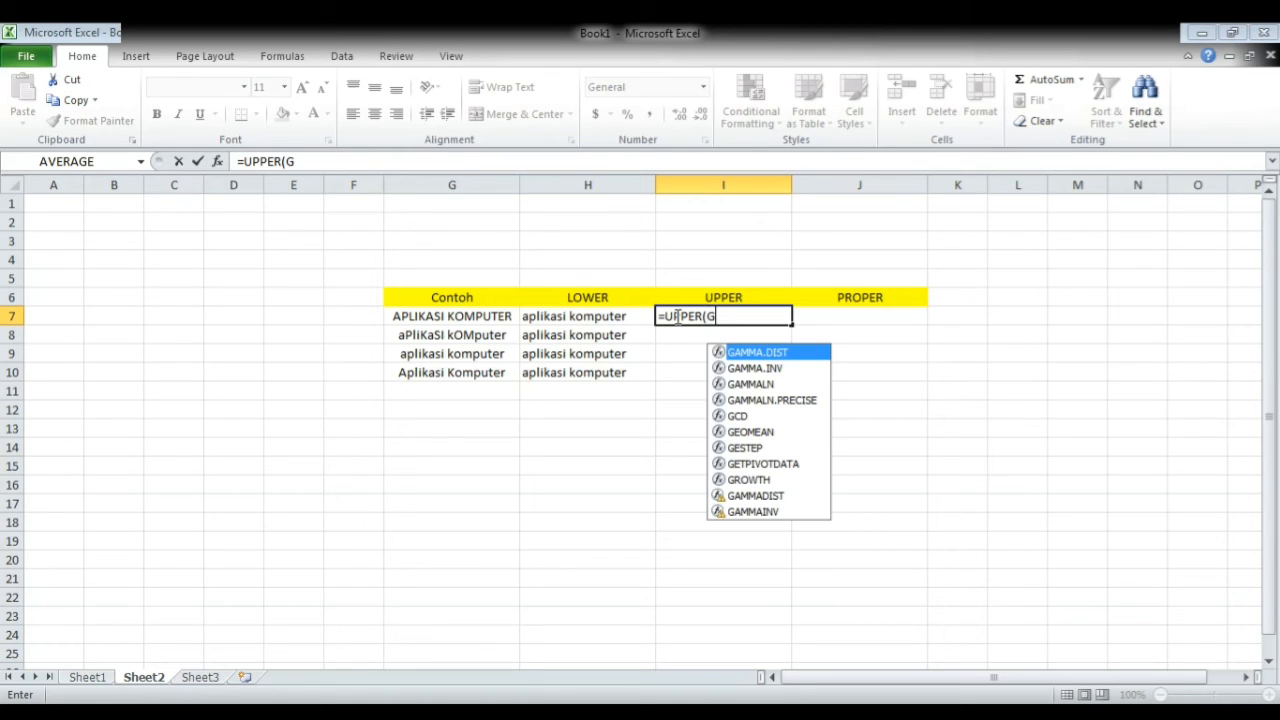
text(7)
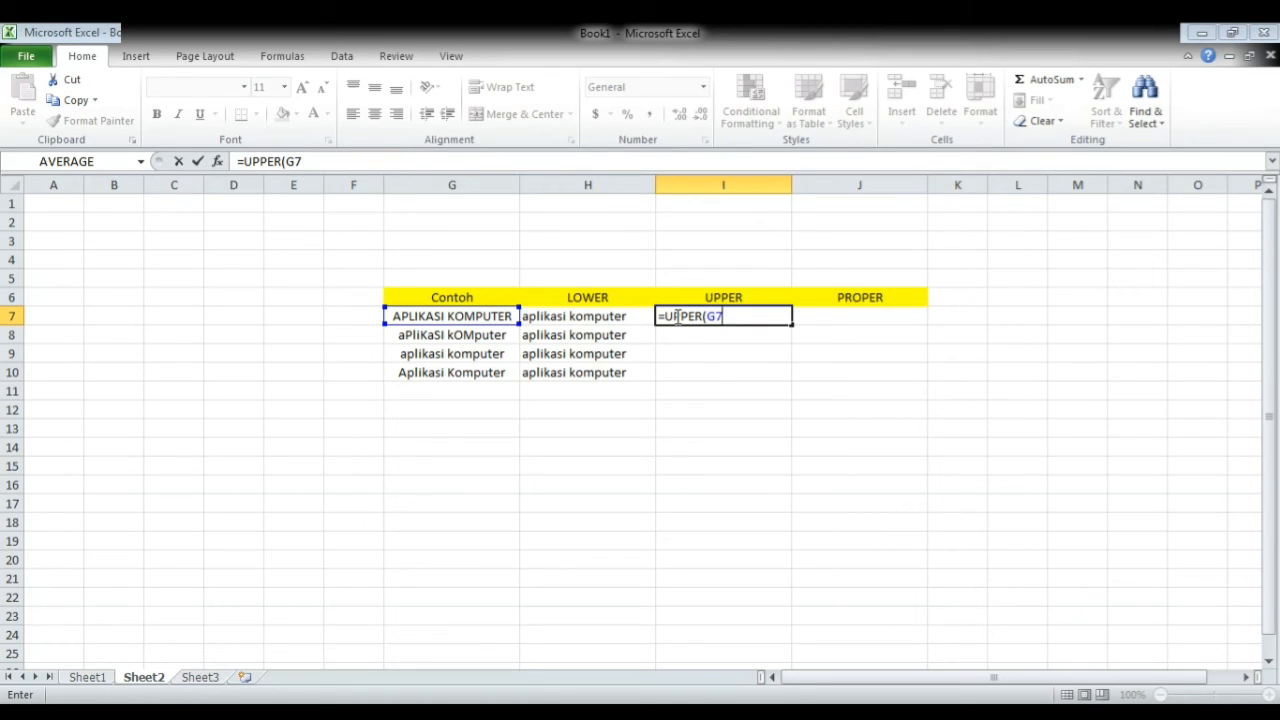
key(Return)
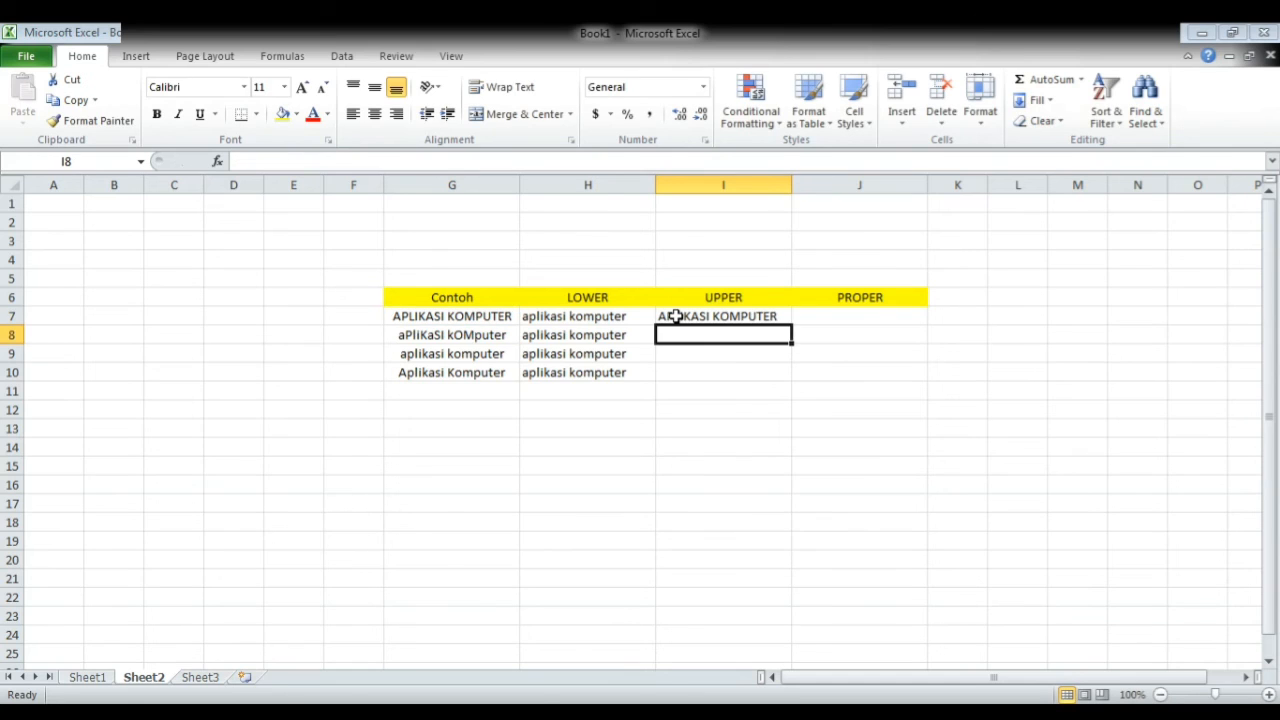
Step: Convert the second Contoh text to uppercase in cell I8 with =UPPER(G8)
text(=UP)
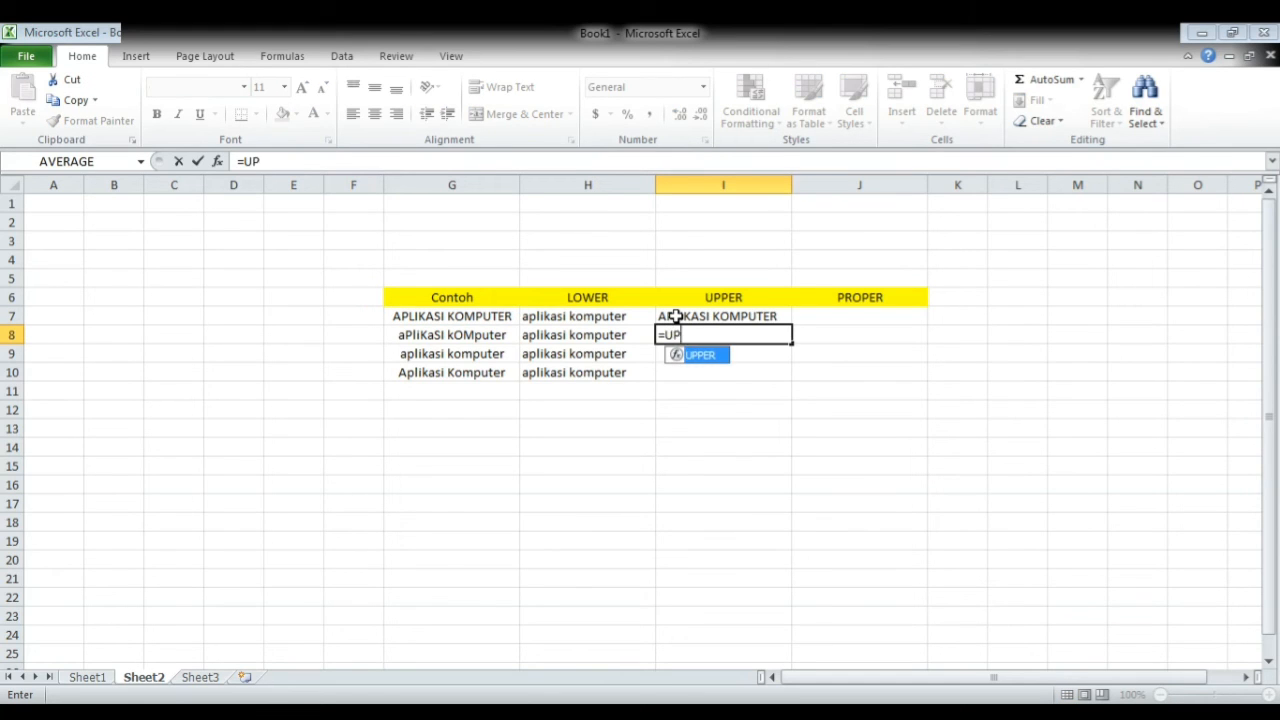
text(PER(G)
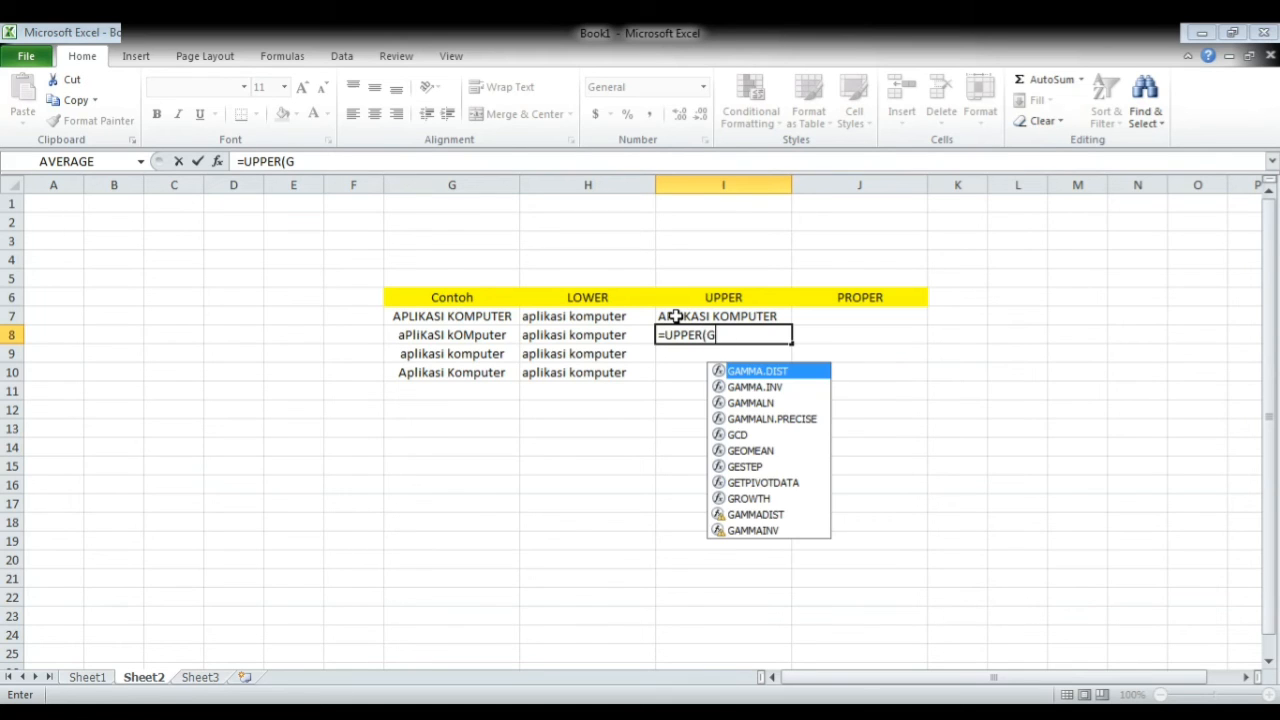
text(8)
key(Return)
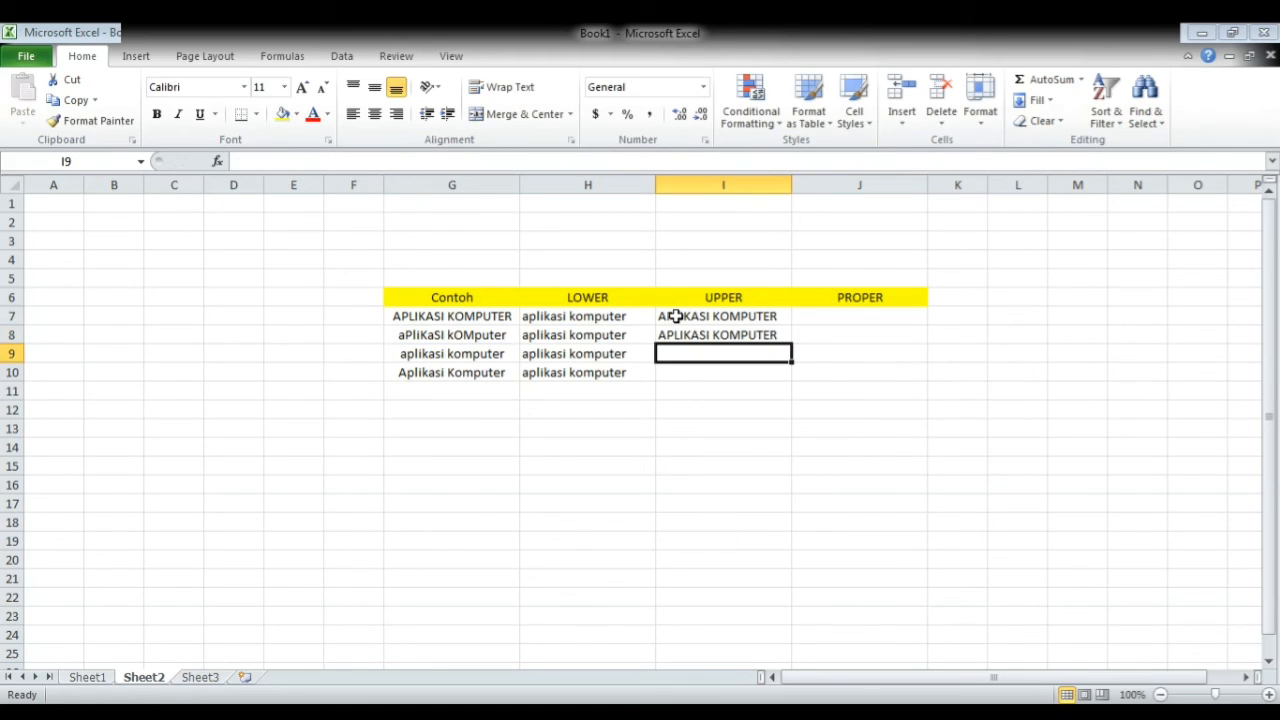
text(=U)
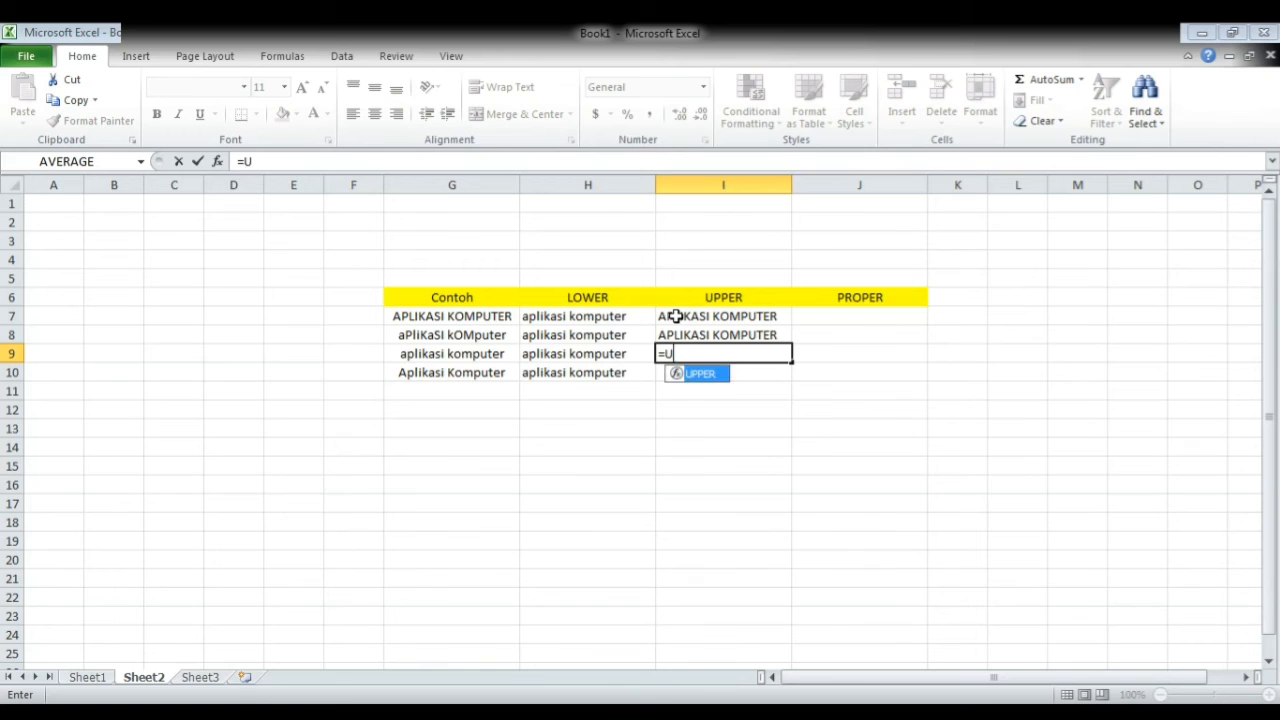
text(PPER)
key(Return)
key(Return)
key(Return)
key(Return)
key(Up)
key(Up)
key(Up)
key(Up)
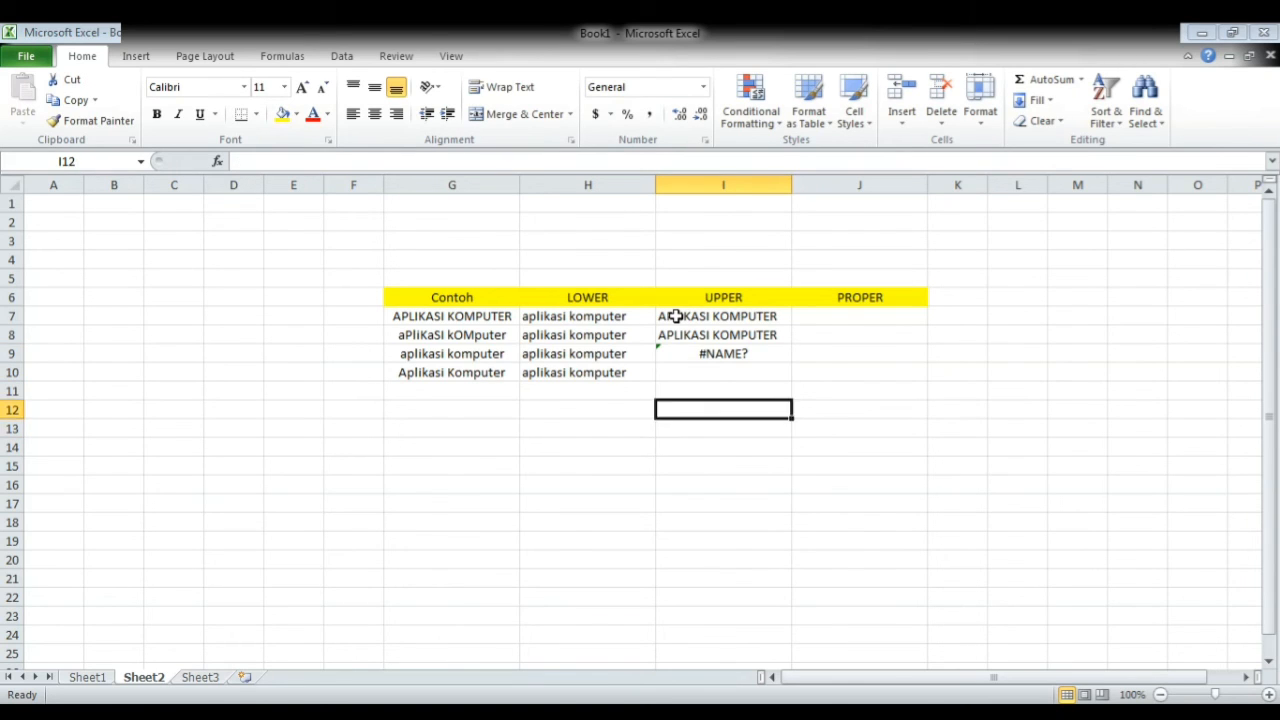
key(BackSpace)
Step: Convert the third Contoh text to uppercase in cell I9 with =UPPER(G9)
text(=)
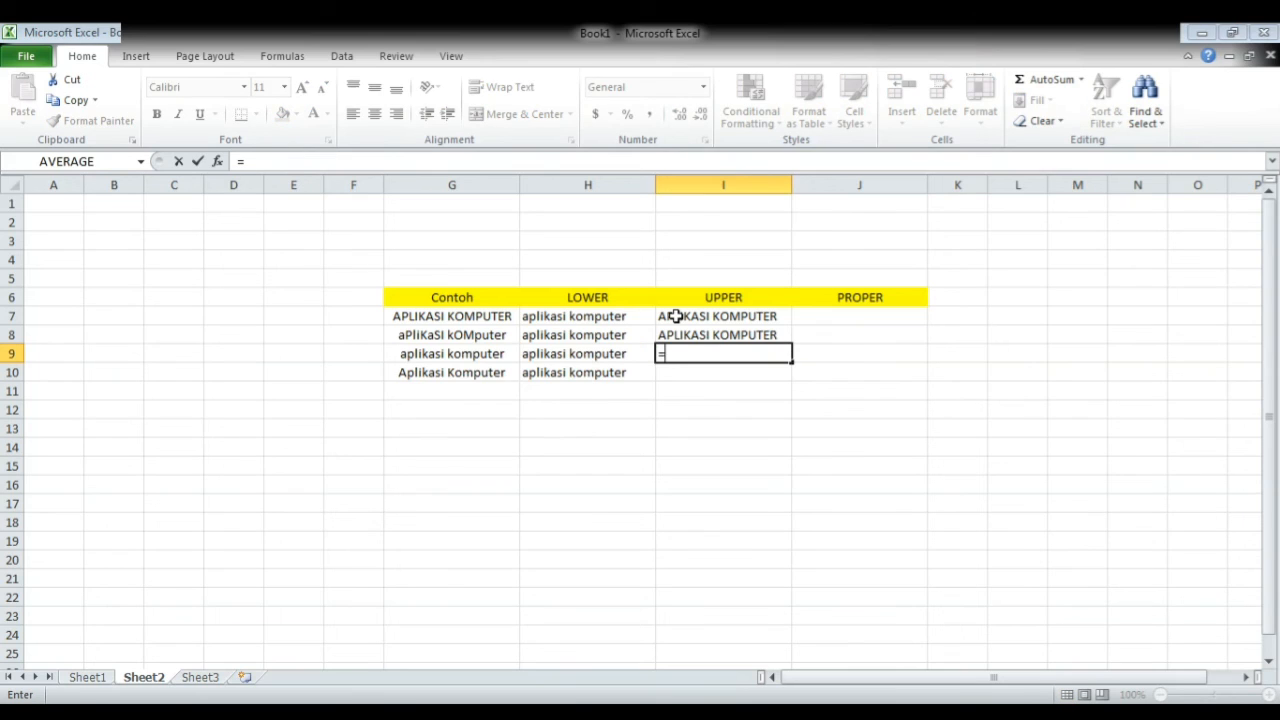
text(U)
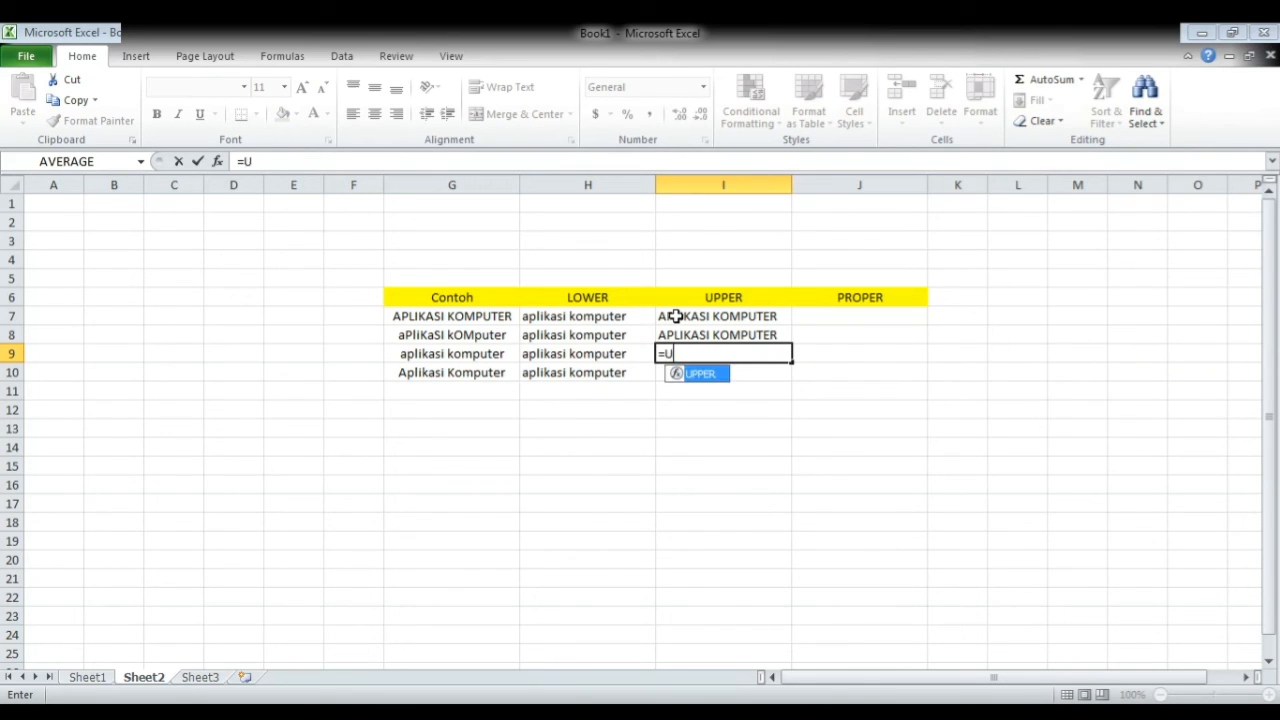
text(PPER()
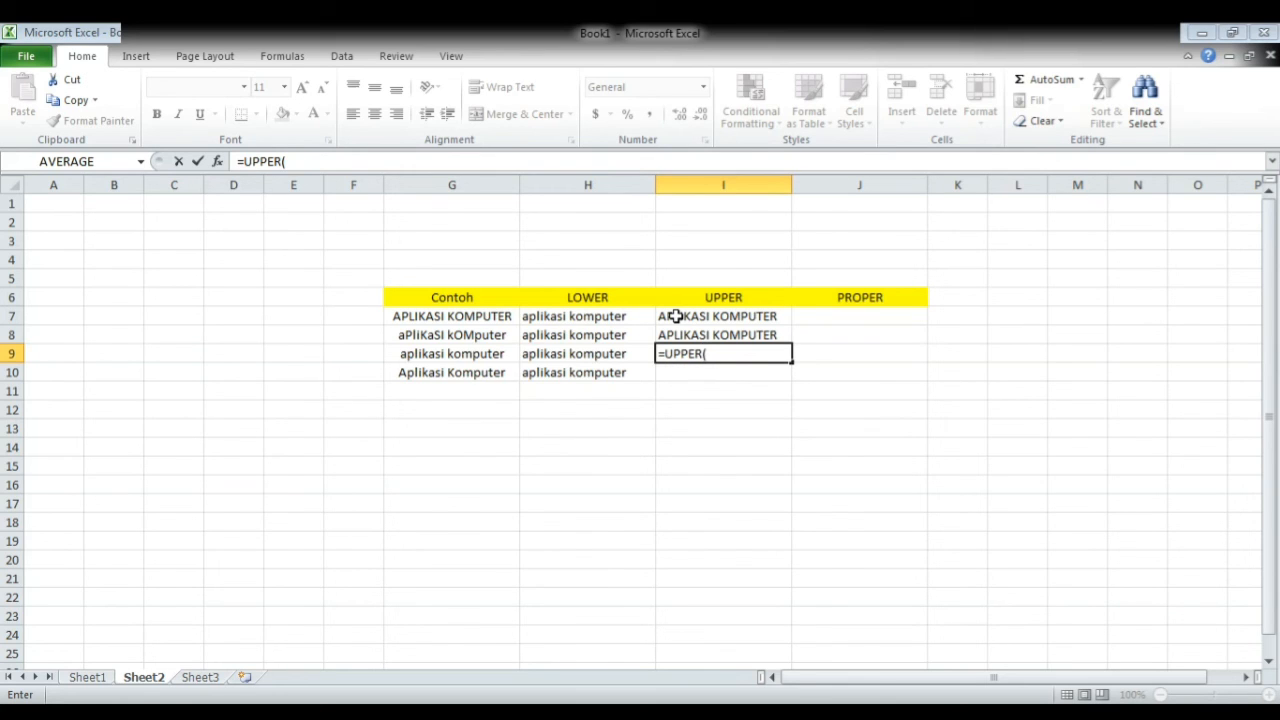
text(G)
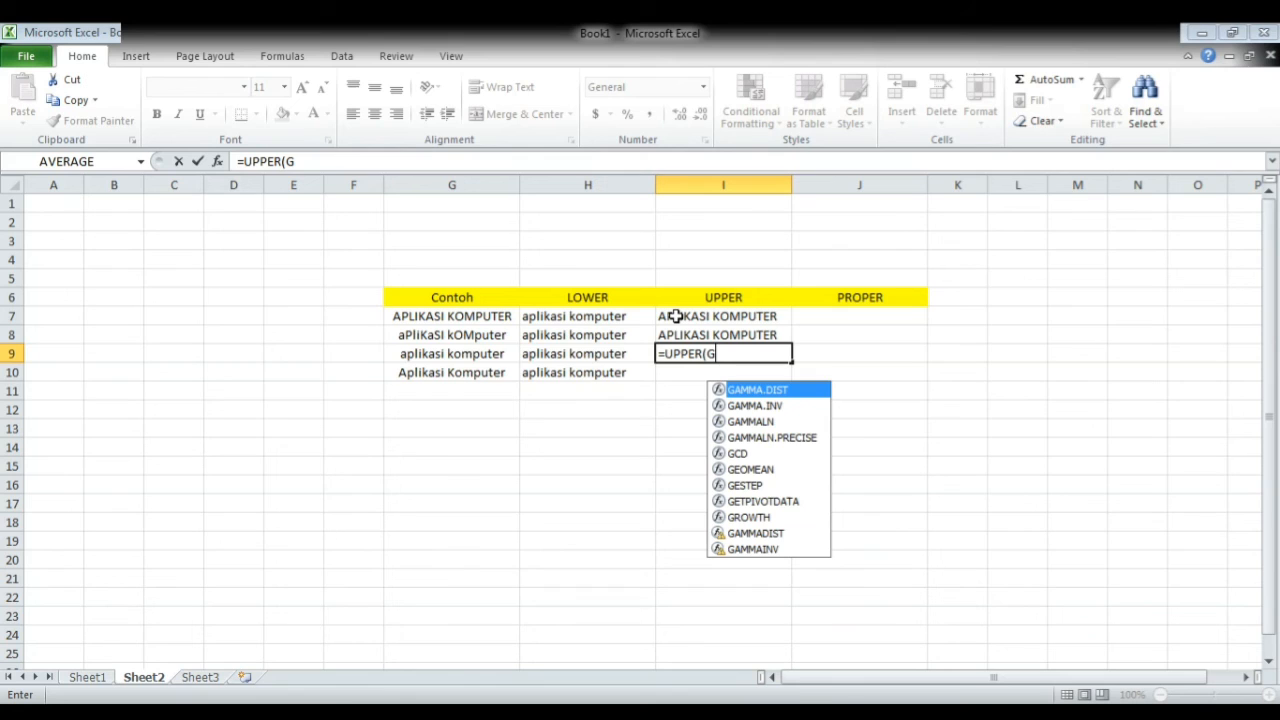
text(9)
key(Return)
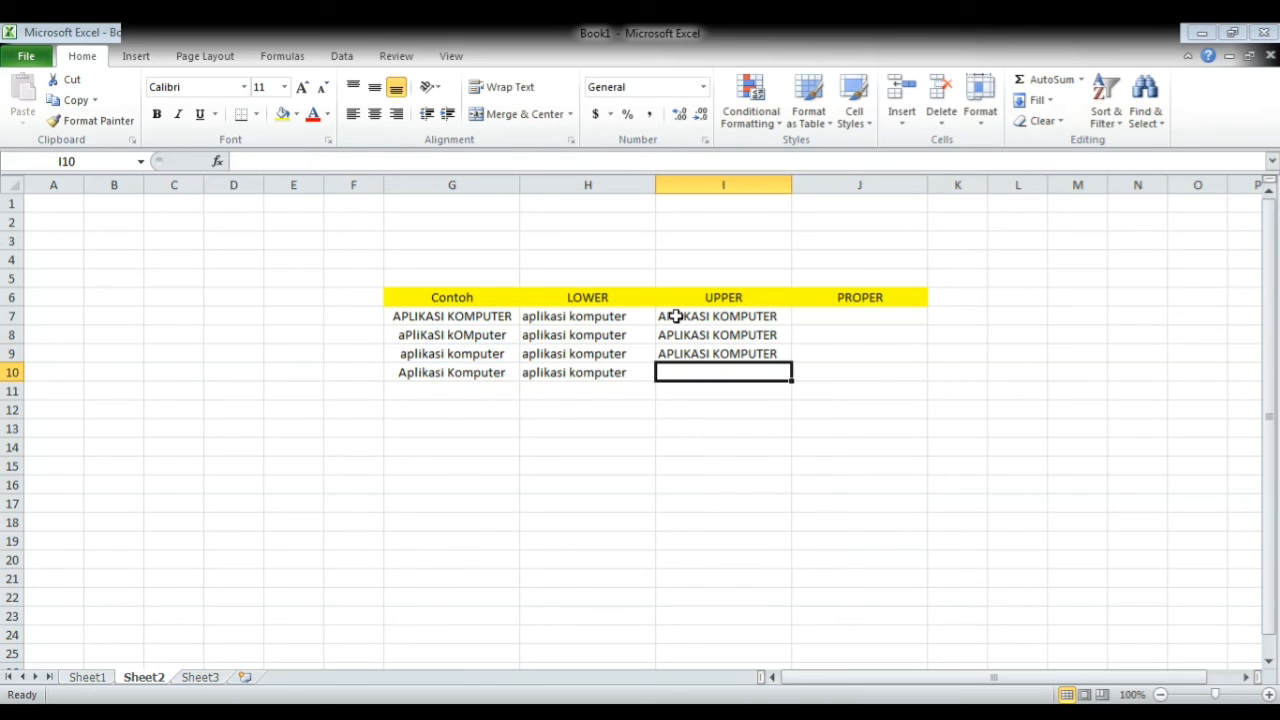
Step: Convert the fourth Contoh text to uppercase in cell I10 with =UPPER(G10)
text(=U)
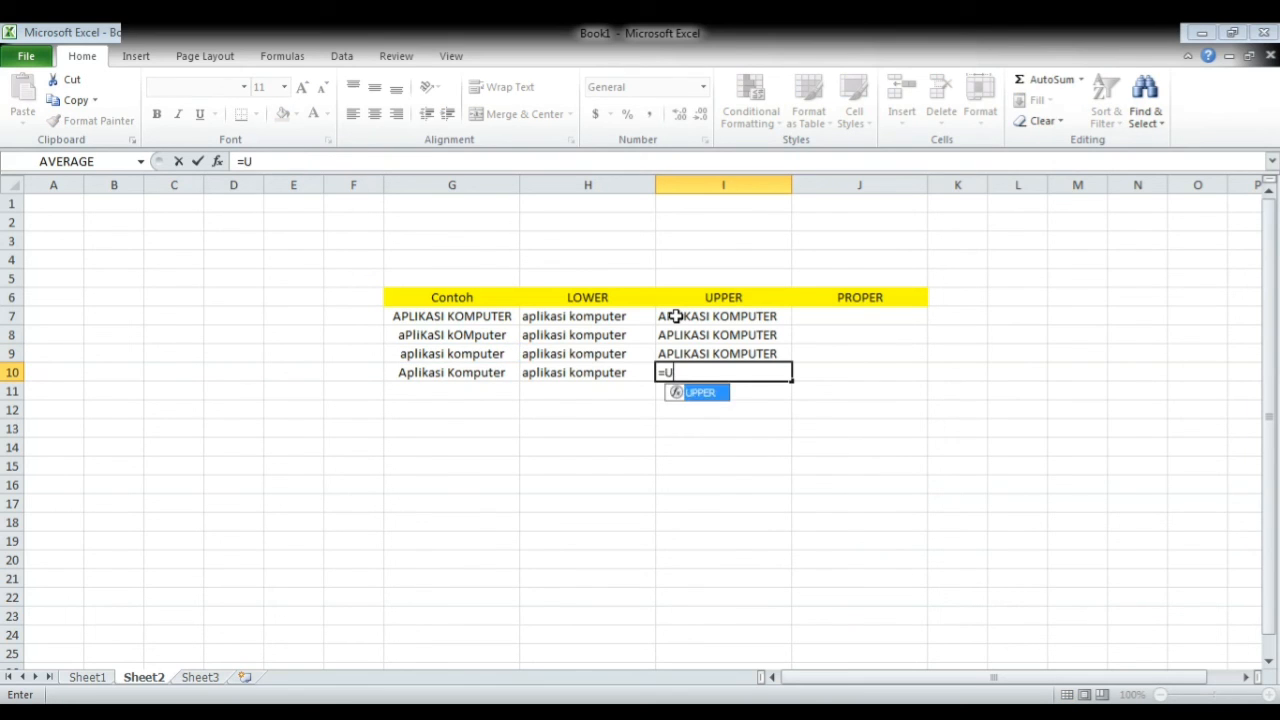
text(PPER()
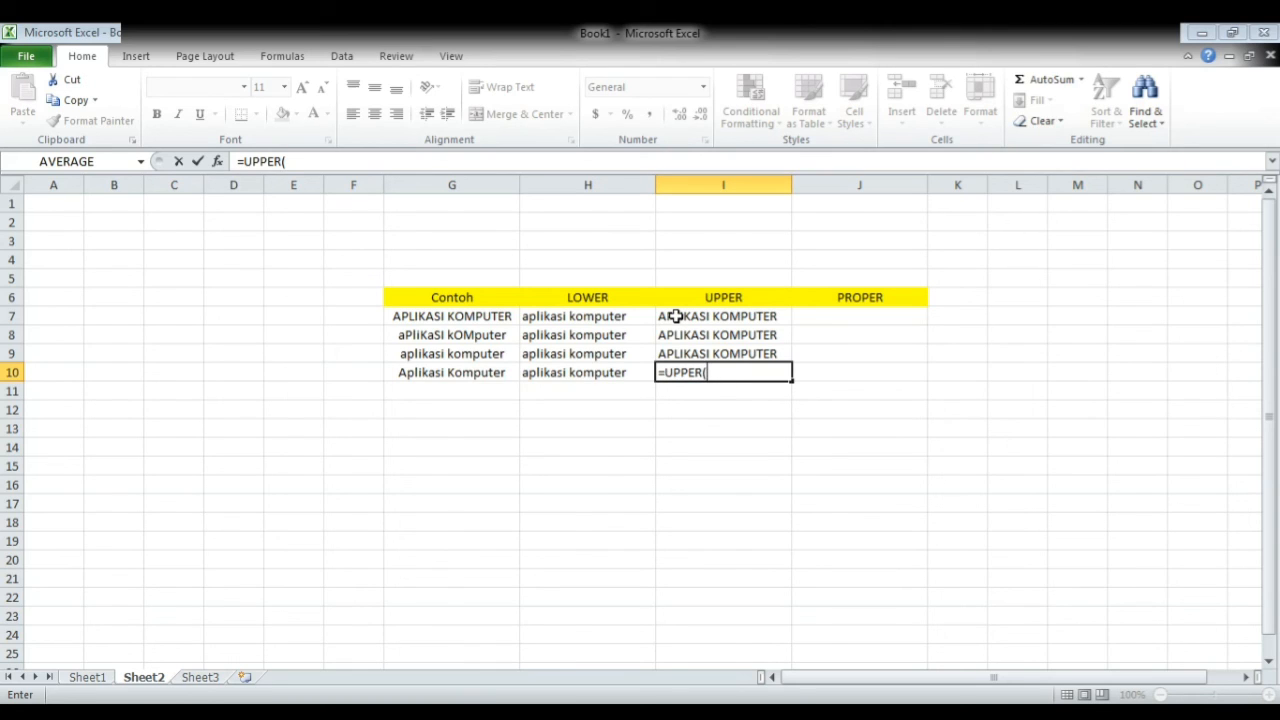
text(G)
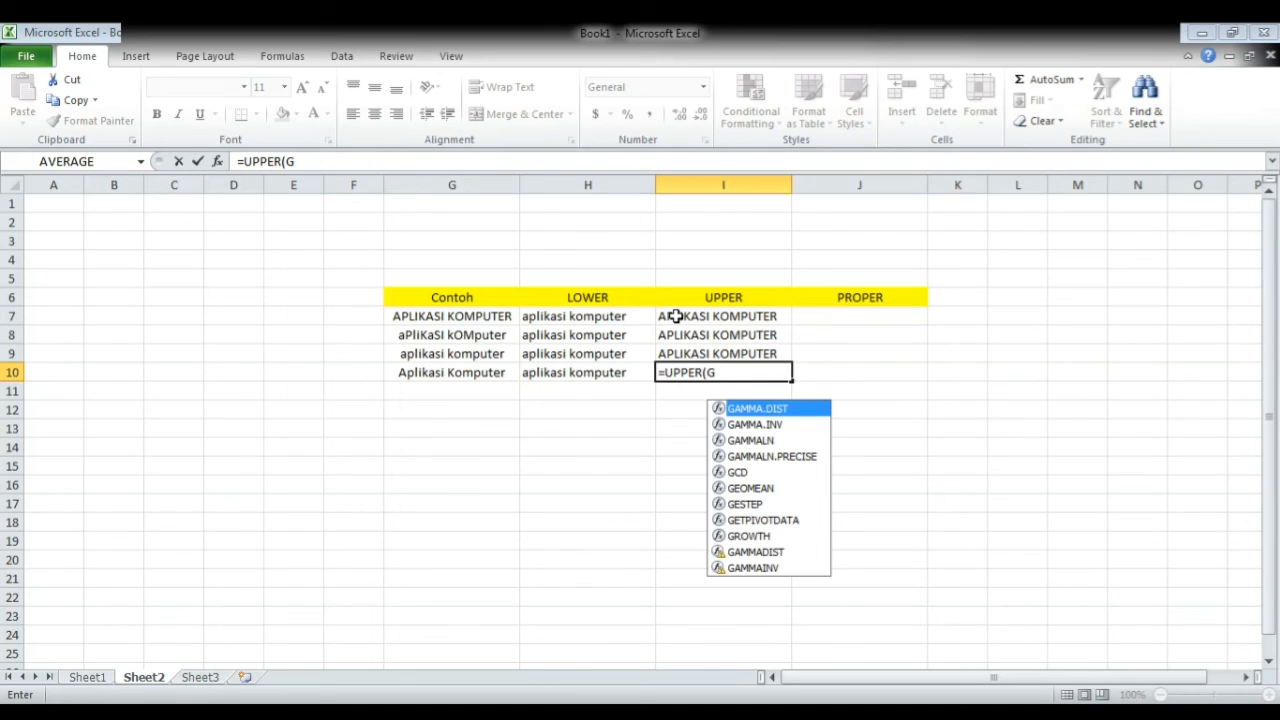
text(10)
key(Return)
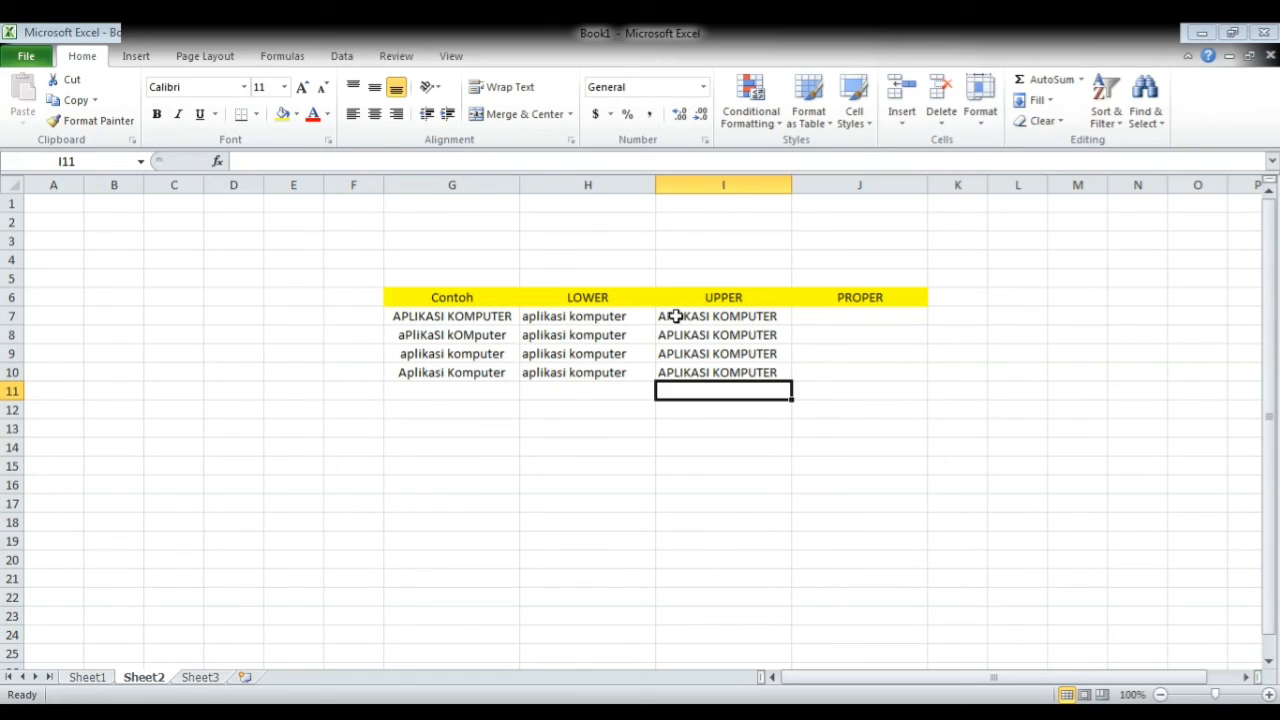
Step: Convert the first Contoh text to proper case in cell J7 with =PROPER(G7)
key(Right)
key(Up)
key(Up)
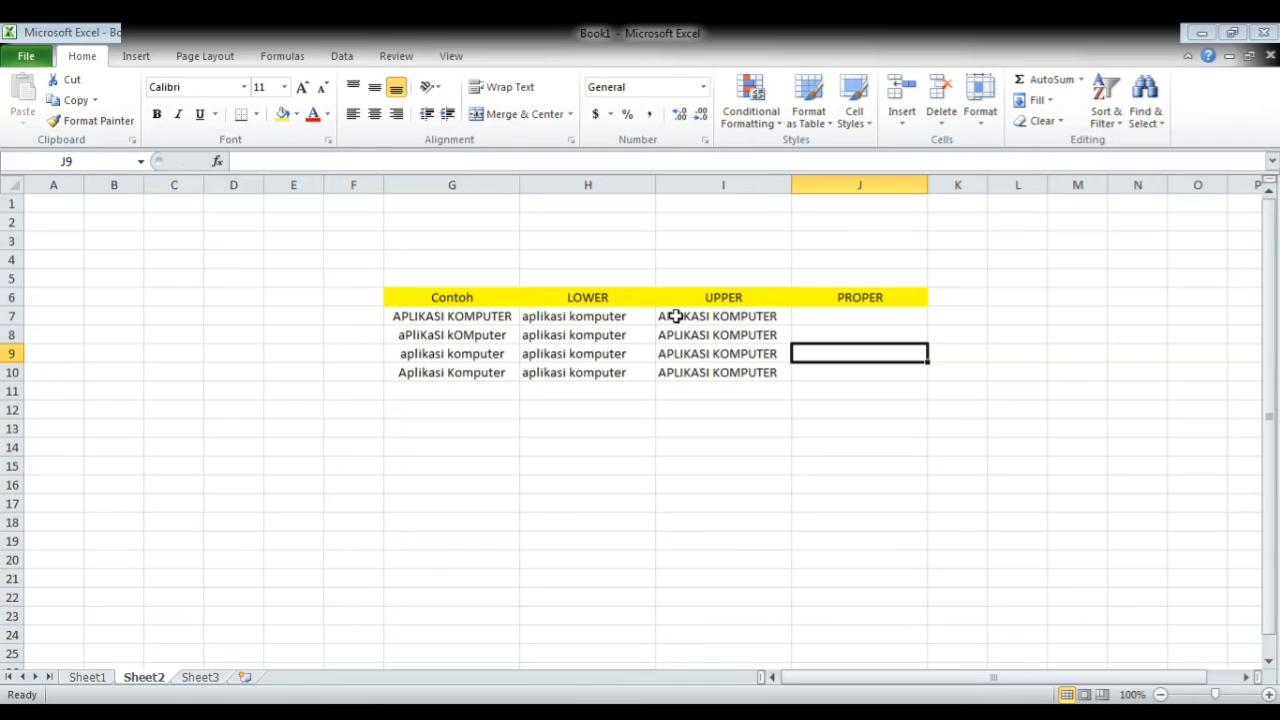
key(Up)
key(Up)
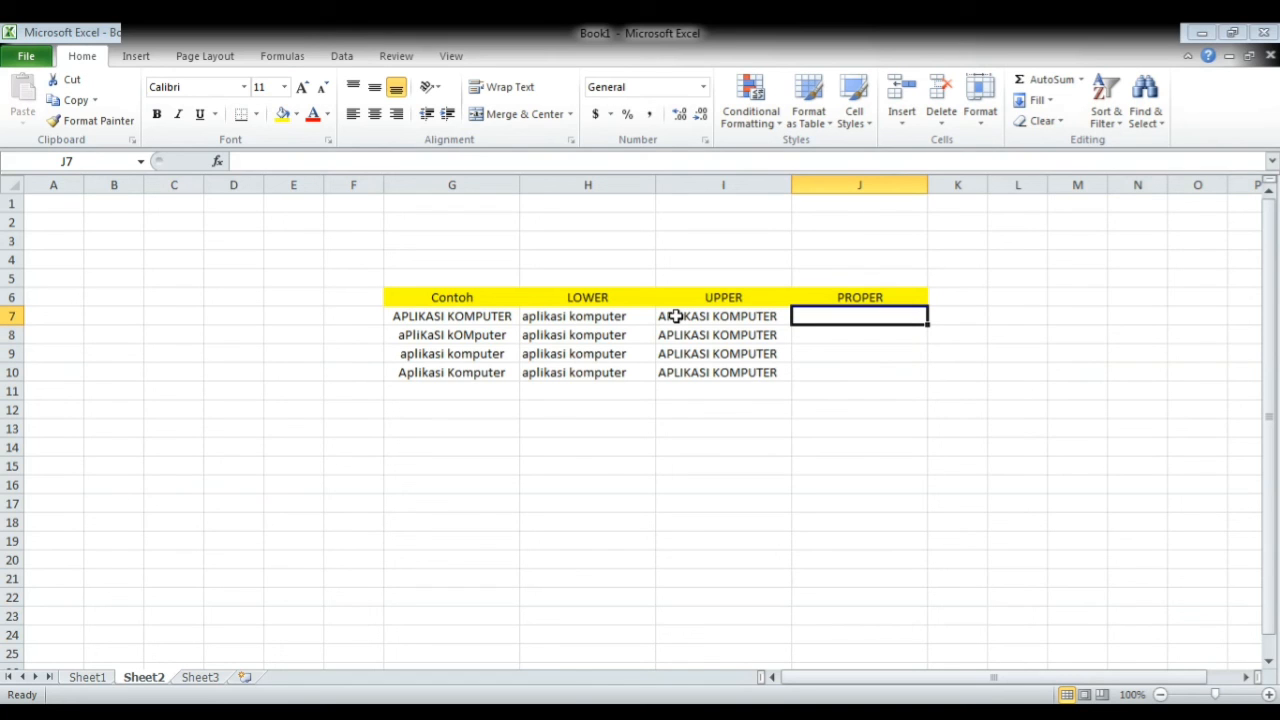
text(=P)
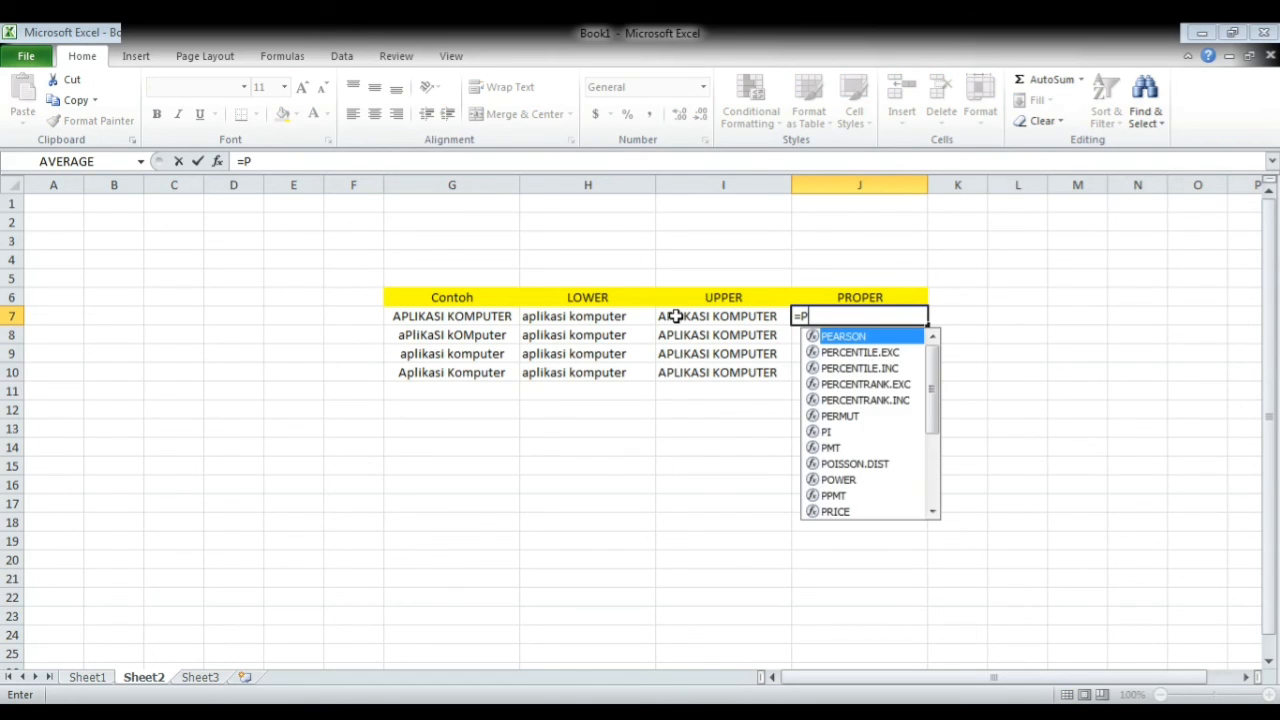
text(ROPER)
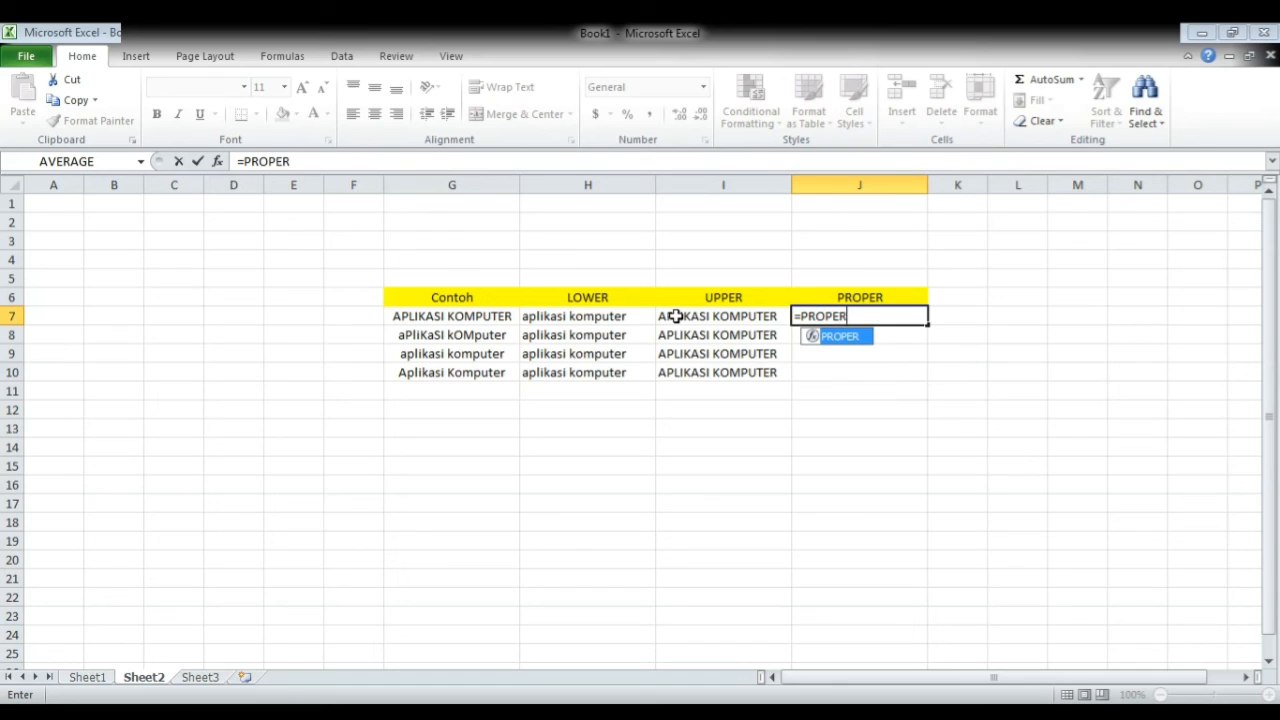
text(()
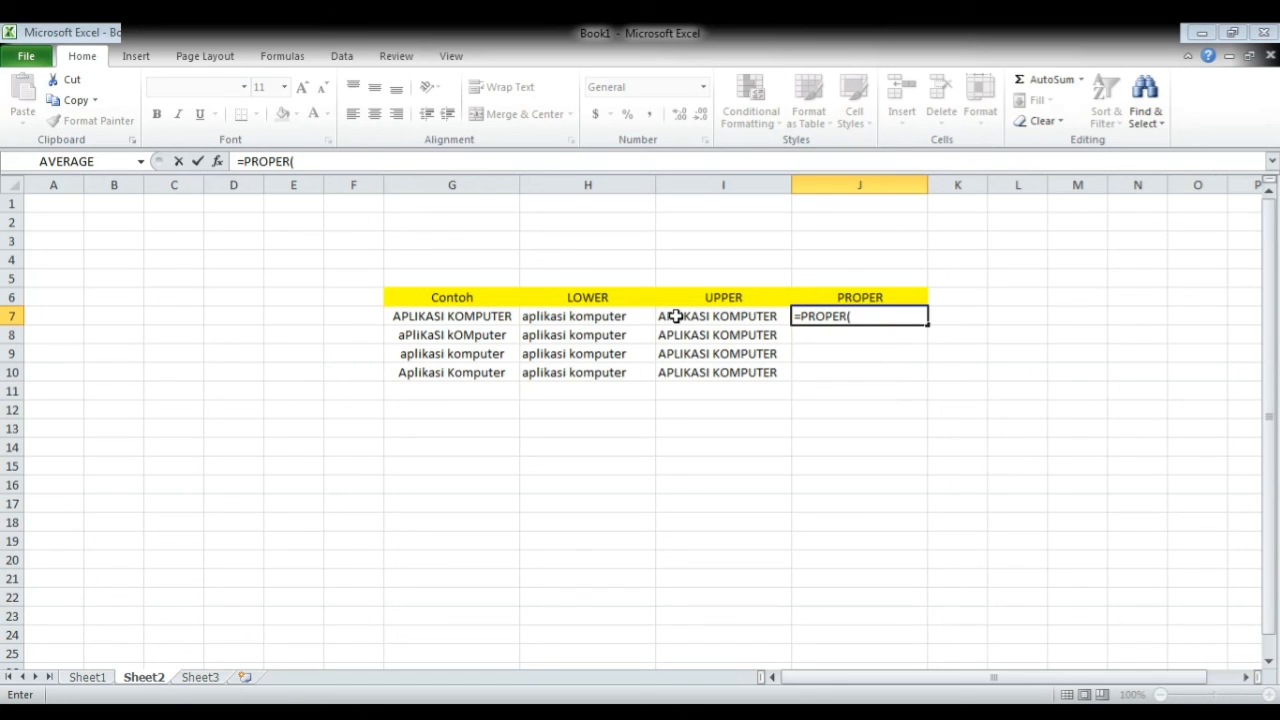
text(G)
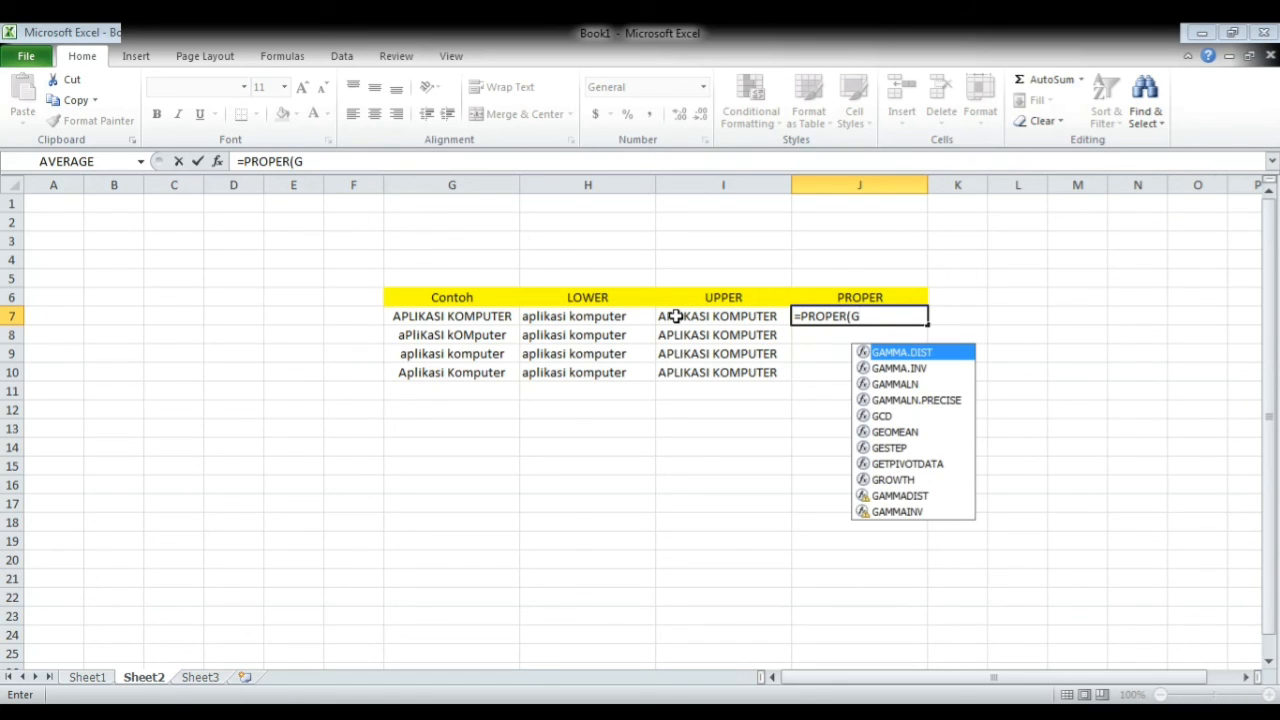
text(7))
key(Return)
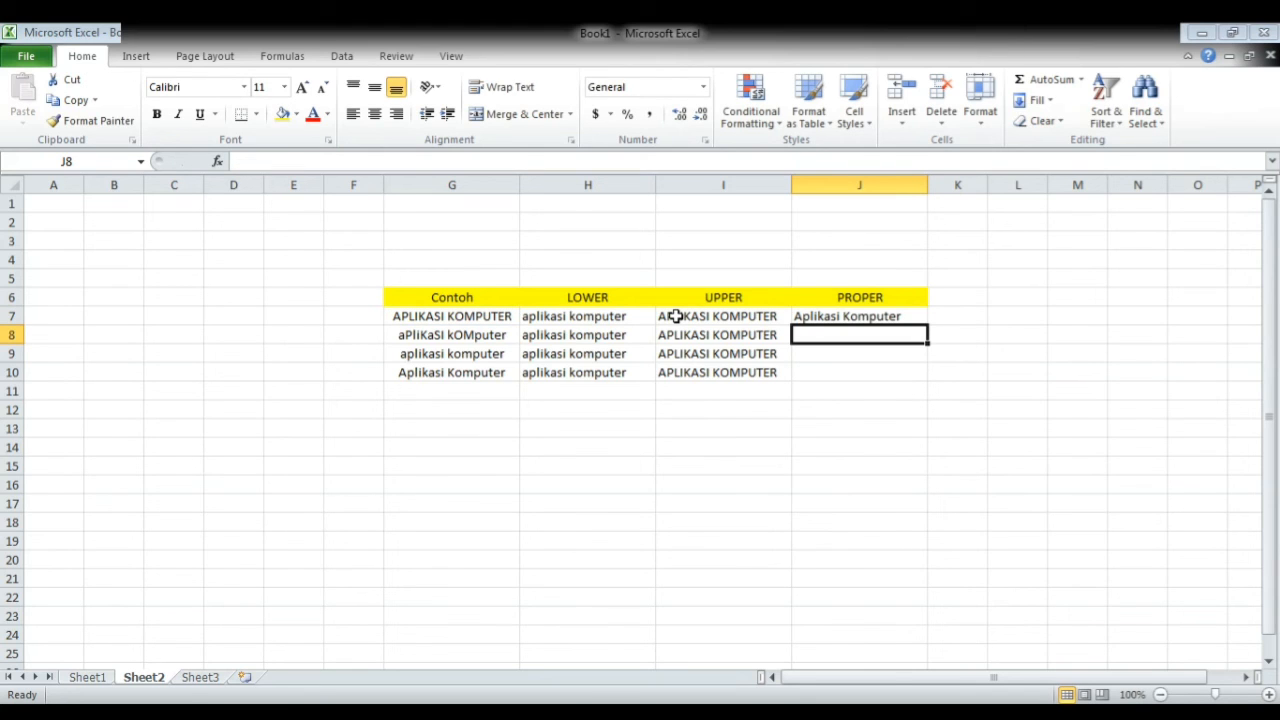
Step: Convert the second Contoh text to proper case in cell J8 with =PROPER(G8)
text(=P)
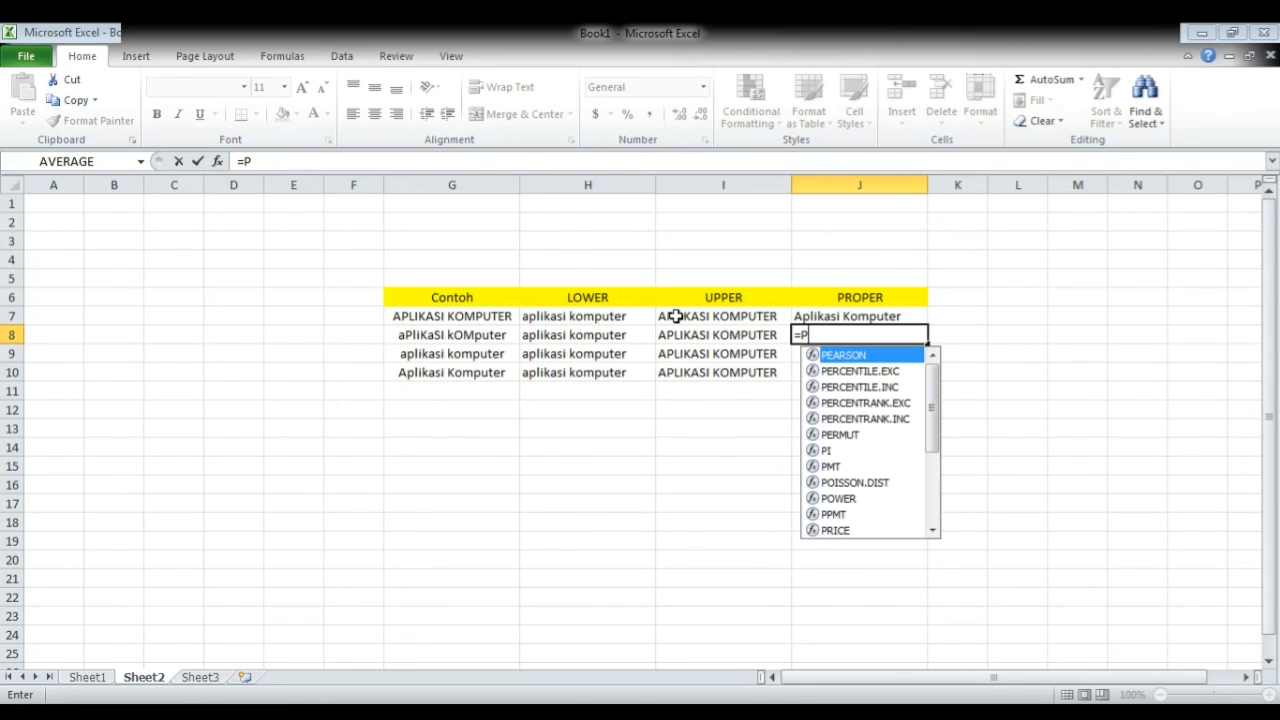
text(RP)
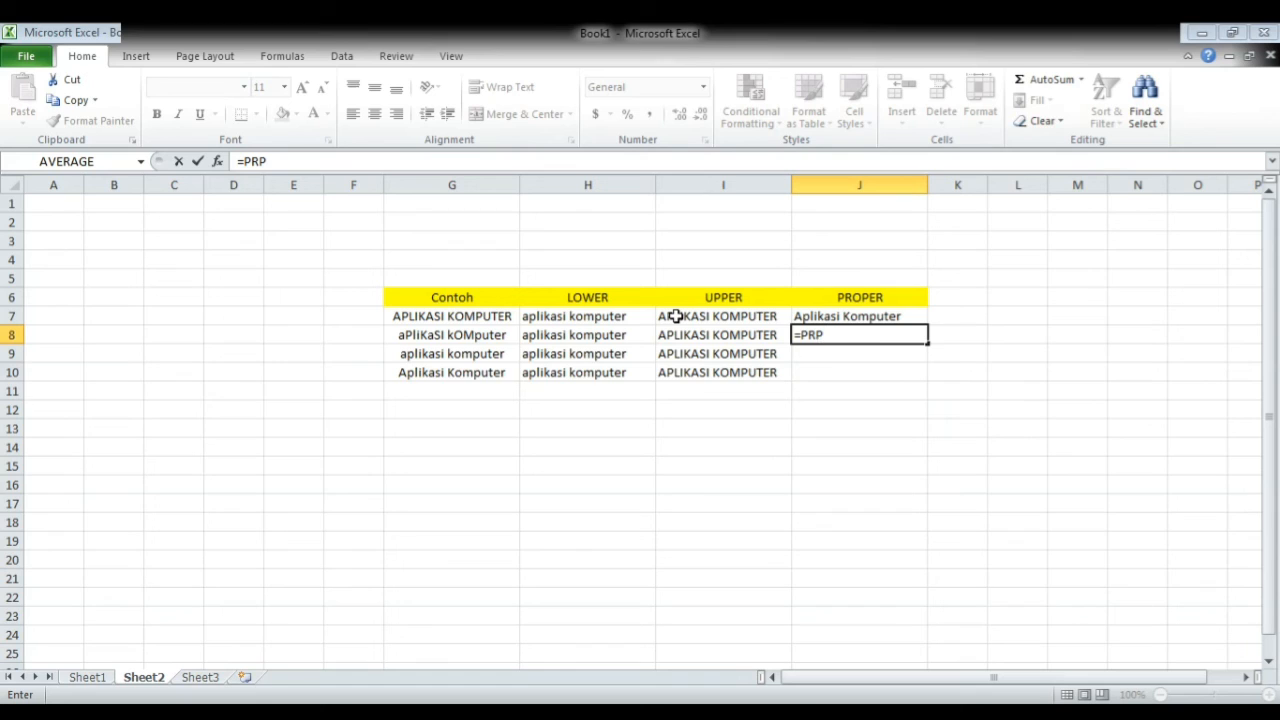
key(BackSpace)
text(OPRT)
key(BackSpace)
text(T)
key(BackSpace)
key(BackSpace)
text(ER)
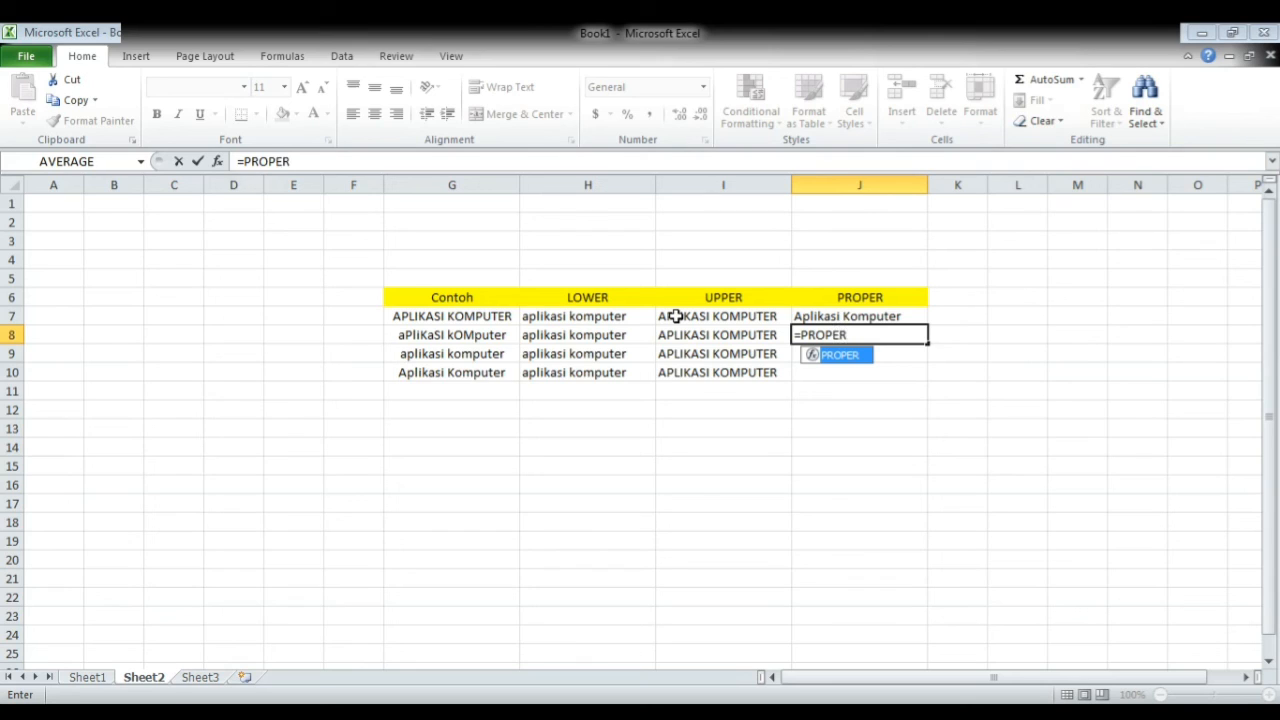
text(()
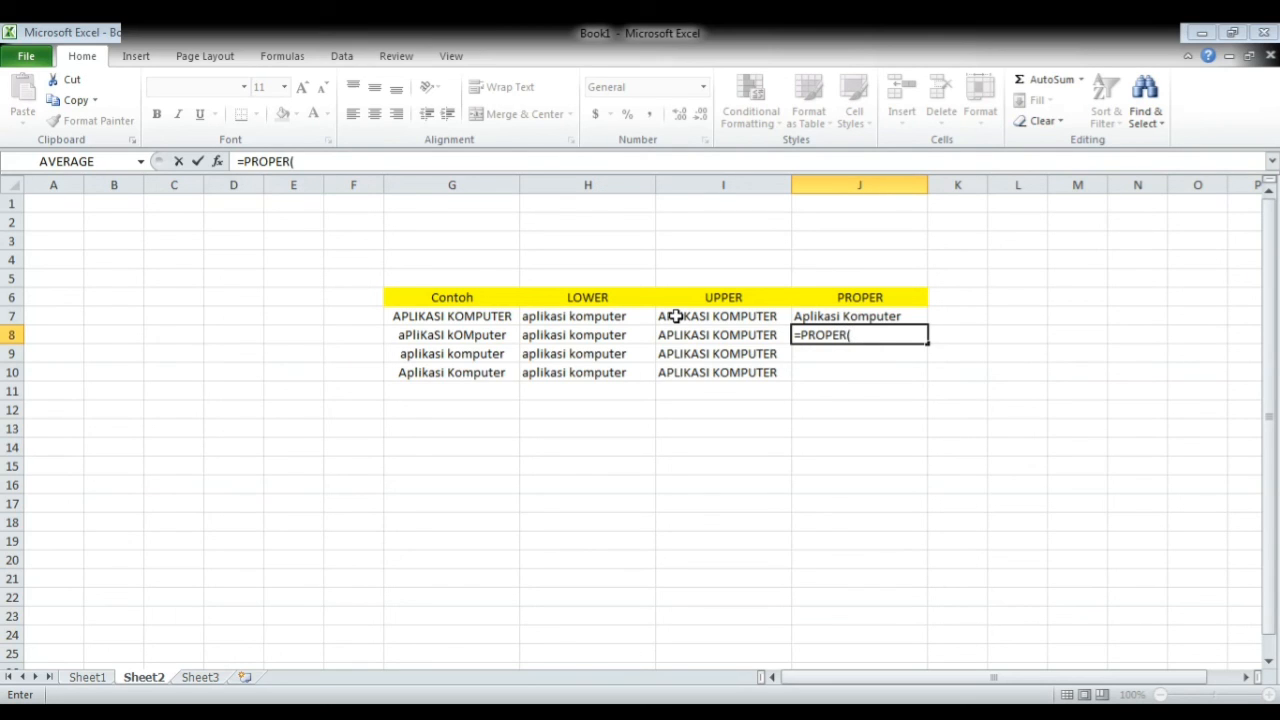
text(G)
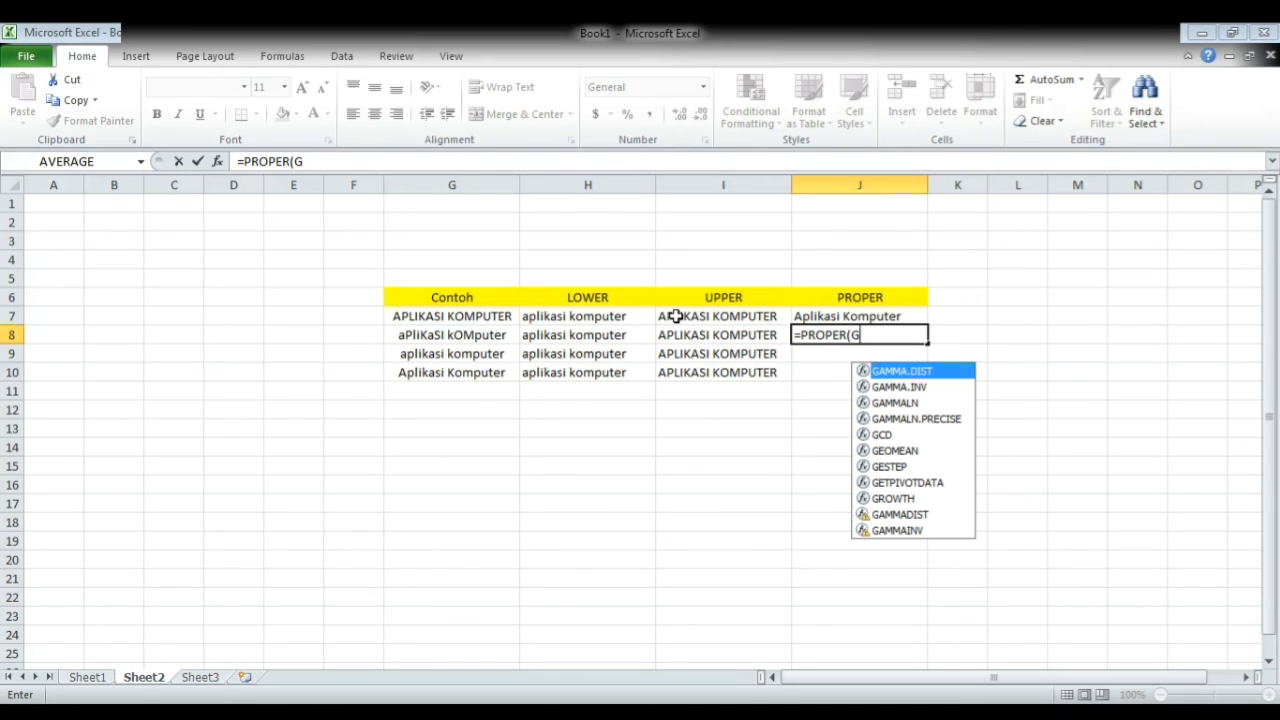
text(9)
key(BackSpace)
text(8)
key(Return)
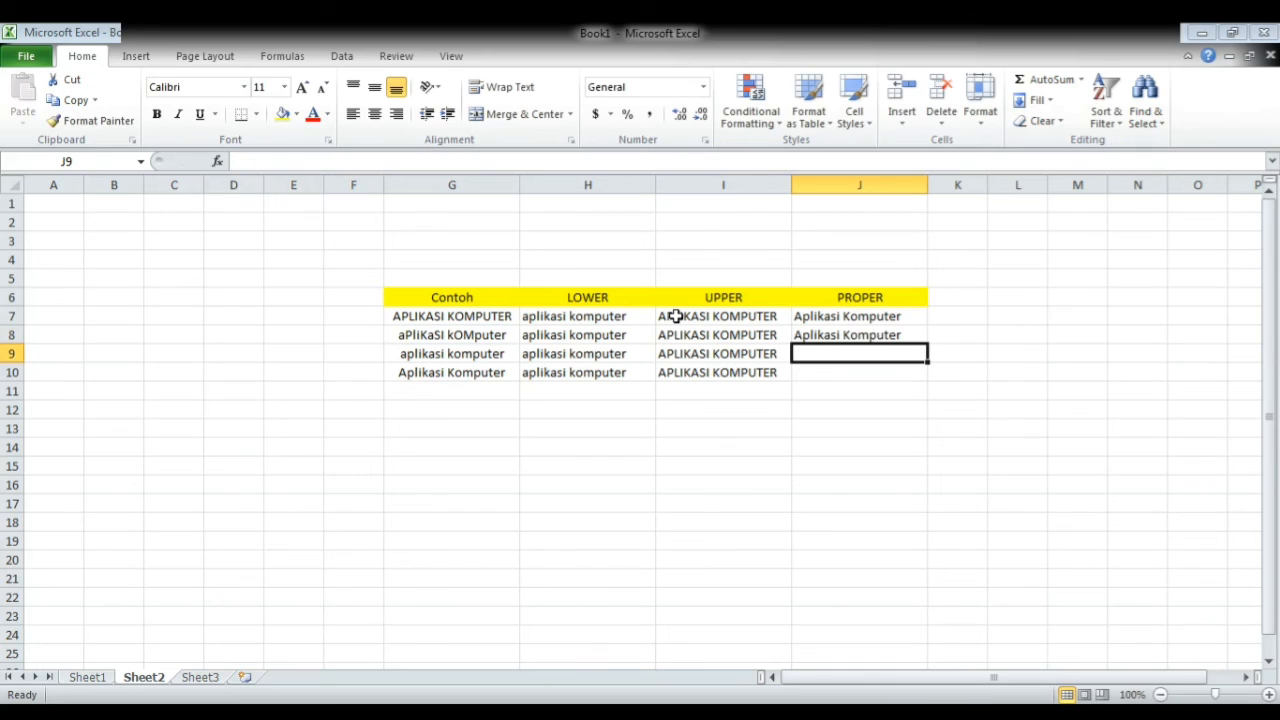
Step: Convert the third Contoh text to proper case in cell J9 with =PROPER(G9)
text(=PR)
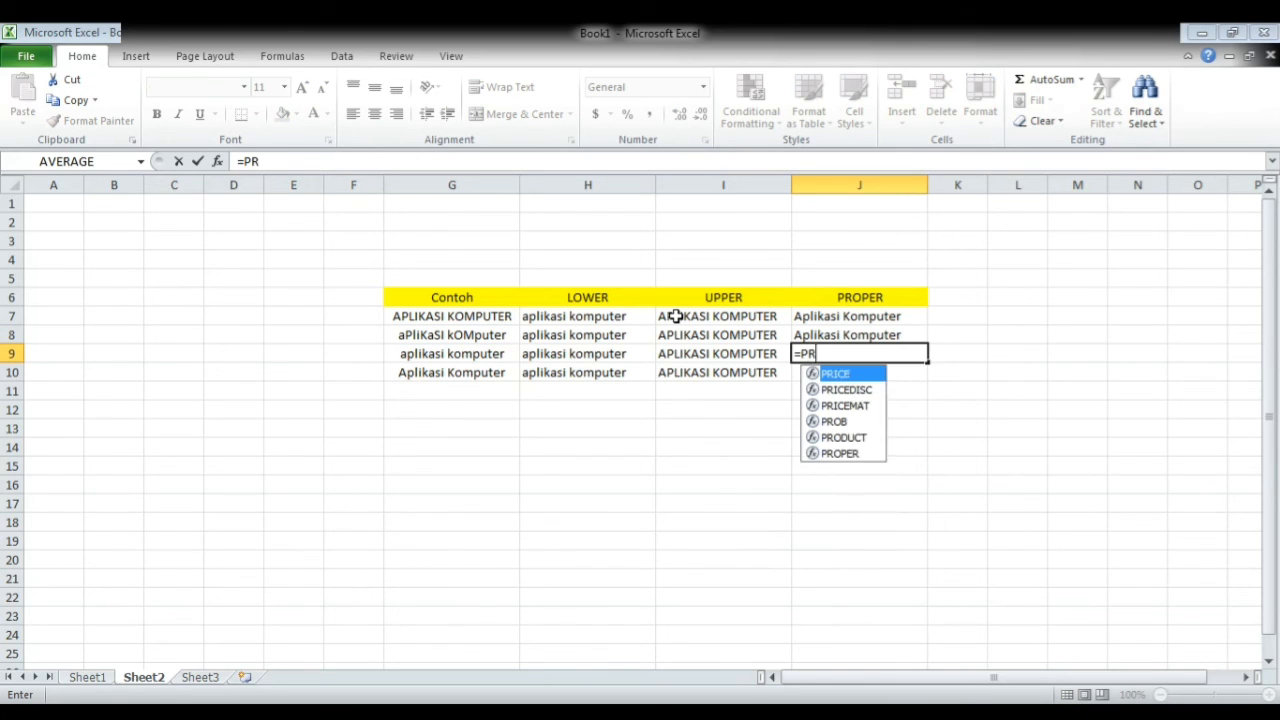
text(OPER)
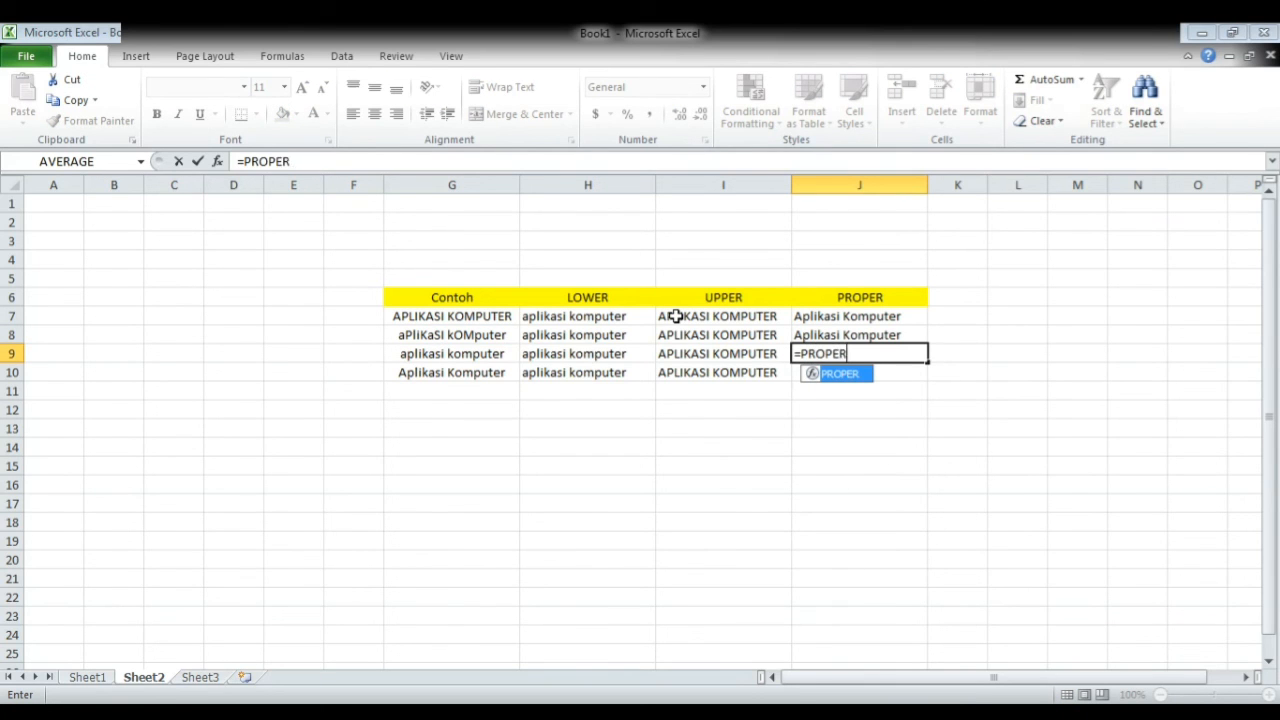
text(()
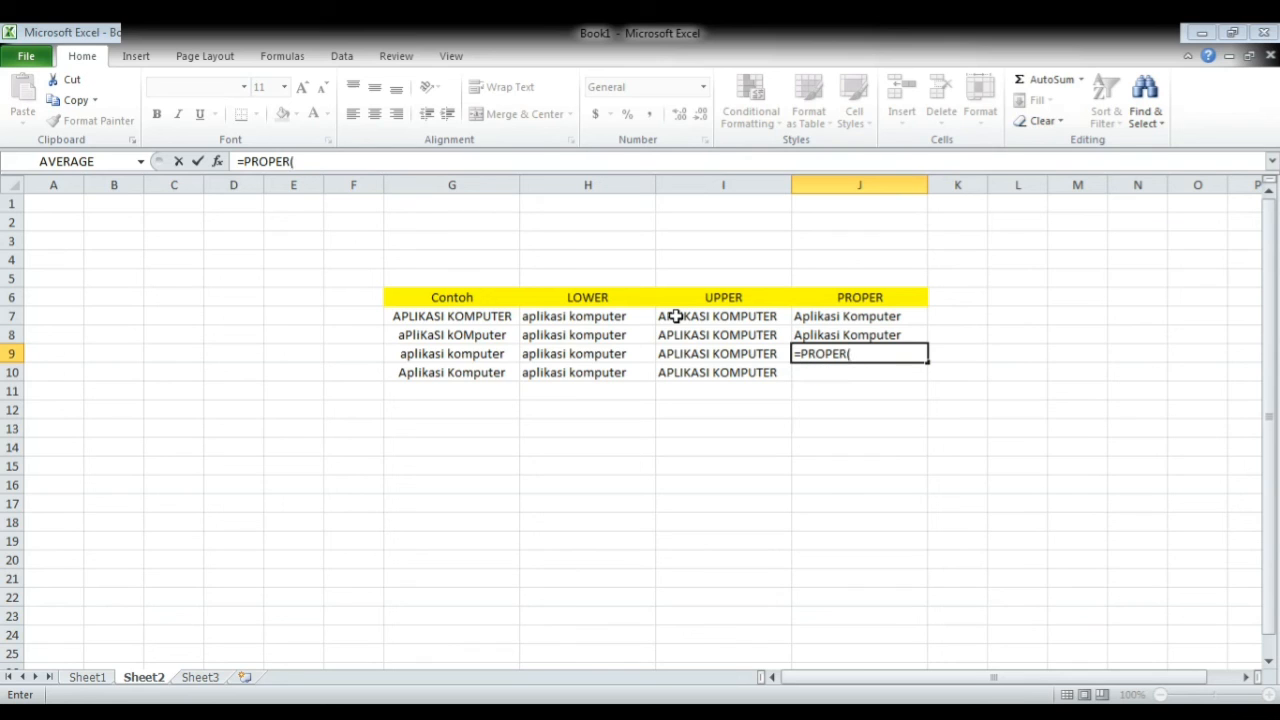
text(G9)
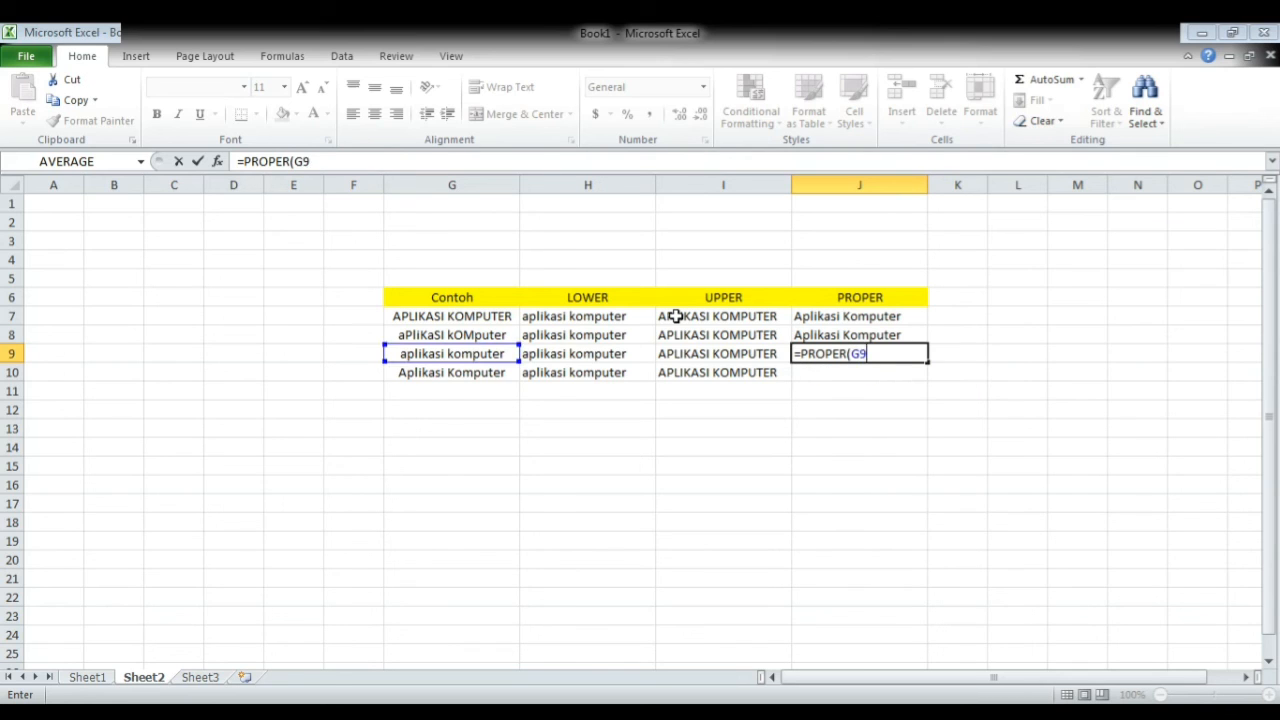
key(Return)
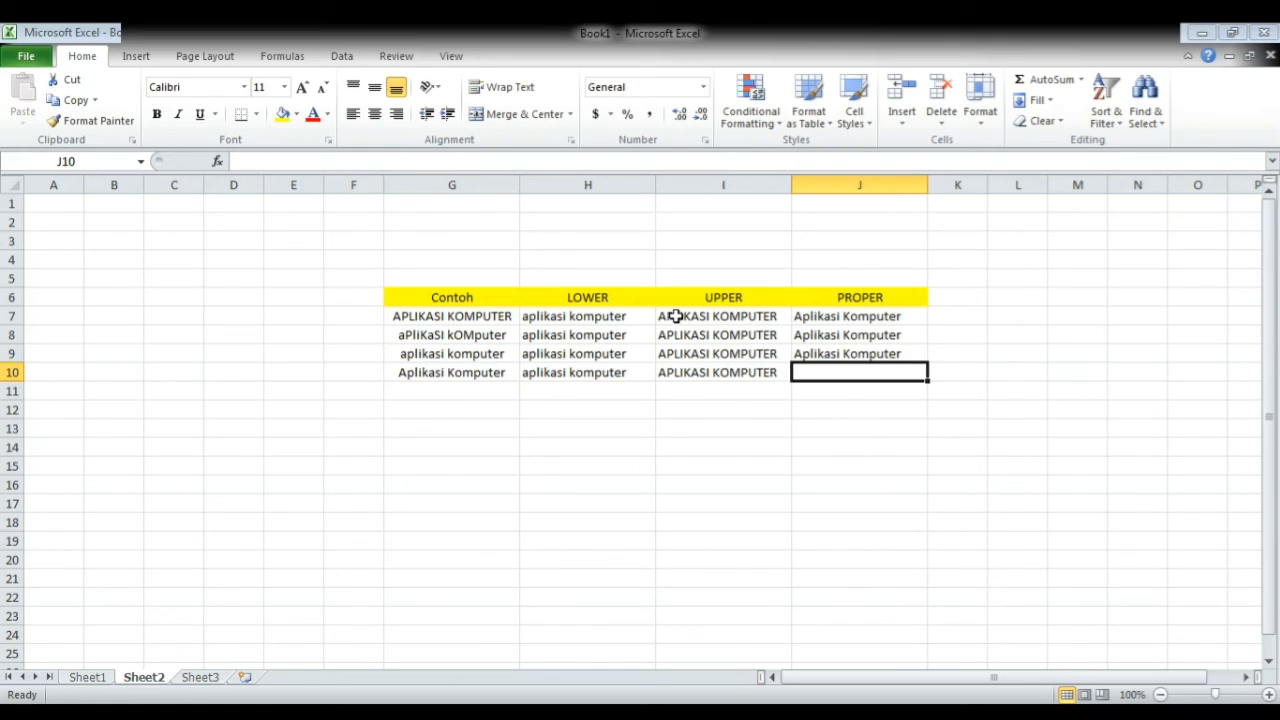
Step: Convert the fourth Contoh text to proper case in cell J10 with =PROPER(G10)
text(=)
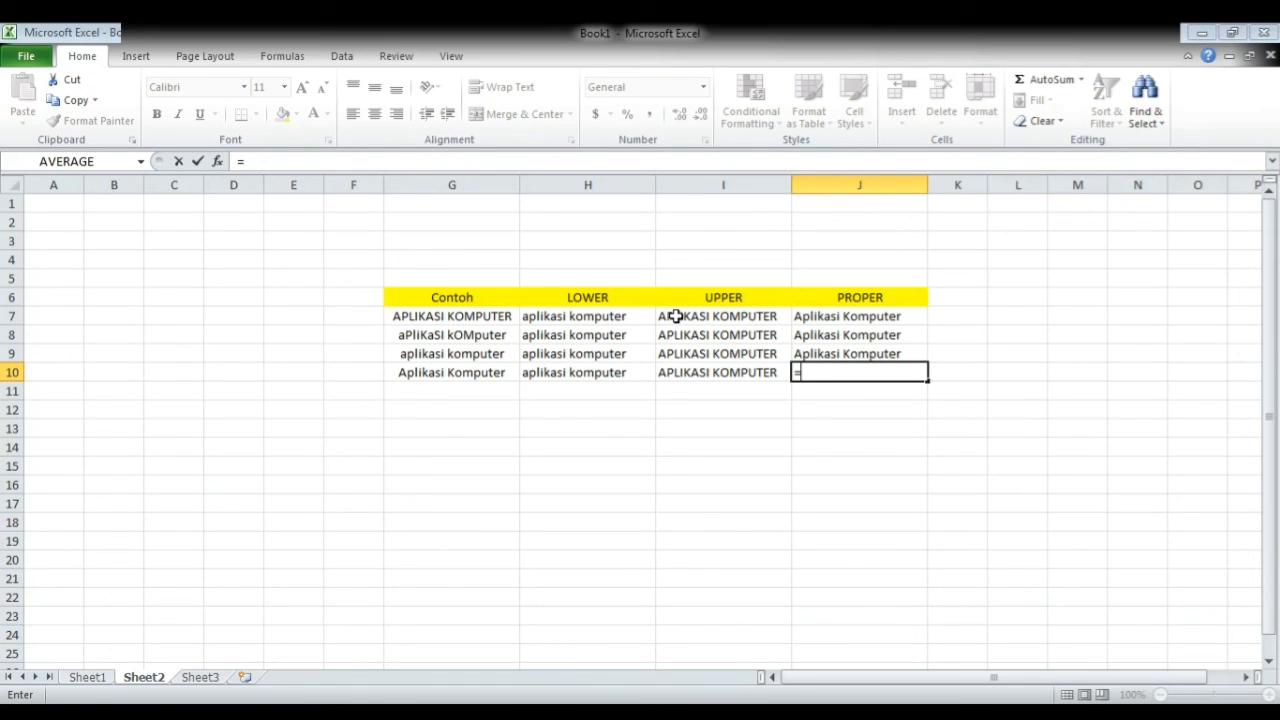
text(PR)
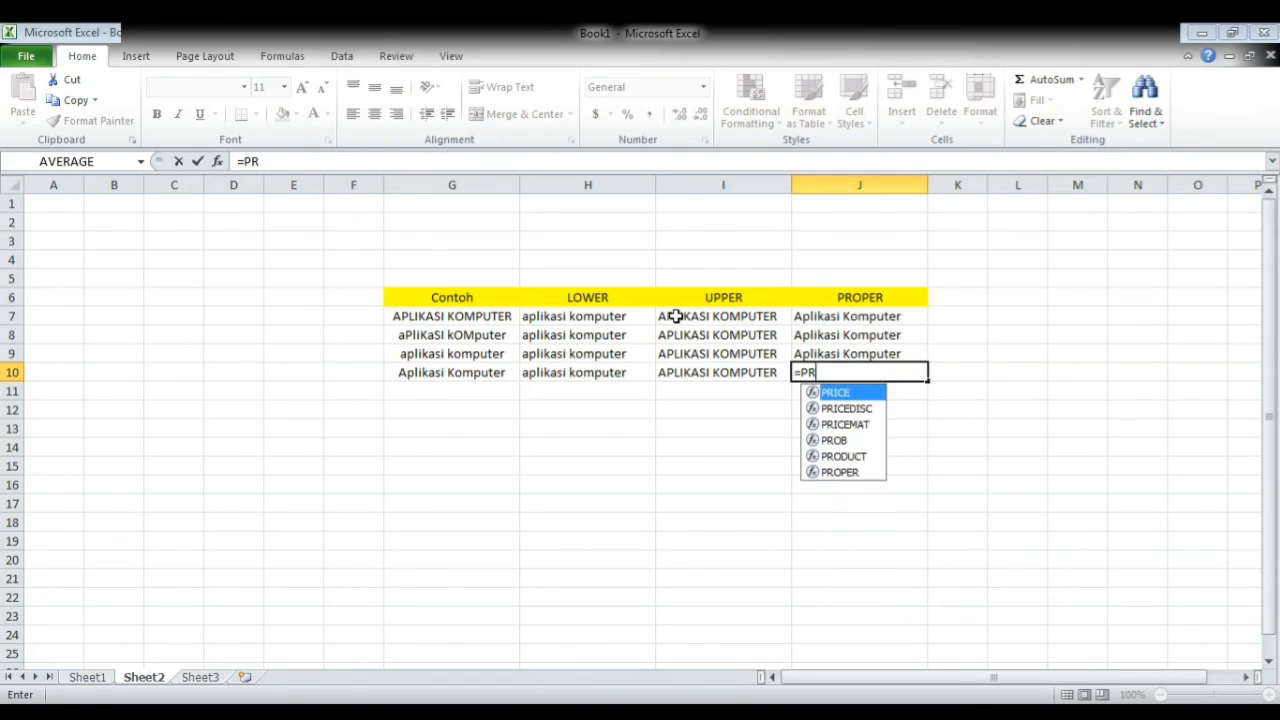
text(OPER)
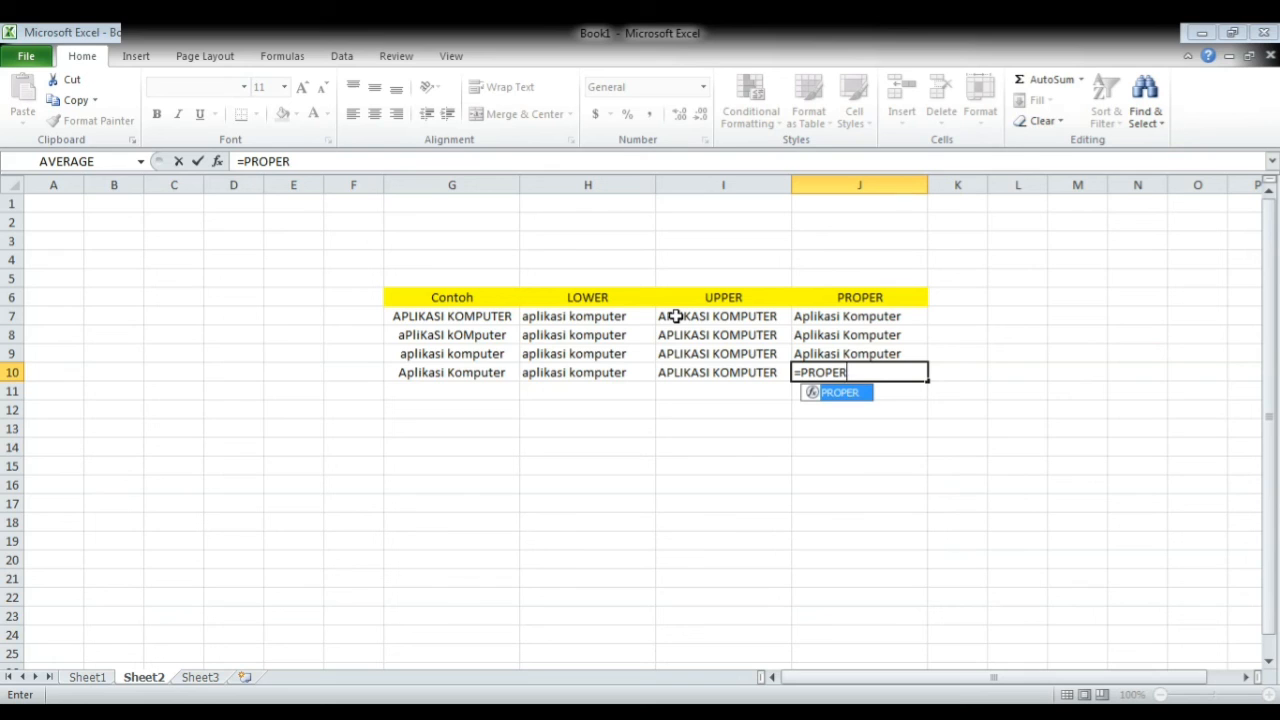
text((G10)
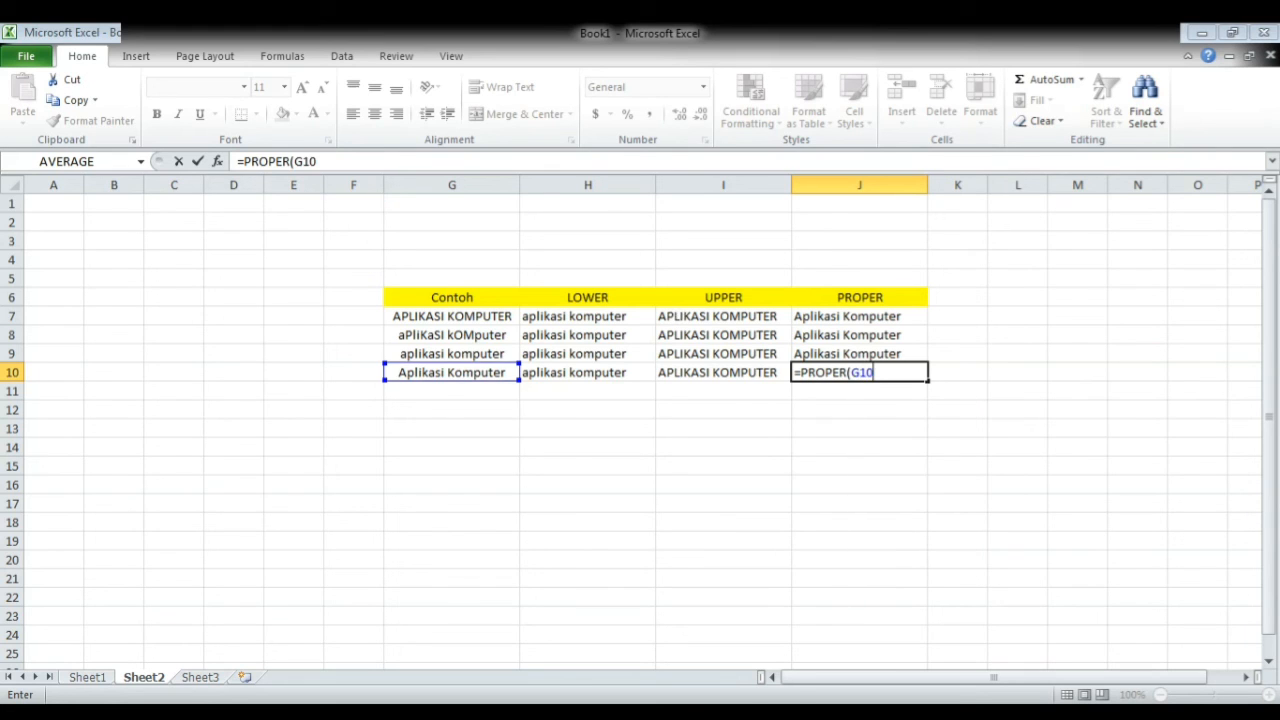
text())
key(Return)
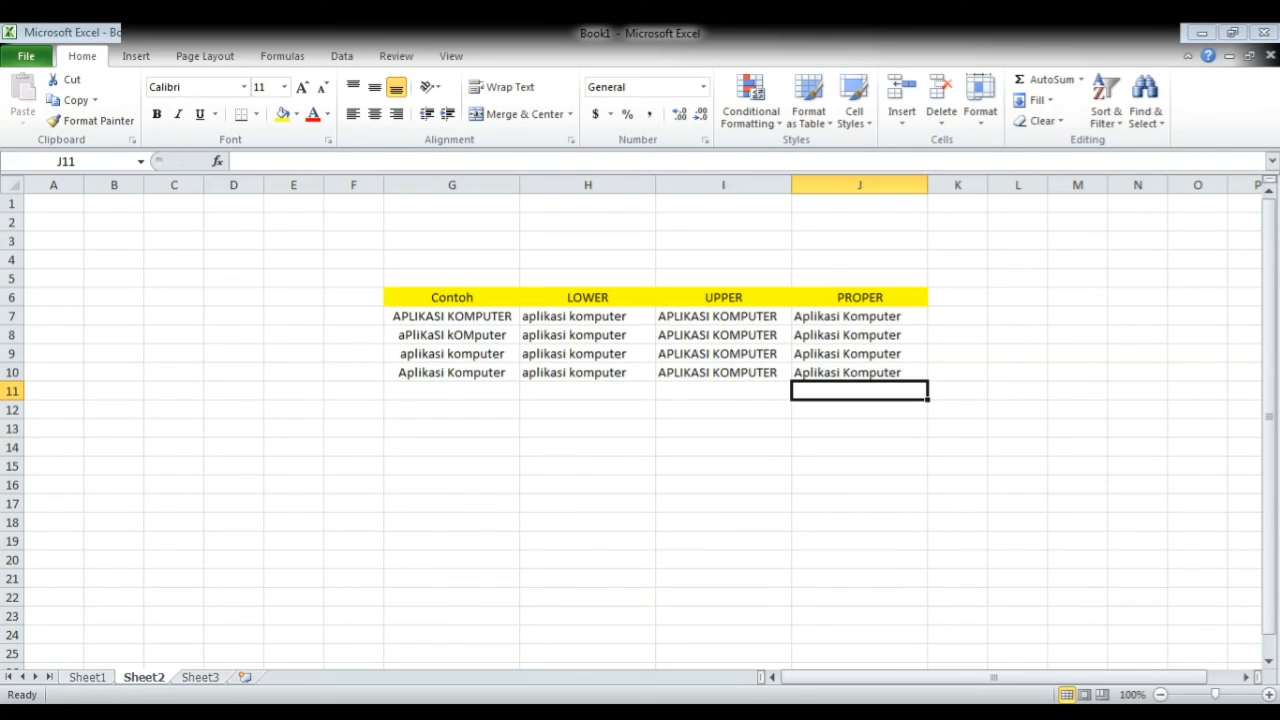